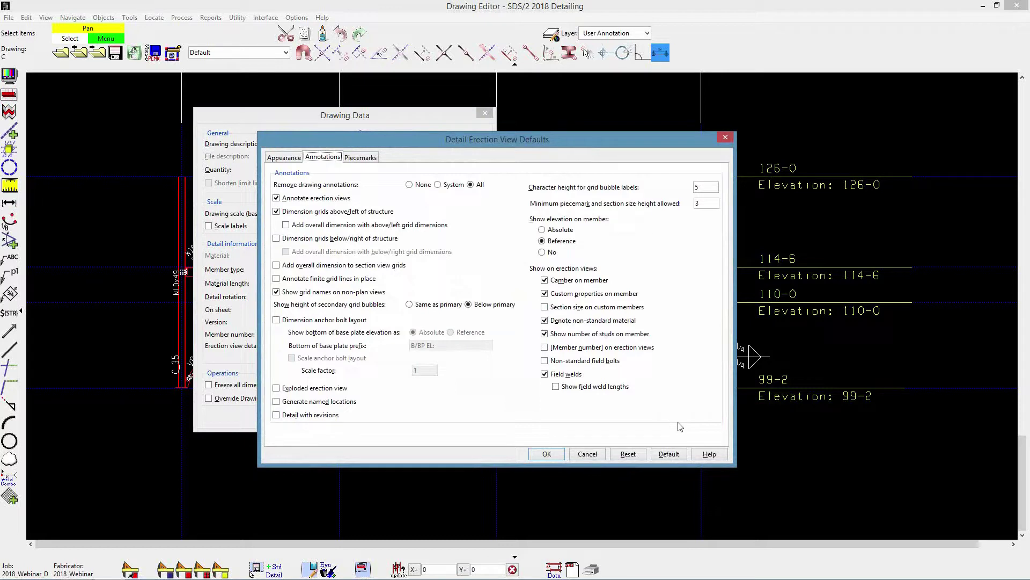
Turn on field weld lengths in drawing C's erection view detailing settings, then close the drawing and save its changes
left_click(560, 391)
left_click(547, 454)
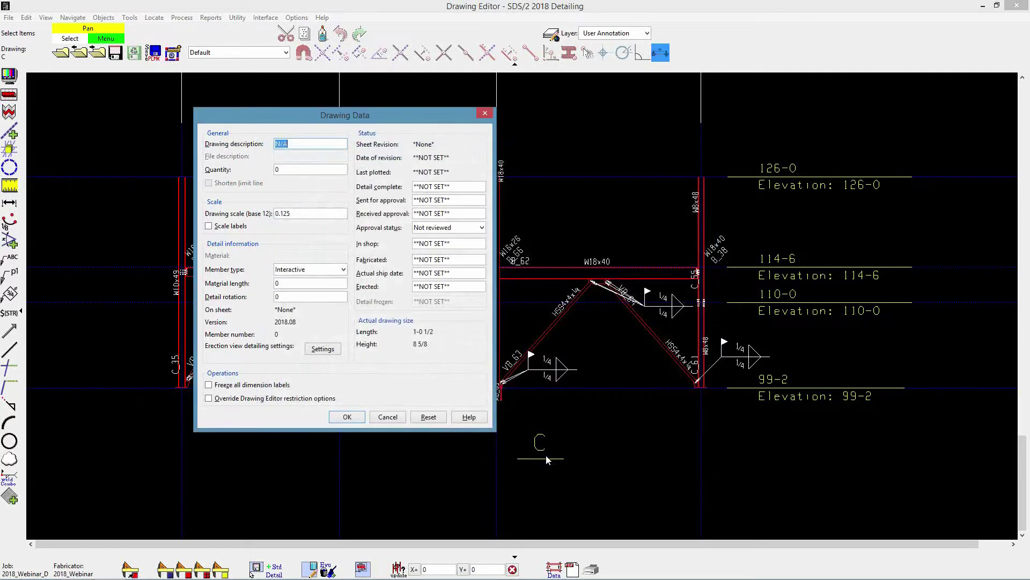
left_click(353, 418)
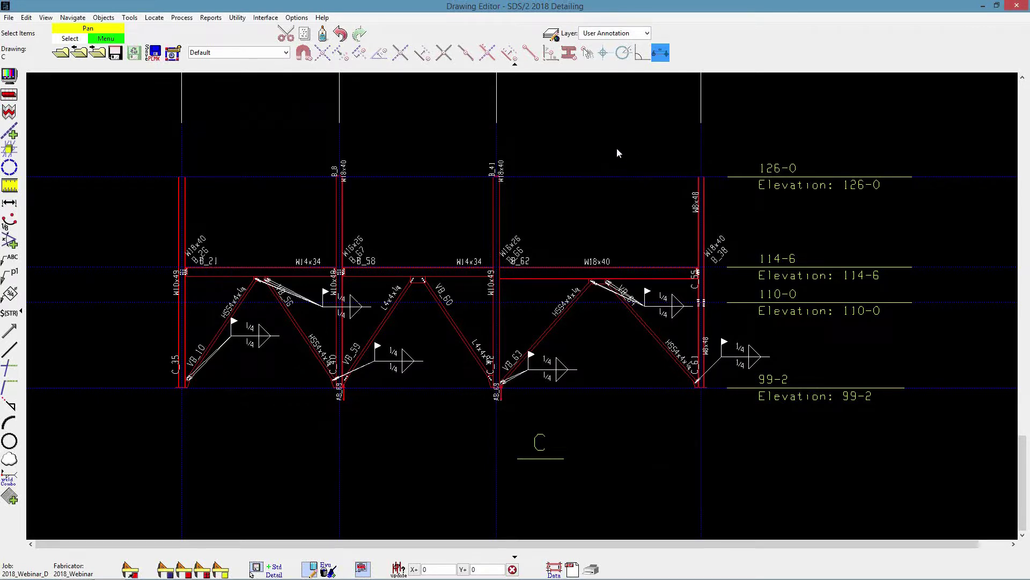
left_click(1017, 5)
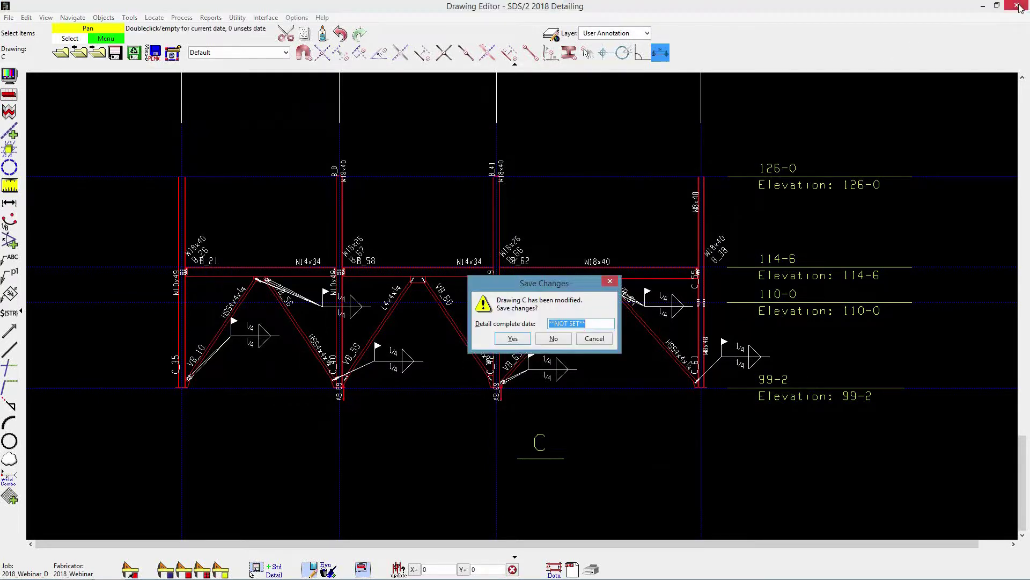
left_click(513, 338)
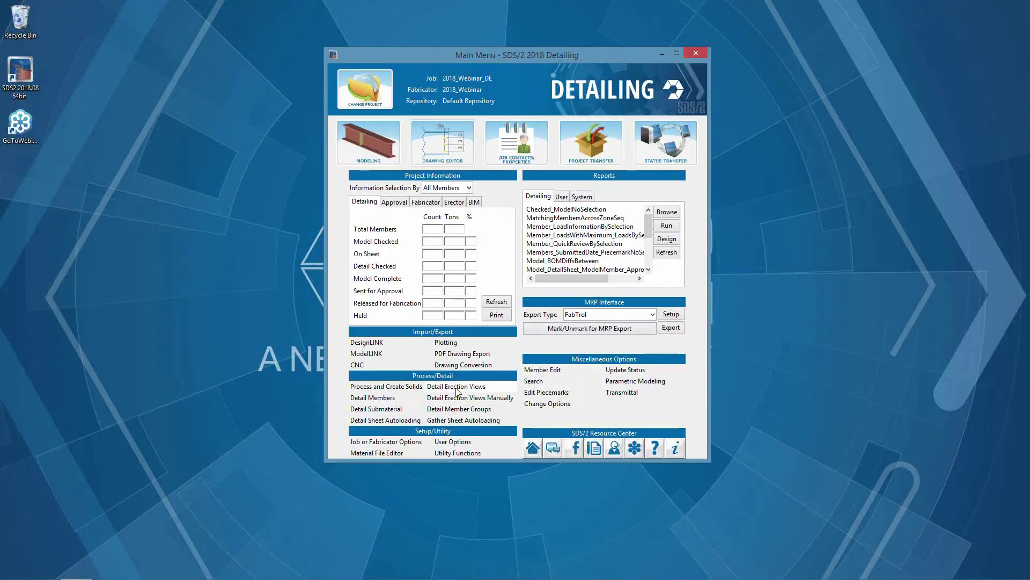
Detail erection view C again, reviewing its annotation settings and keeping field welds and field weld lengths enabled
left_click(456, 387)
left_click(433, 195)
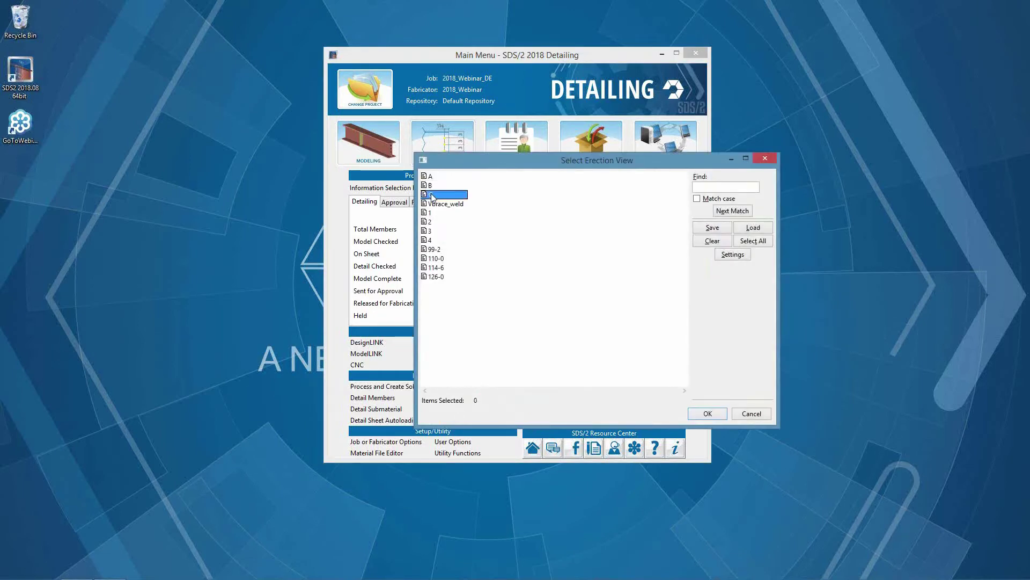
left_click(746, 257)
left_click(322, 157)
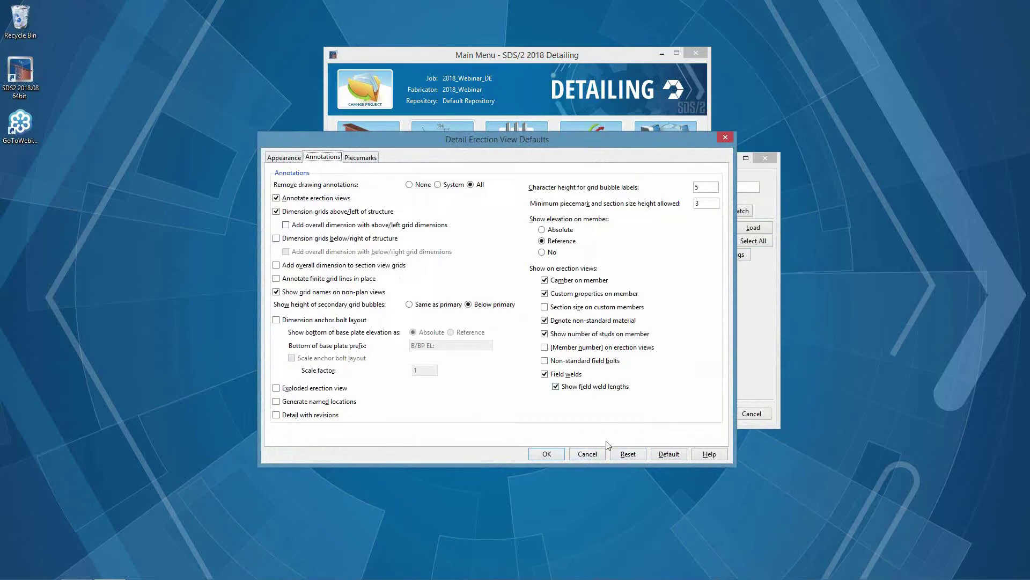
left_click(555, 456)
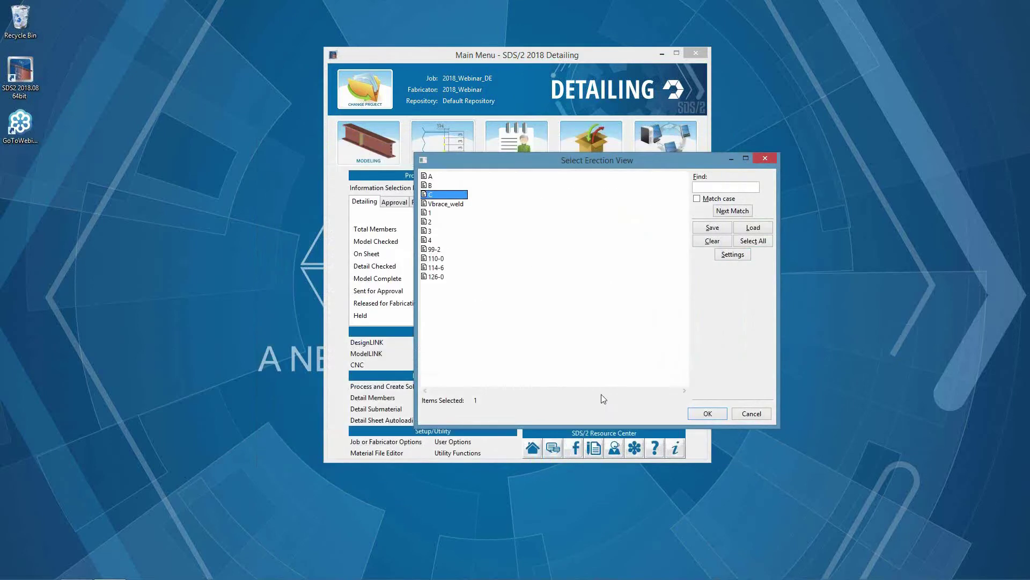
left_click(708, 413)
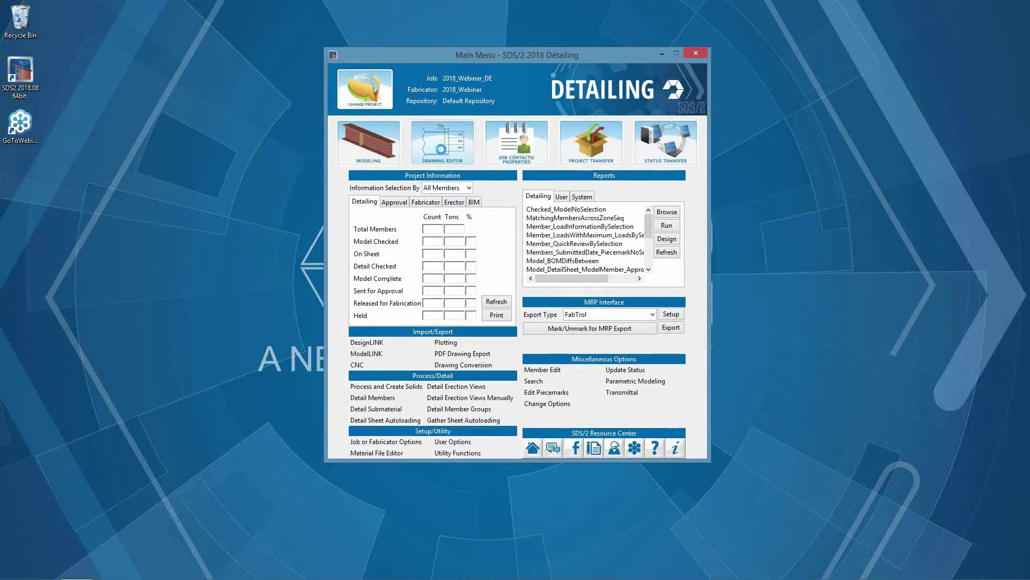
Open erection view C in the Drawing Editor and examine the field weld symbol at the base of column C_61
left_click(442, 149)
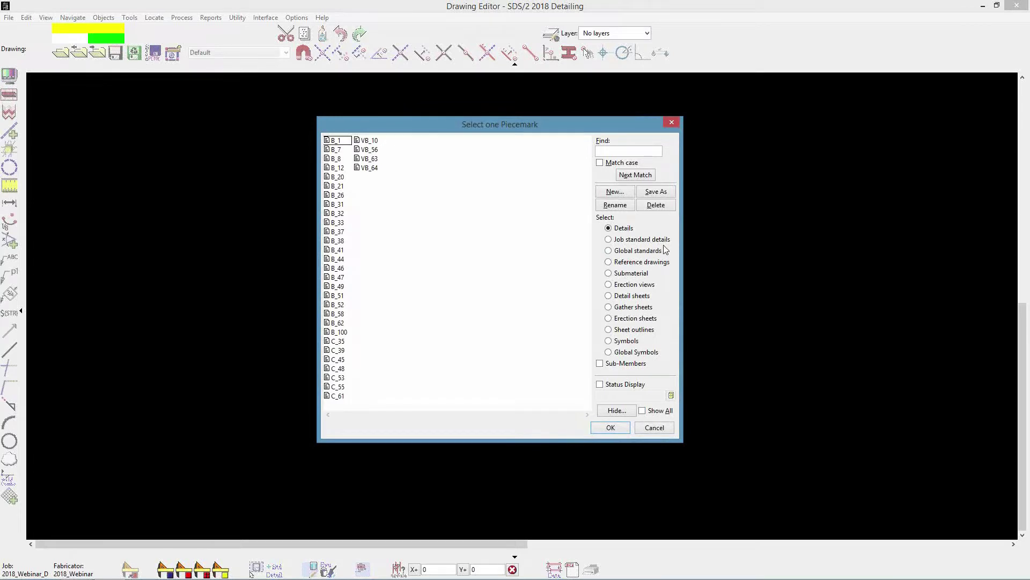
left_click(646, 284)
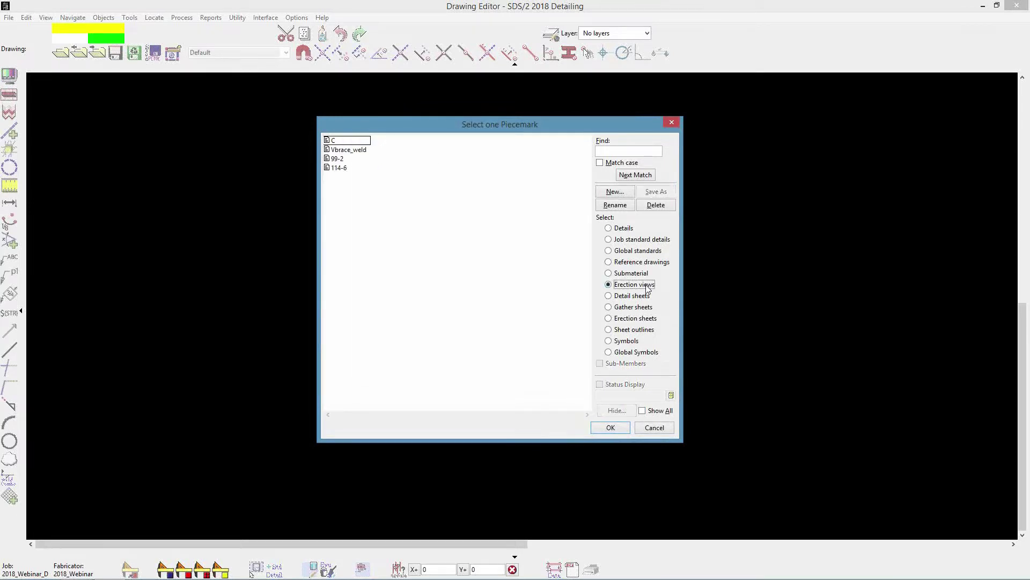
double_click(349, 140)
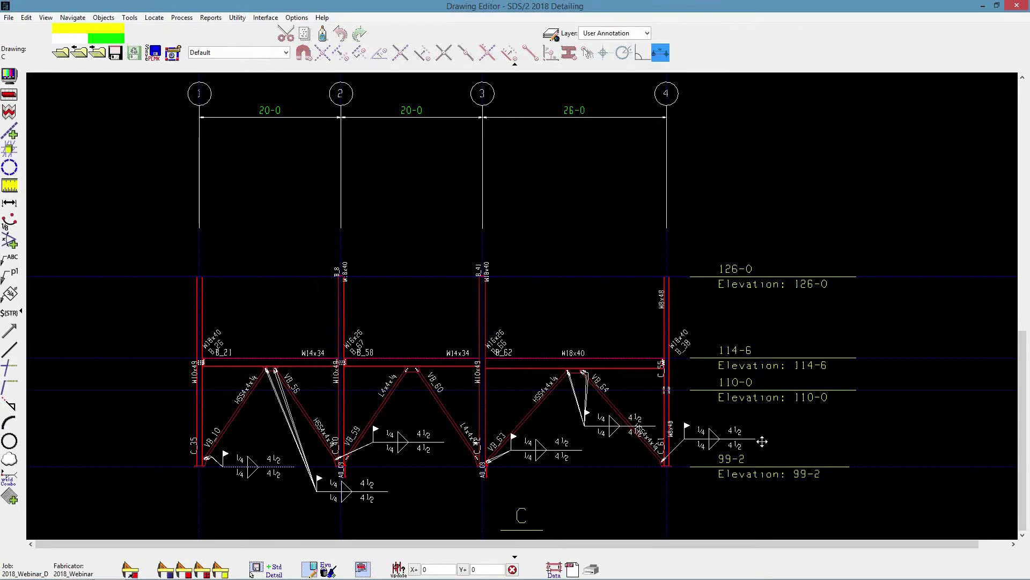
scroll(651, 429, "up", 3)
scroll(650, 430, "up", 3)
middle_click_drag(651, 432, 698, 393)
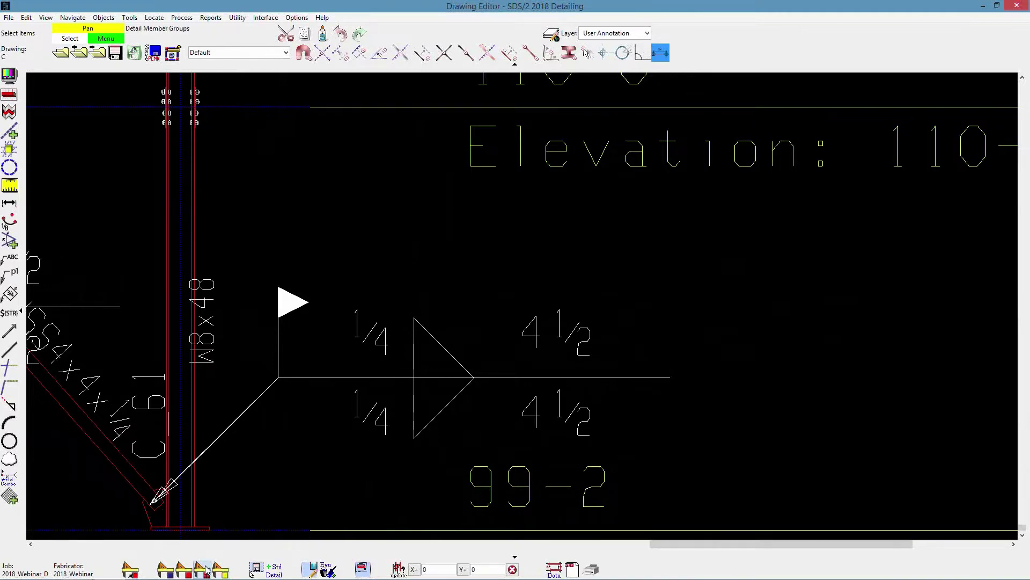
Detail erection view 114-6 with the Field welds annotation enabled in its settings
left_click(982, 7)
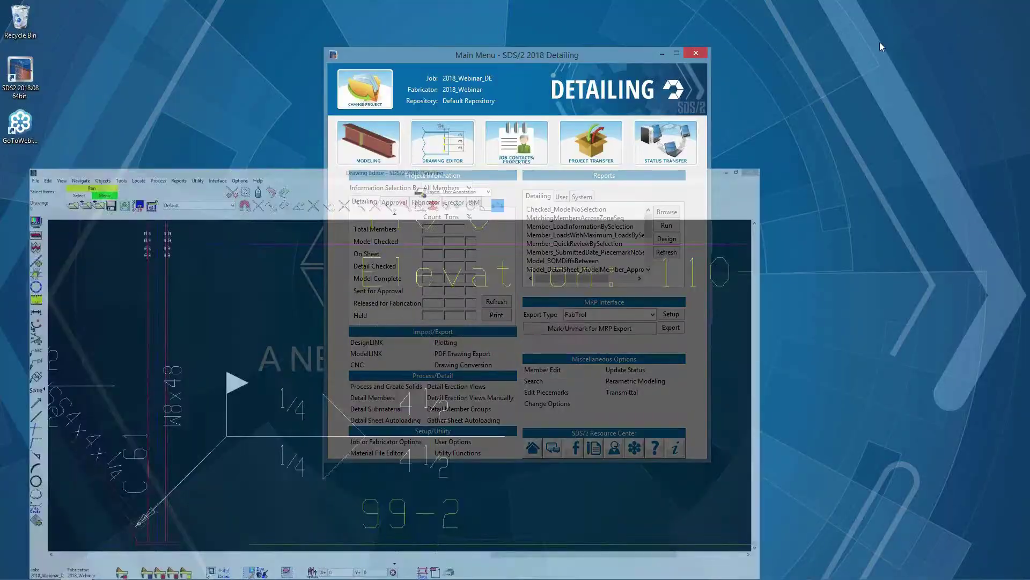
left_click(464, 386)
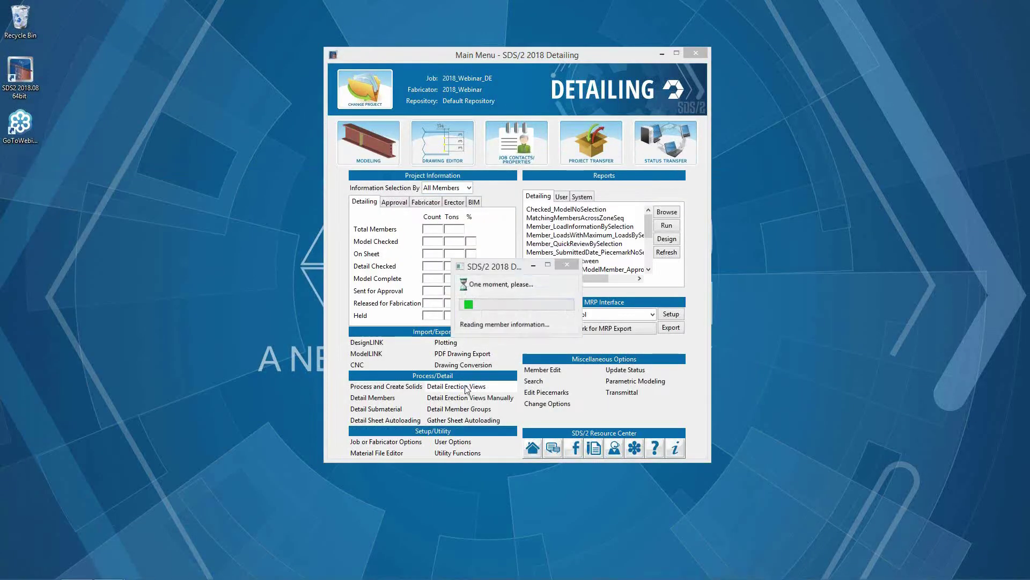
left_click(440, 268)
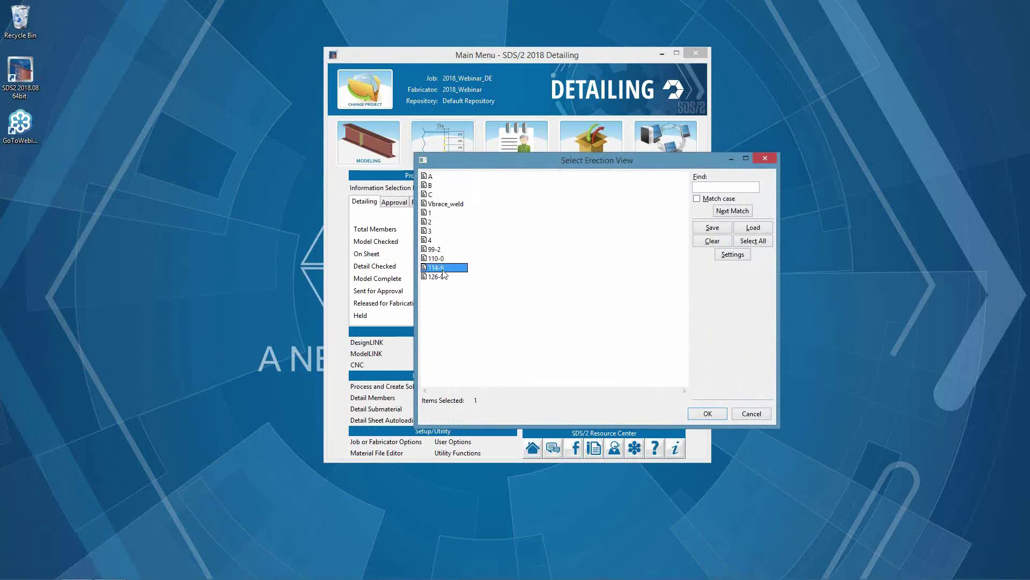
left_click(733, 255)
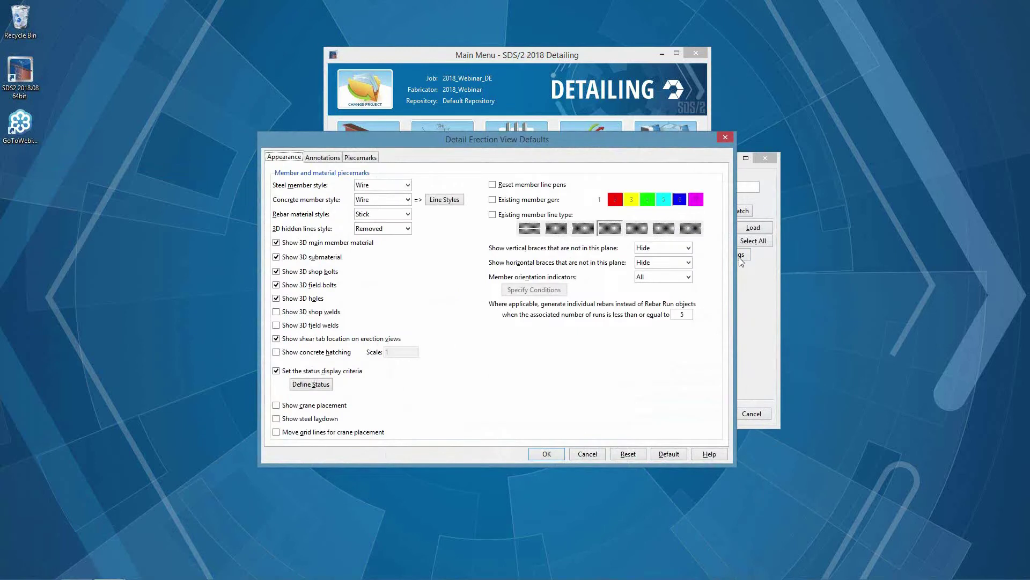
left_click(323, 158)
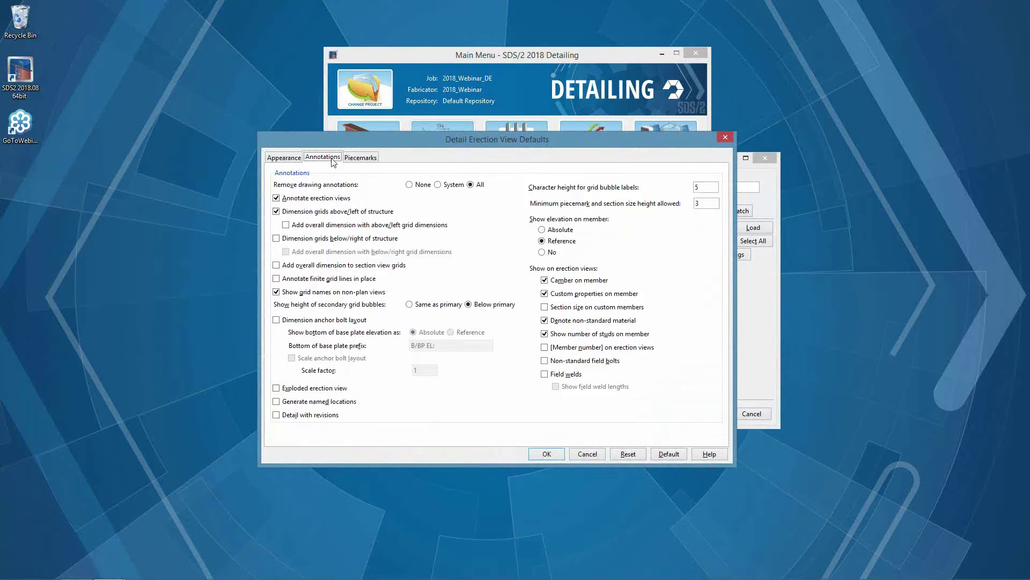
left_click(545, 374)
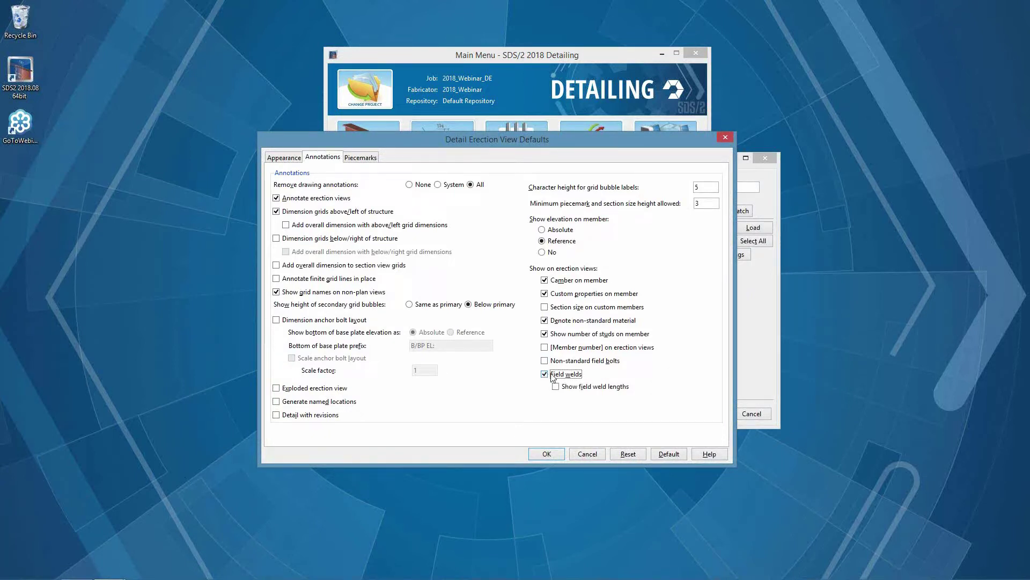
left_click(546, 454)
left_click(708, 414)
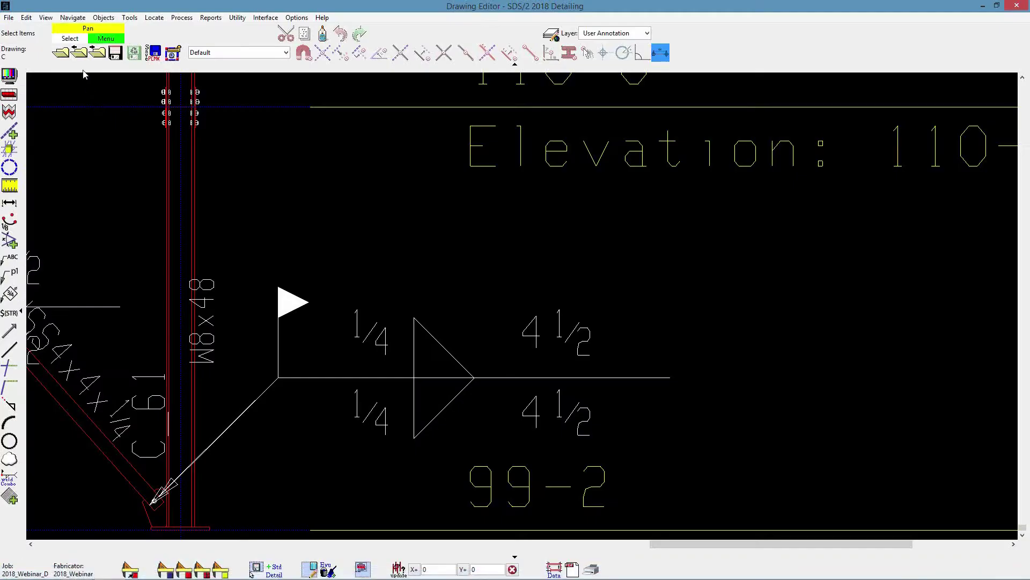
Open erection view 114-6 and examine the field weld symbols at the intersection of grids A and 2
left_click(61, 52)
left_click(340, 180)
double_click(341, 180)
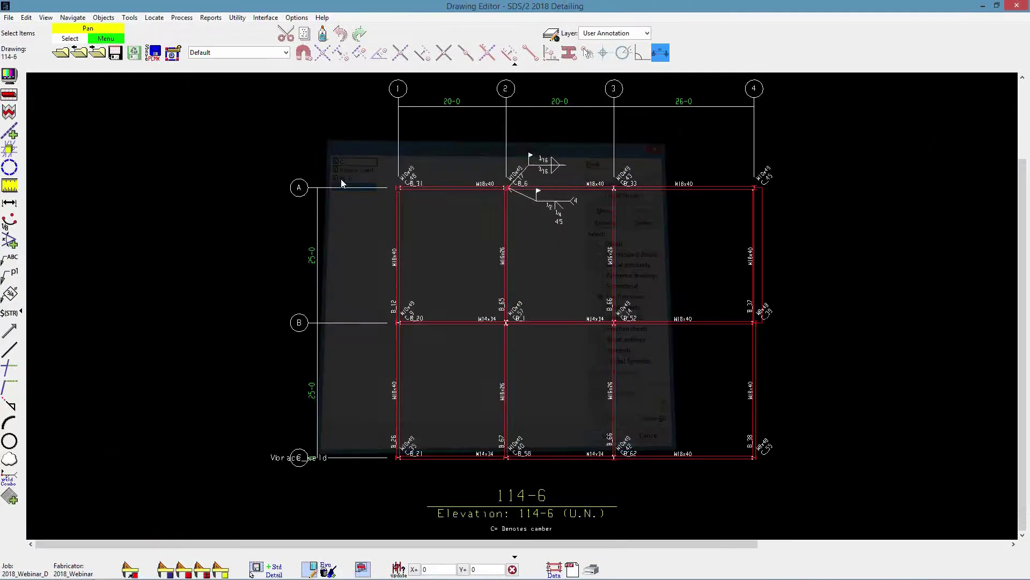
middle_click_drag(561, 156, 497, 314)
scroll(497, 314, "up", 3)
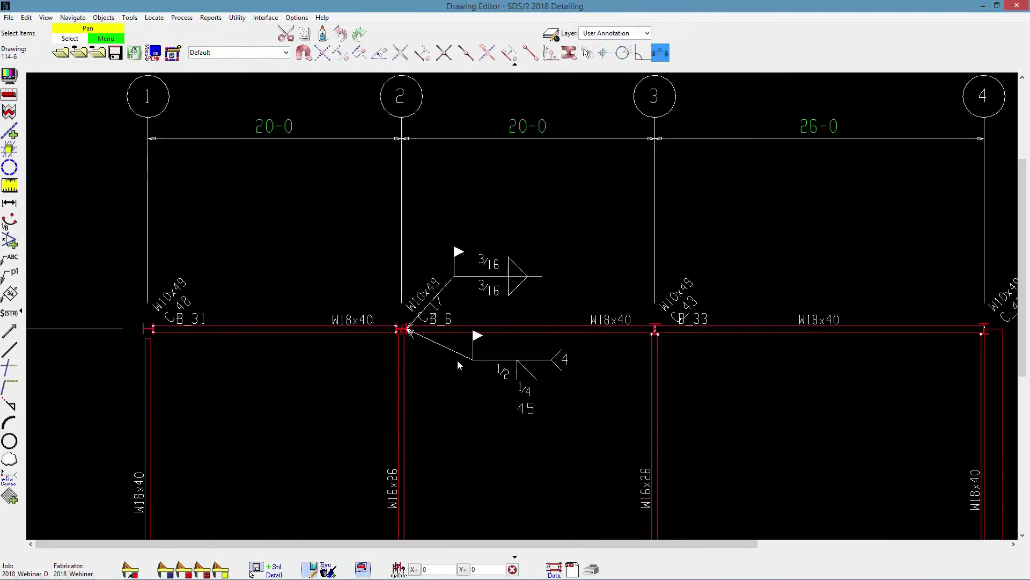
scroll(424, 306, "down", 2)
middle_click_drag(463, 391, 458, 330)
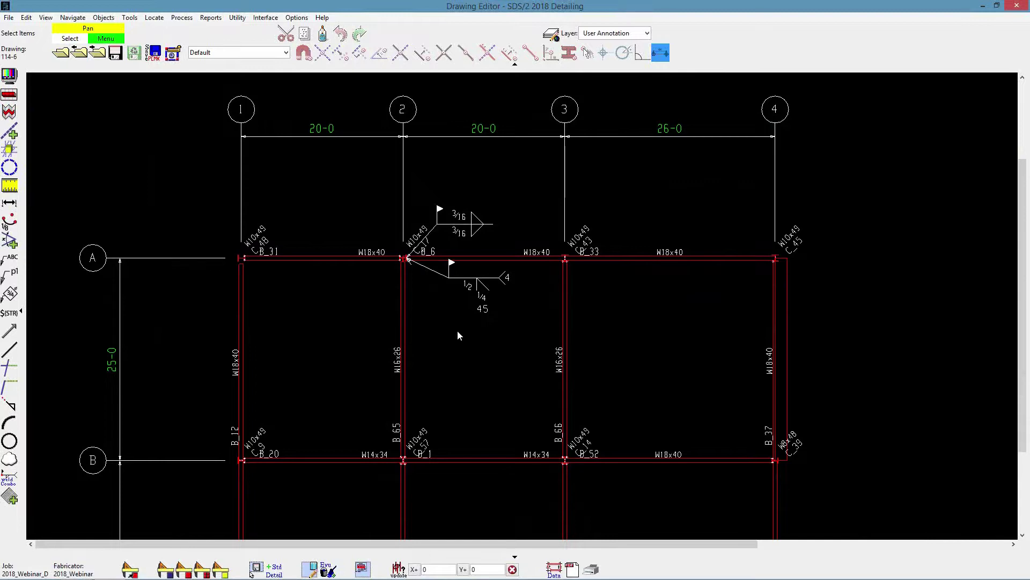
middle_click_drag(417, 344, 449, 282)
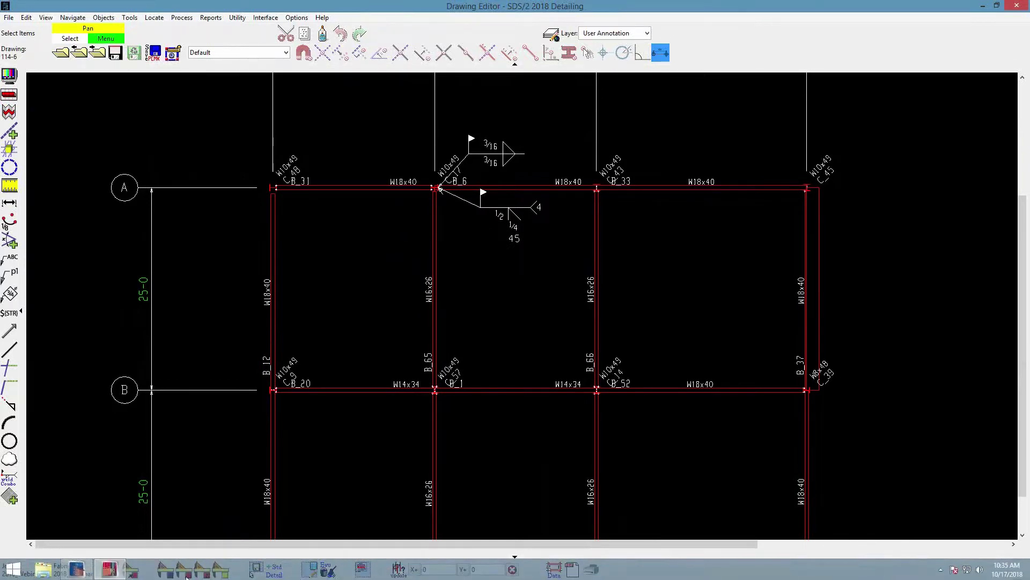
Detail erection view Vbrace_weld, keeping field welds and field weld lengths enabled in its annotation settings
left_click(79, 573)
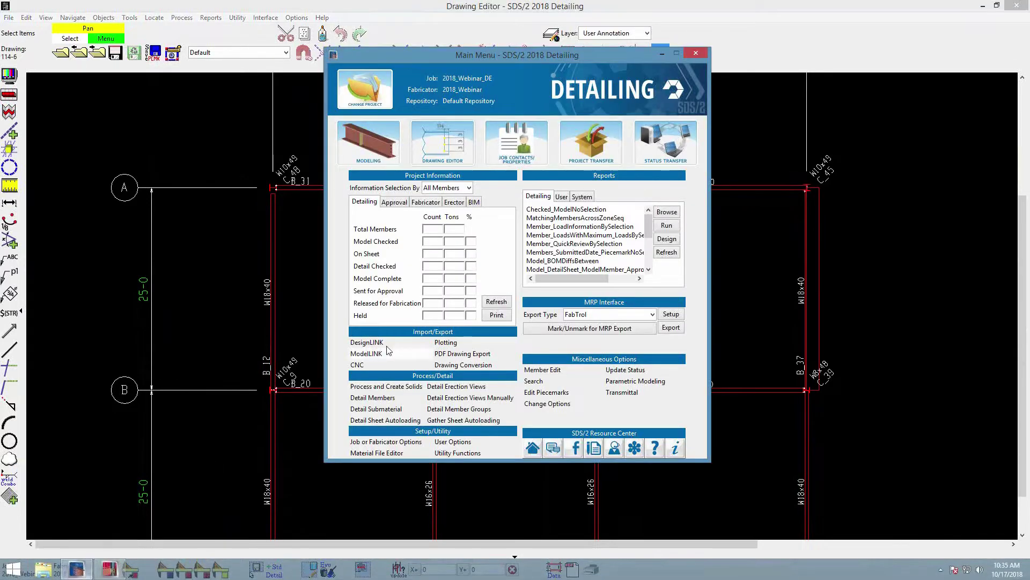
left_click(468, 385)
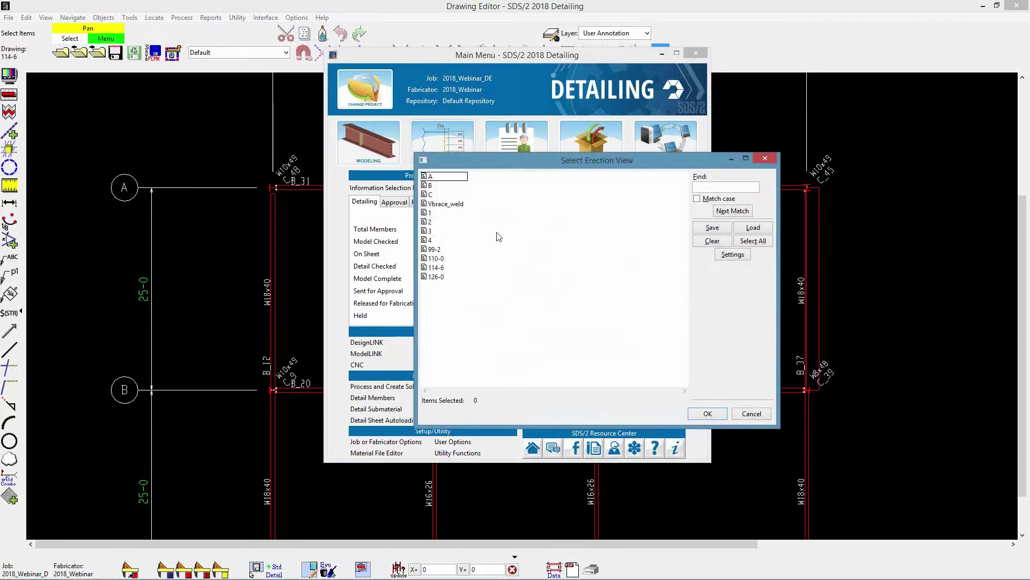
left_click(448, 203)
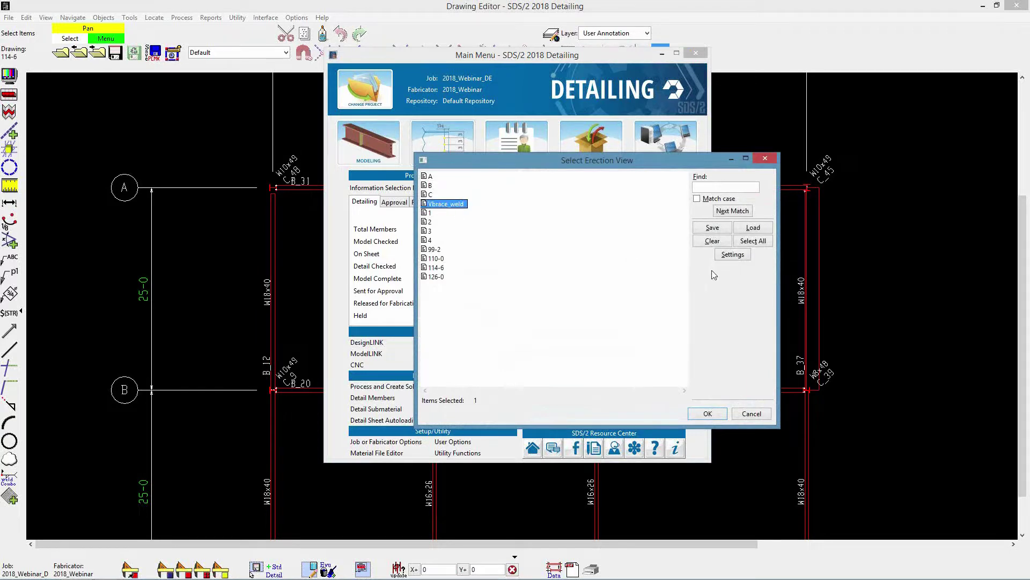
left_click(735, 256)
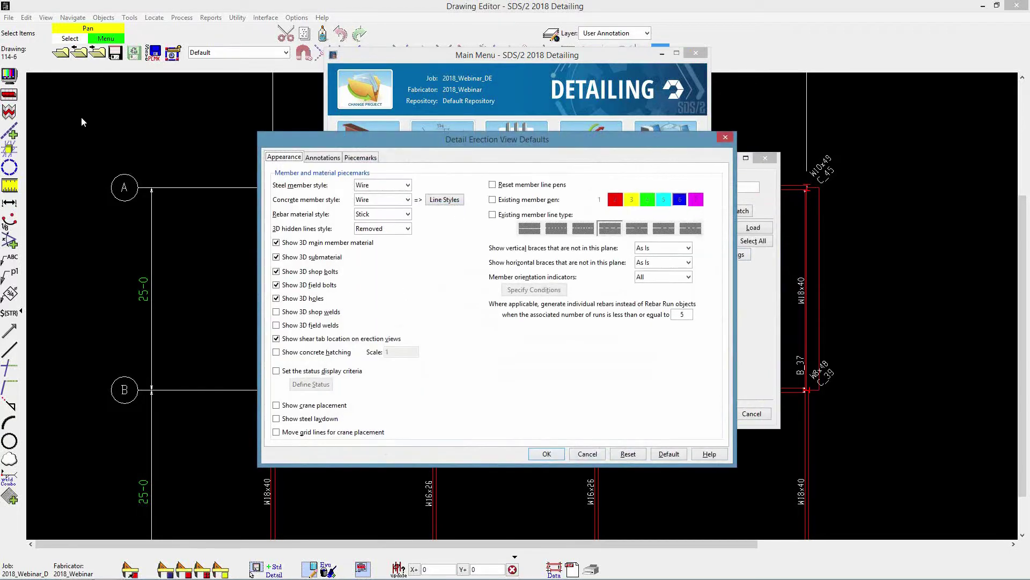
left_click(324, 158)
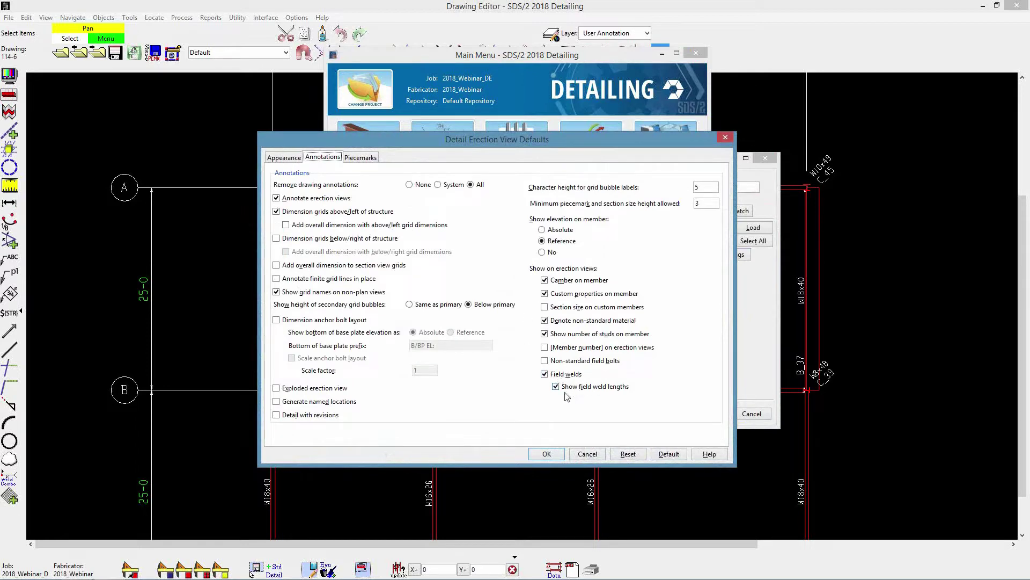
left_click(547, 454)
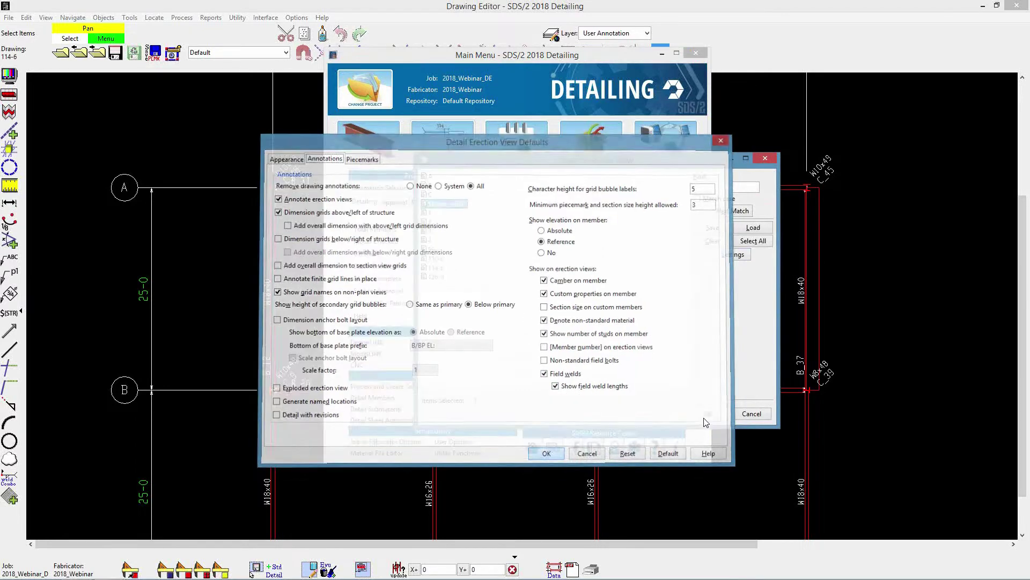
left_click(716, 414)
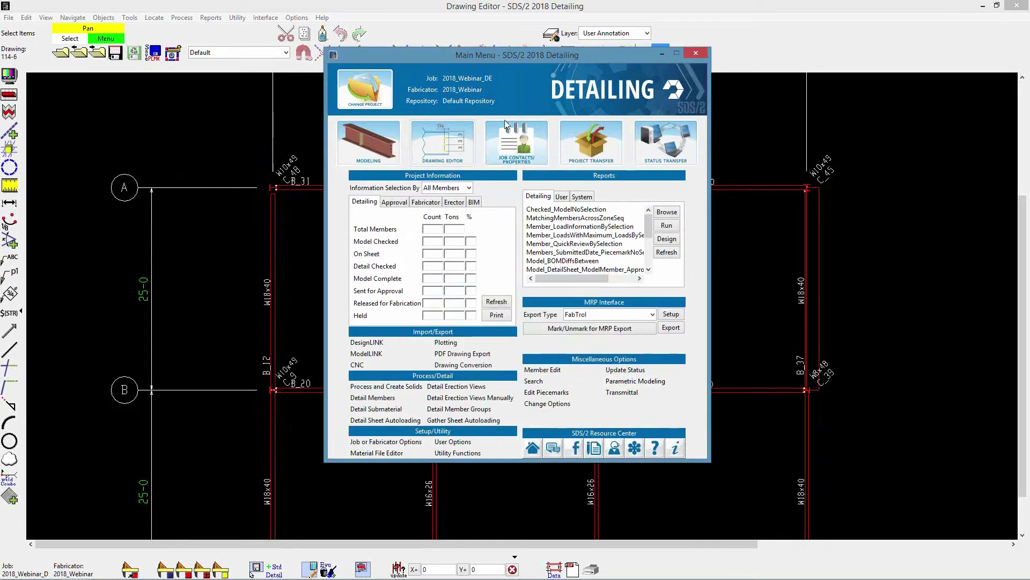
Open erection view Vbrace_weld and examine the field weld symbol at the brace gusset under beam B_62
left_click(51, 52)
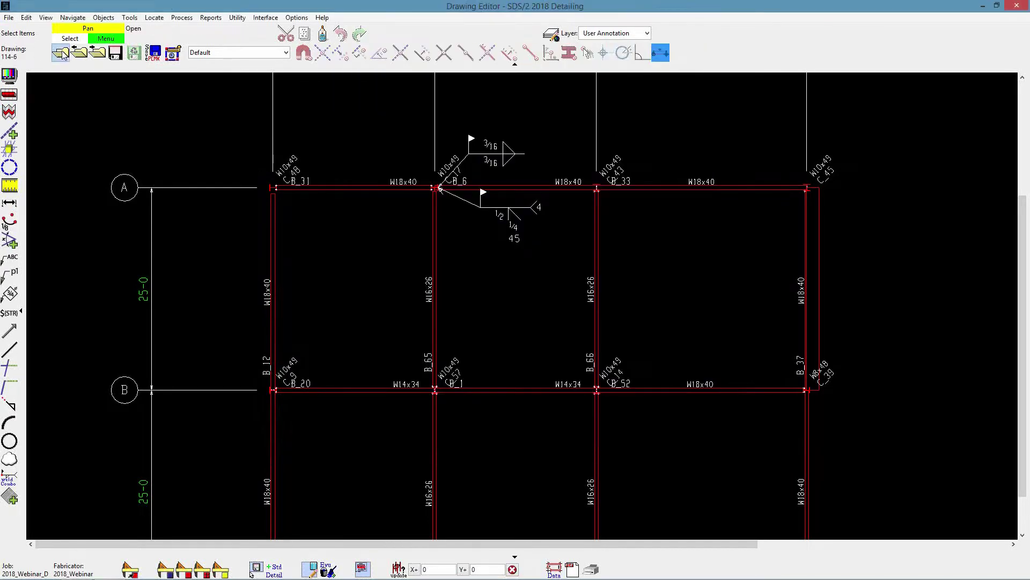
double_click(362, 162)
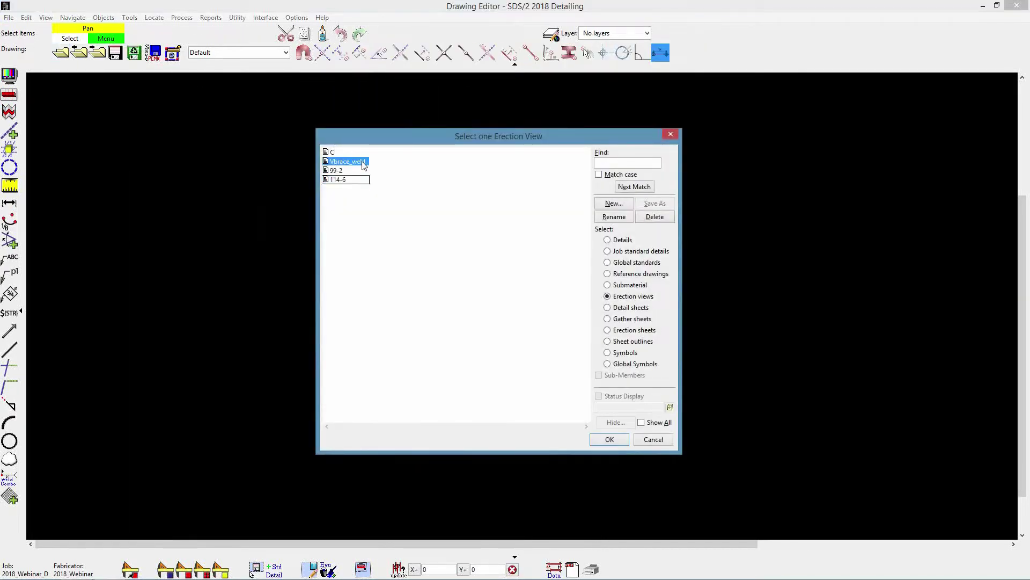
mouse_move(312, 182)
middle_mouse_down()
mouse_move(343, 236)
mouse_move(350, 272)
middle_mouse_up()
scroll(410, 245, "up", 2)
scroll(379, 246, "up", 3)
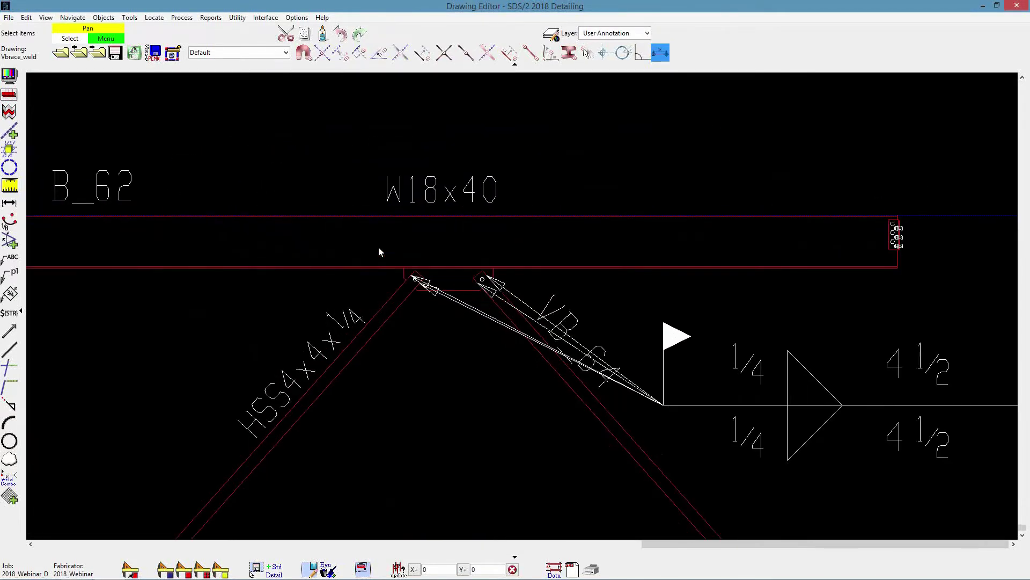
Move the brace field weld symbol from below beam B_62 to above it, then inspect its leaders at the gusset
scroll(500, 301, "down", 2)
middle_click_drag(661, 370, 587, 407)
left_click_drag(590, 442, 591, 162)
middle_click_drag(562, 207, 681, 168)
scroll(510, 268, "up", 2)
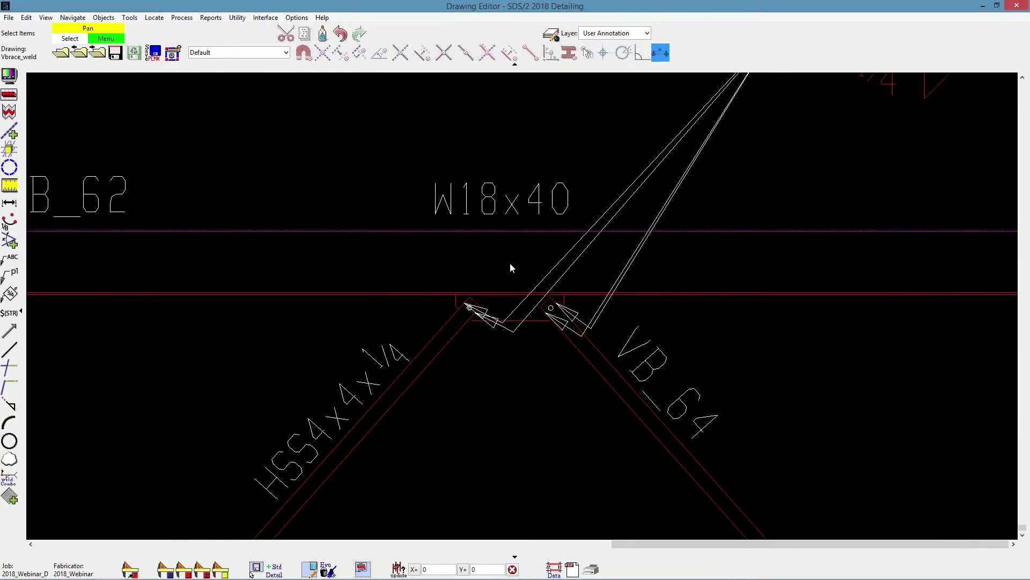
scroll(508, 263, "down", 3)
middle_click_drag(490, 283, 443, 326)
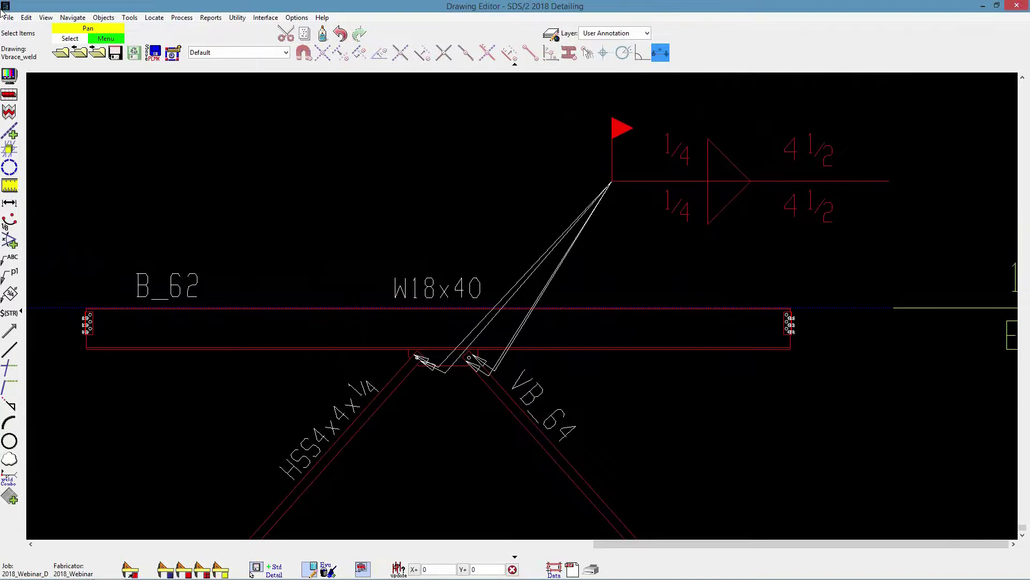
Close the Vbrace_weld erection view without saving its changes and open the detail of beam B_1
left_click(60, 52)
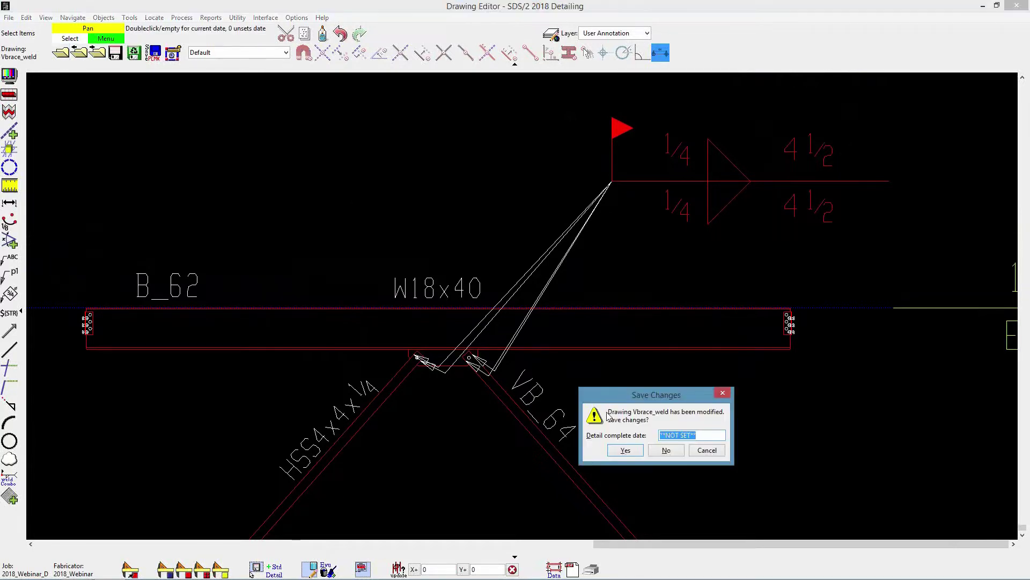
left_click(666, 450)
left_click(622, 241)
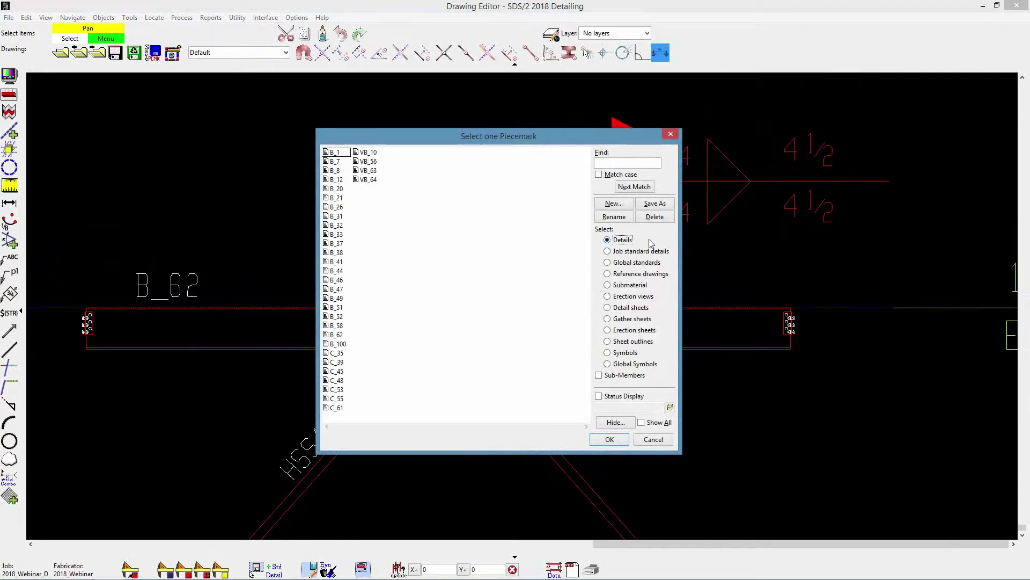
double_click(344, 155)
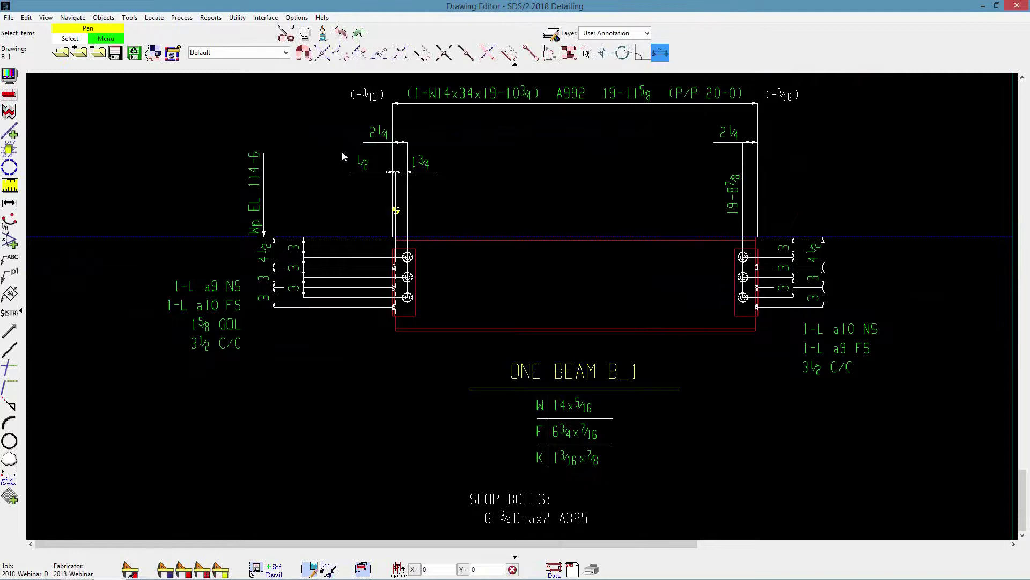
Check the preserved and unpreserved colors for the bill of material editor in the user color options
left_click(302, 22)
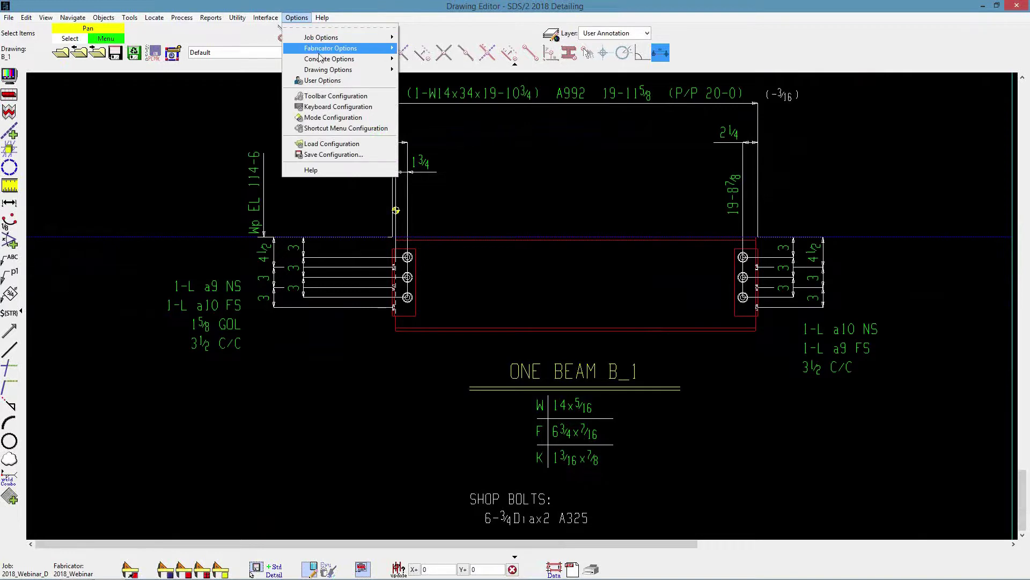
left_click(324, 80)
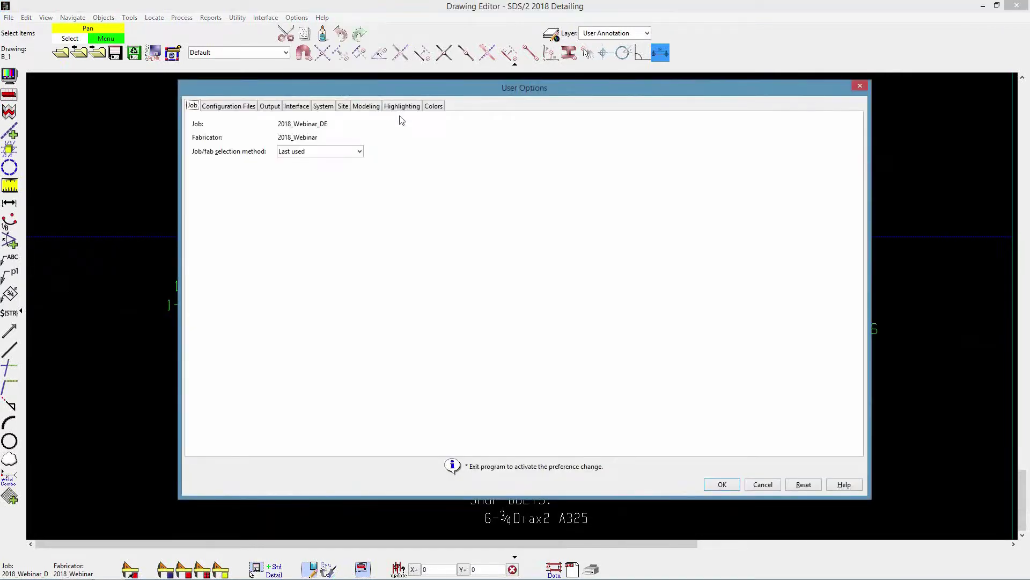
left_click(434, 106)
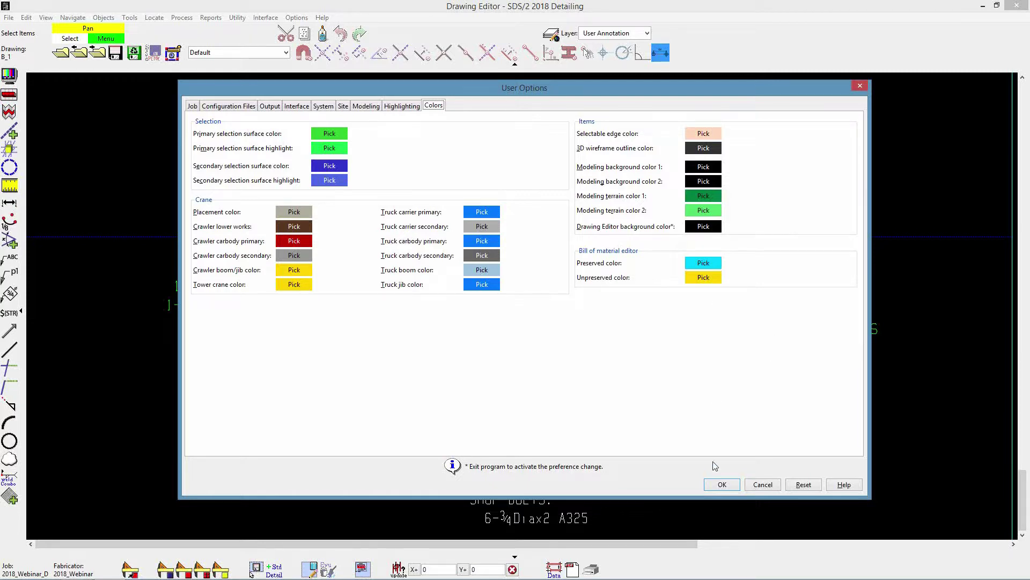
left_click(722, 484)
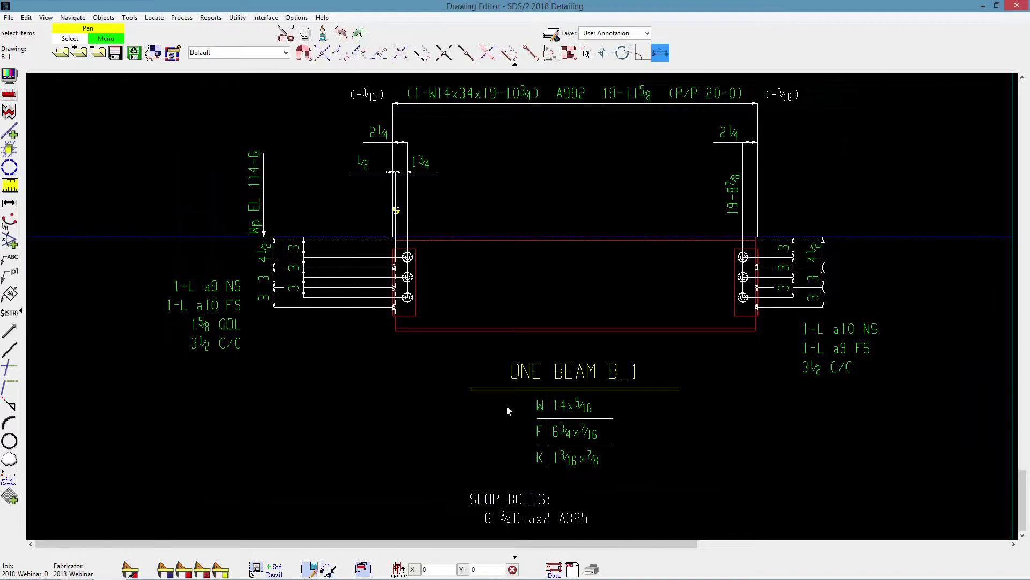
Add a line under the field bolts in B_1's bill of material with quantity 6 and description 1/2 Dia HILTI
left_click(309, 569)
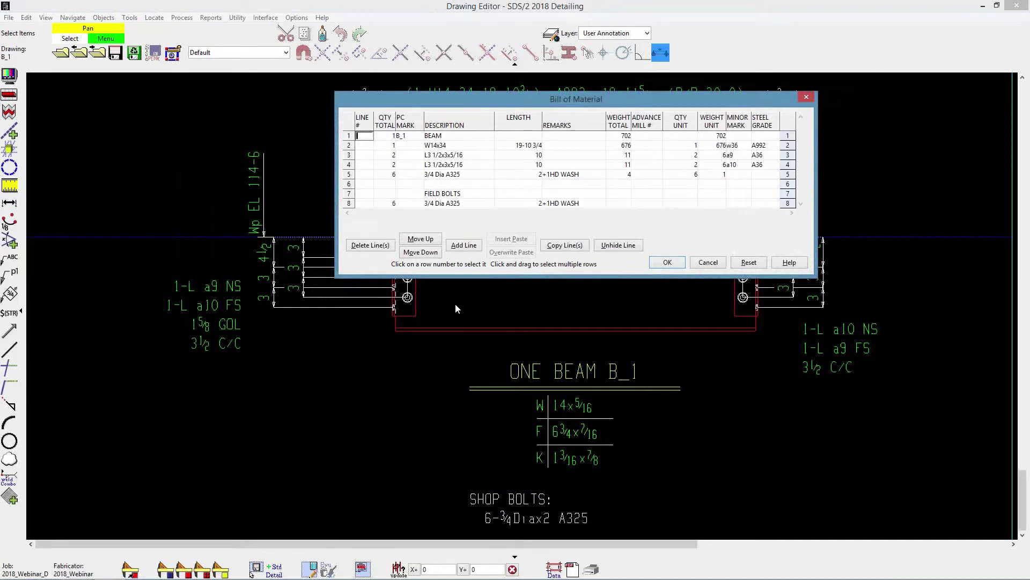
left_click(367, 203)
left_click(462, 245)
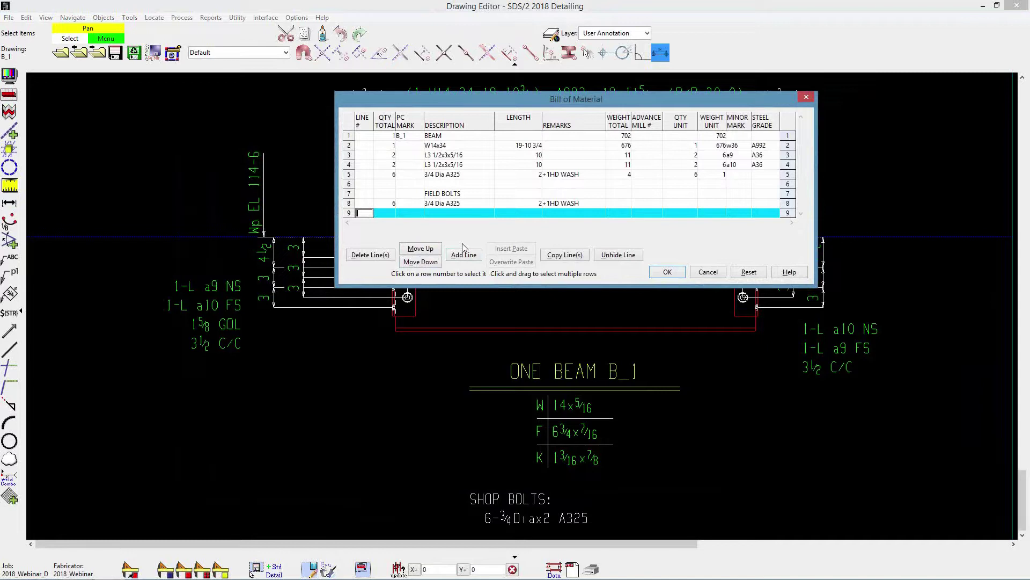
key("Tab")
key("Tab")
key("Tab")
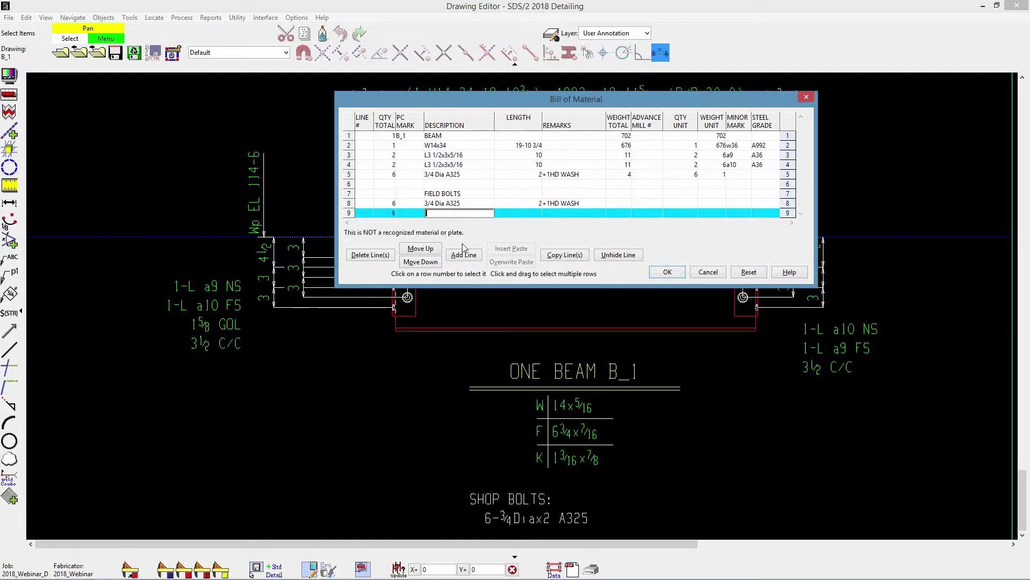
type("1/2 D")
type("ia HILTI")
Set the HILTI line's length to 3 and its remarks to KWIK BOLT TZ, then accept the bill of material
key("Tab")
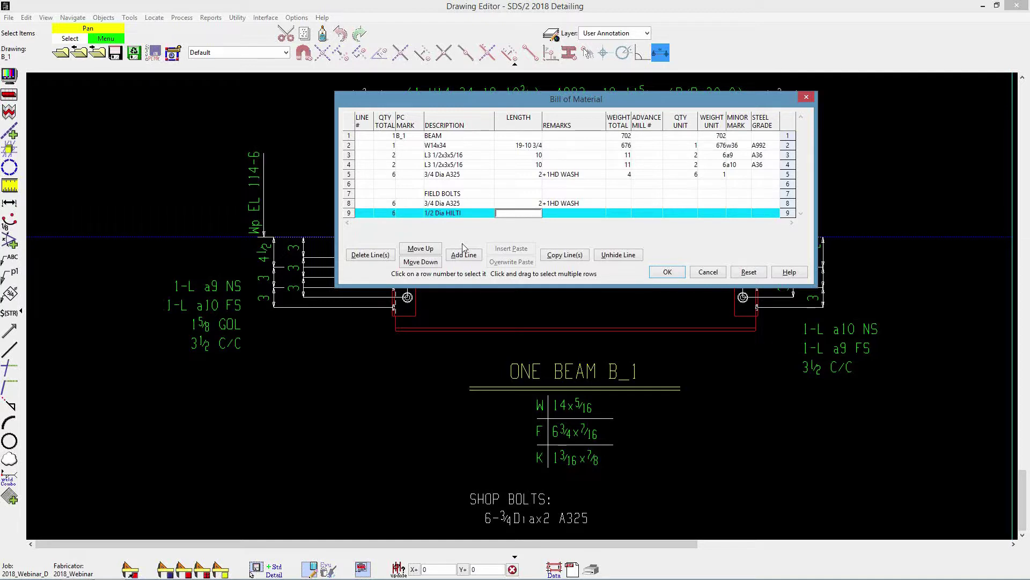
key("Tab")
type("K")
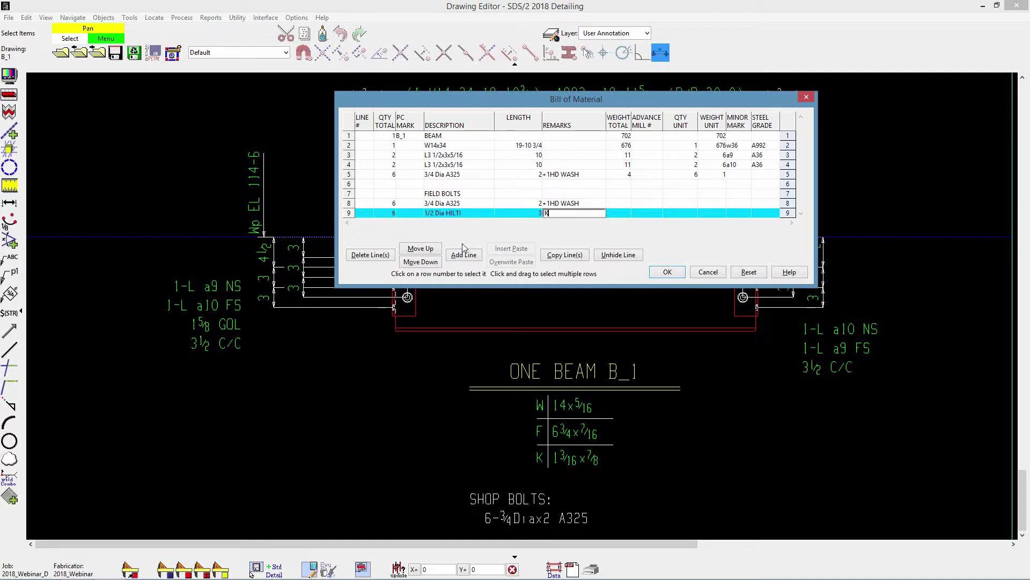
type("WIK BOLT TZ")
left_click(628, 214)
key("Tab")
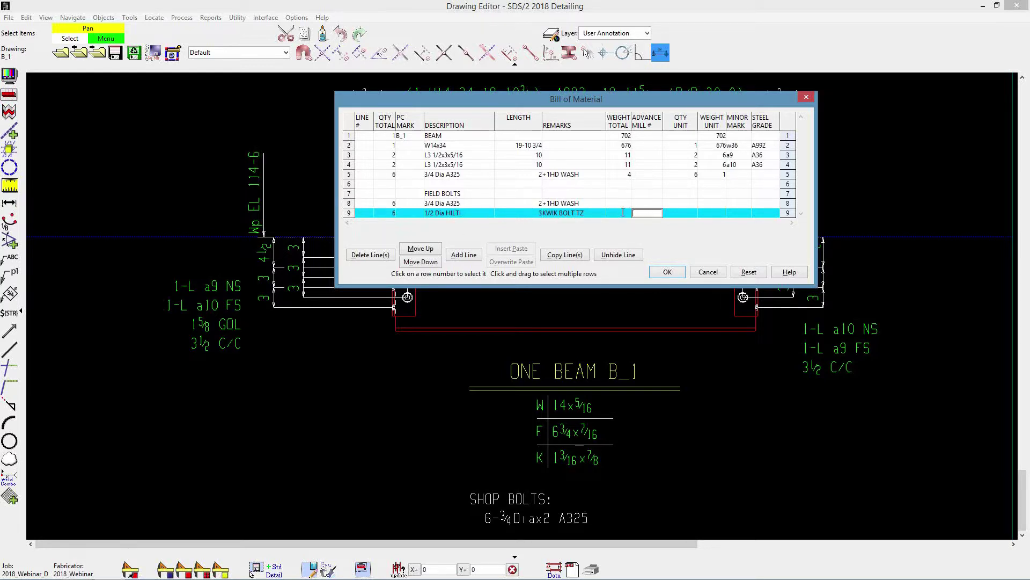
left_click(668, 273)
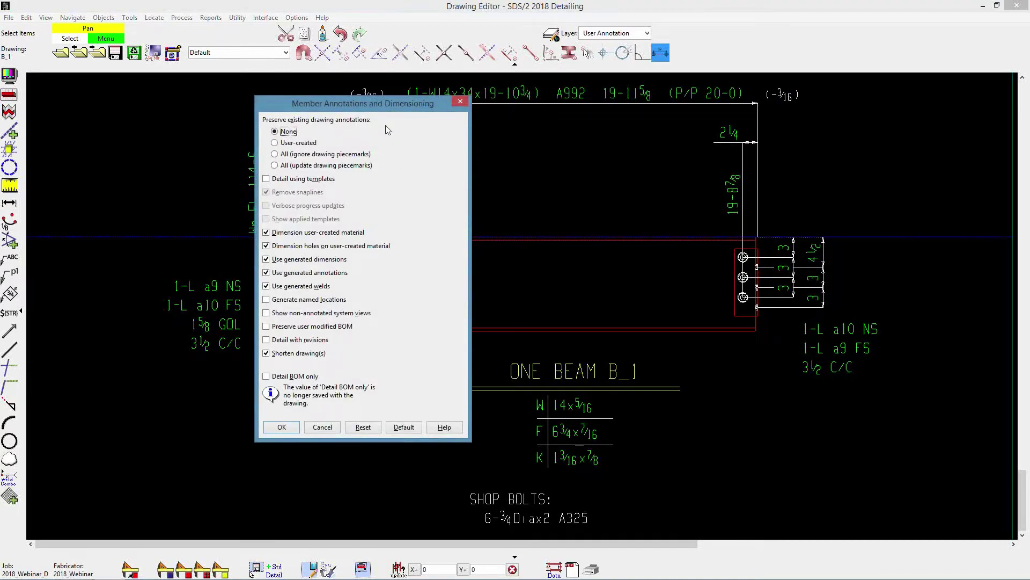
Re-detail beam B_1 with preservation of the user-modified BOM enabled, and check the HILTI line in its bill of material
left_click(266, 326)
left_click(283, 427)
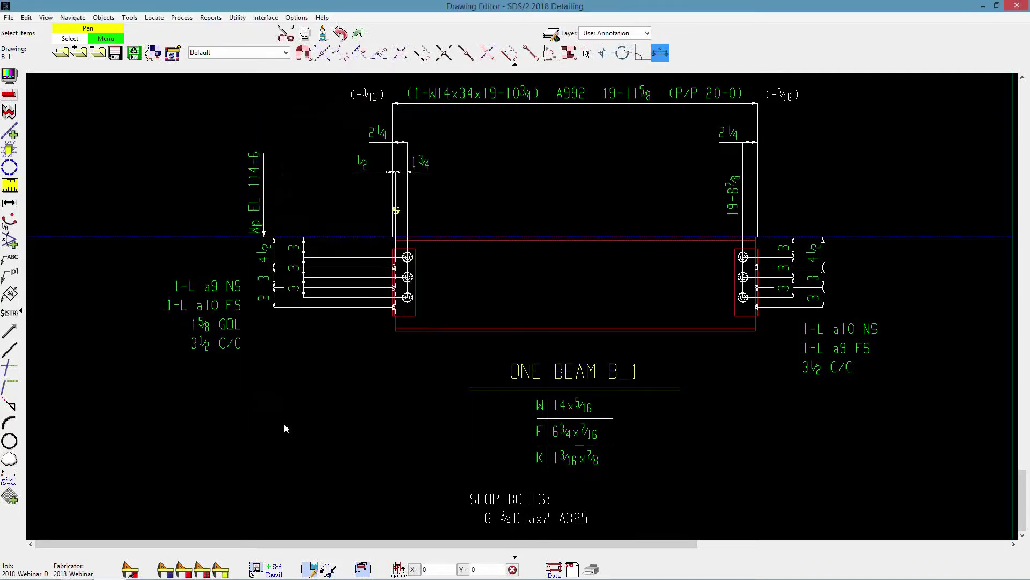
left_click(312, 568)
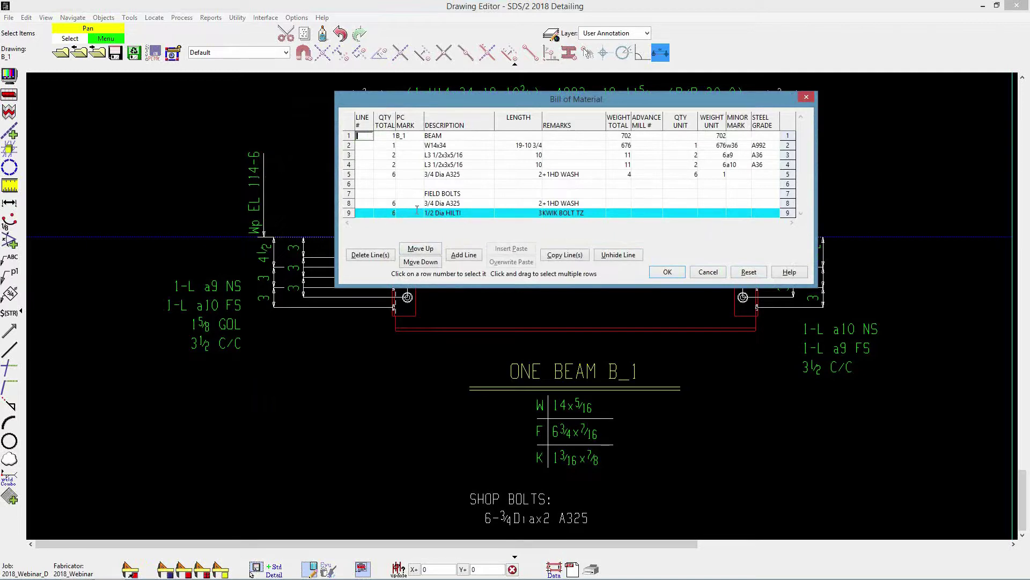
left_click(668, 272)
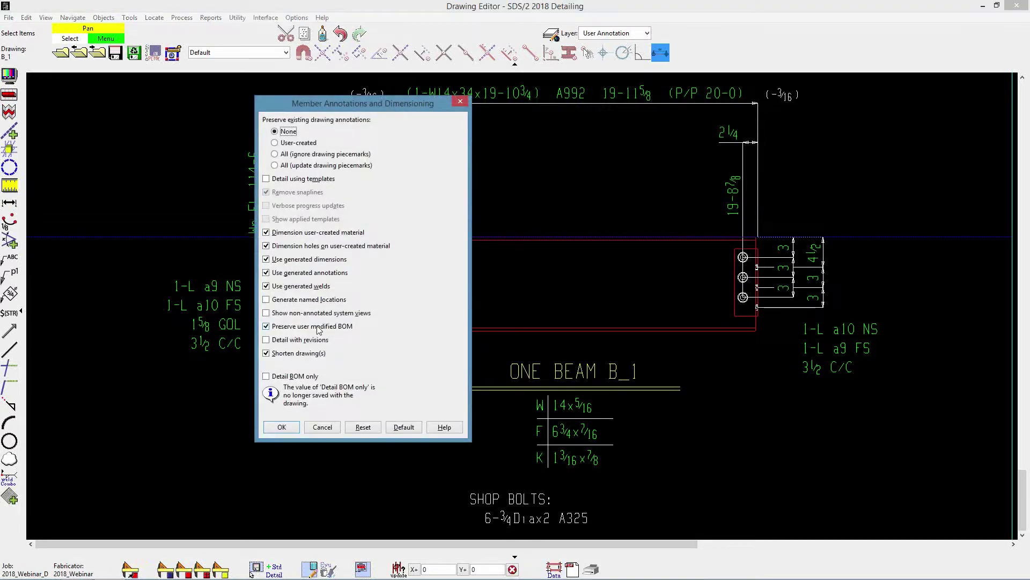
Re-detail beam B_1 with preservation of the user-modified BOM disabled, and reopen its bill of material for checking
left_click(285, 327)
left_click(288, 429)
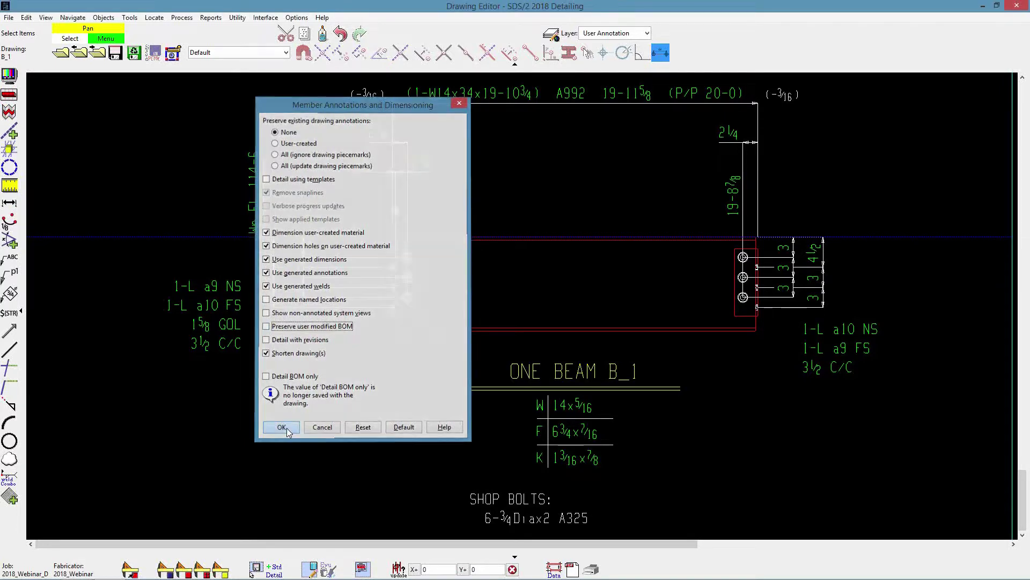
left_click(309, 568)
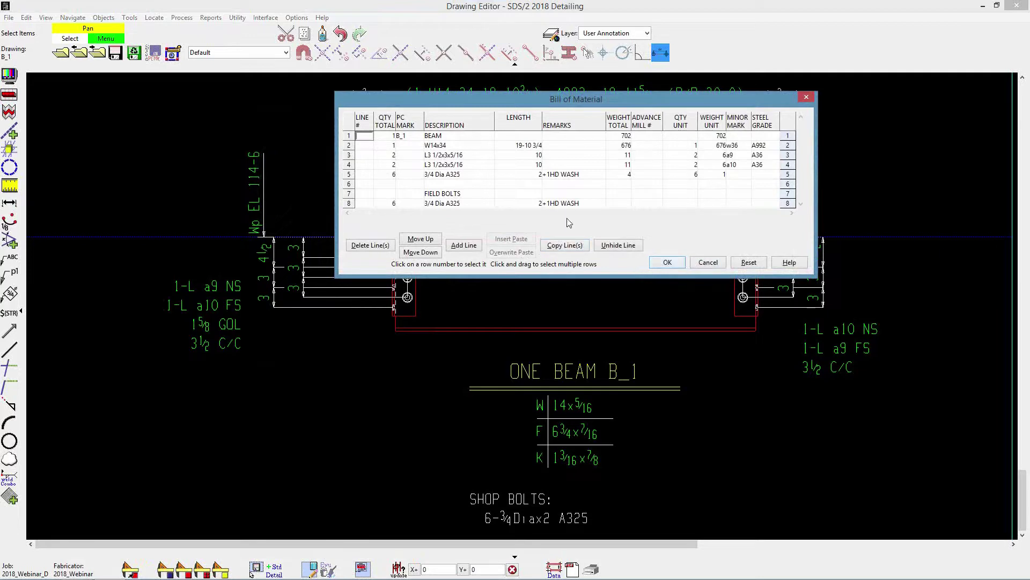
Mark the description cell of the 3/4 Dia A325 field bolt line as preserved in B_1's bill of material
left_click(474, 201)
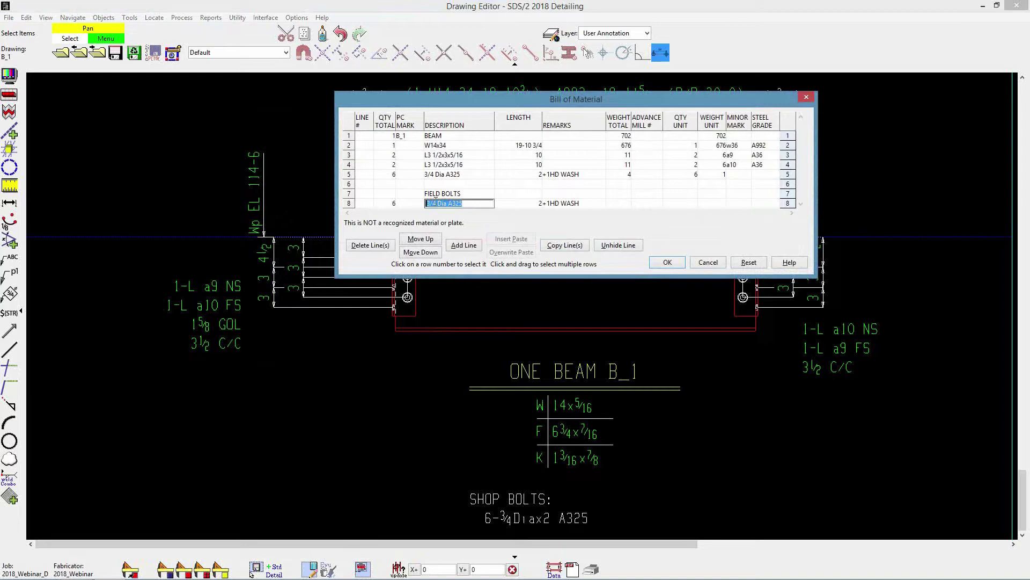
right_click(521, 188)
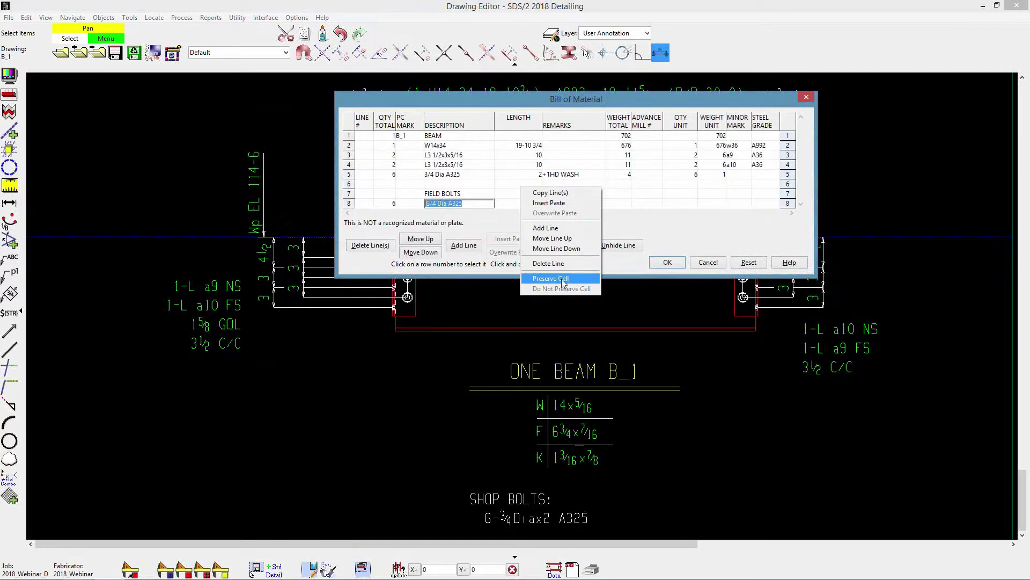
left_click(551, 278)
left_click(527, 186)
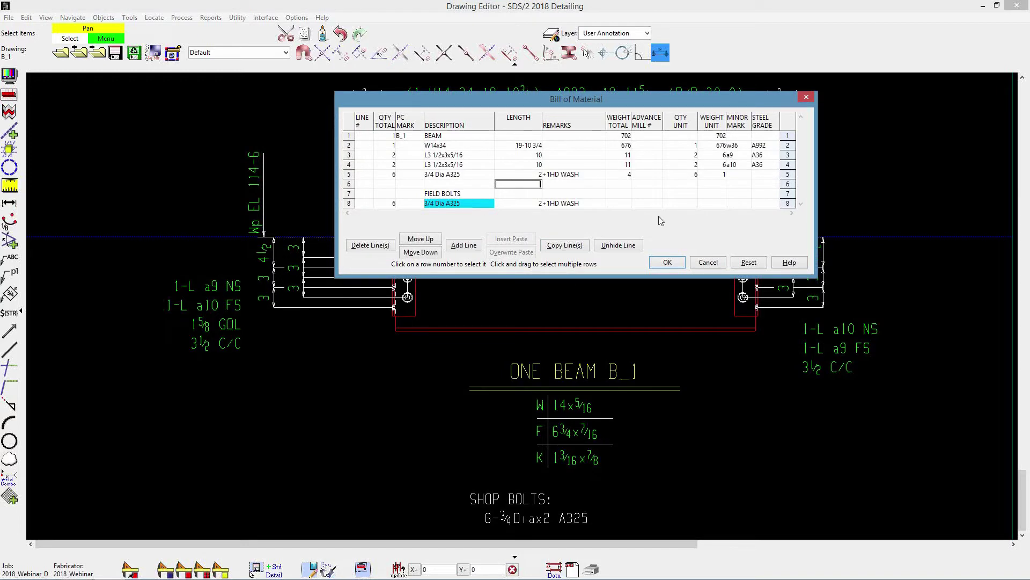
Mark the A325 field bolt description cell as not preserved and accept B_1's bill of material
left_click(472, 203)
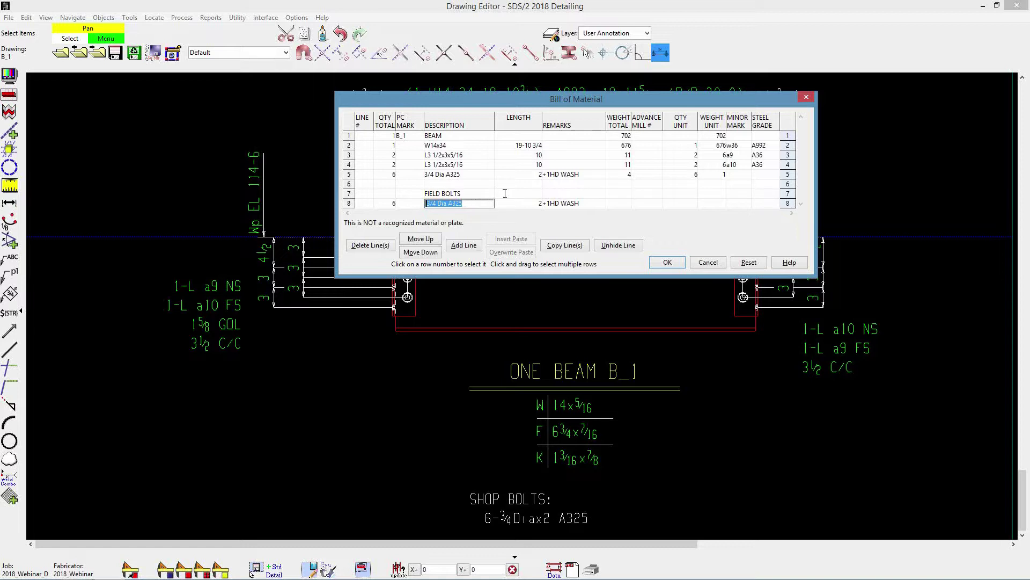
right_click(520, 186)
left_click(569, 288)
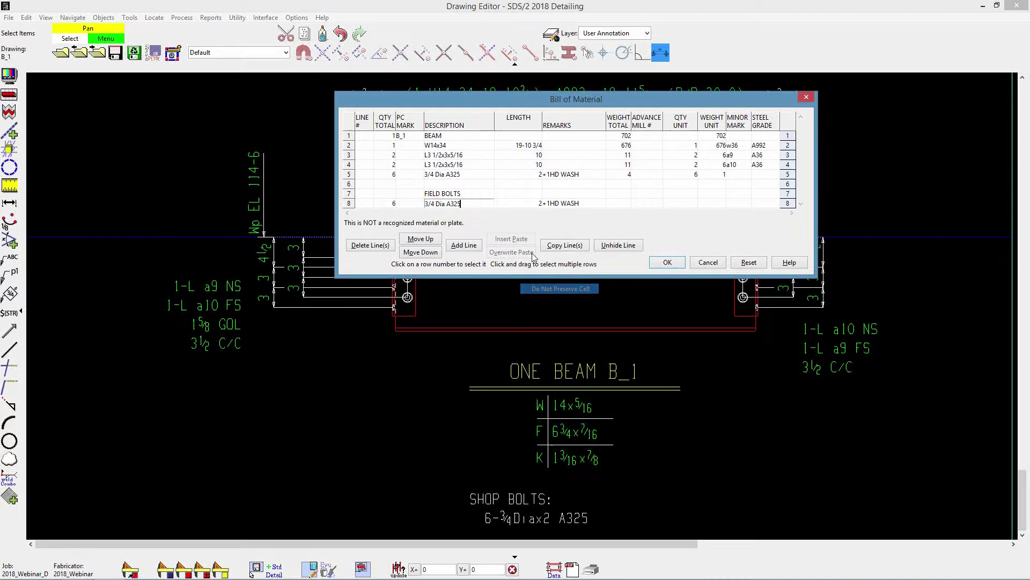
left_click(523, 194)
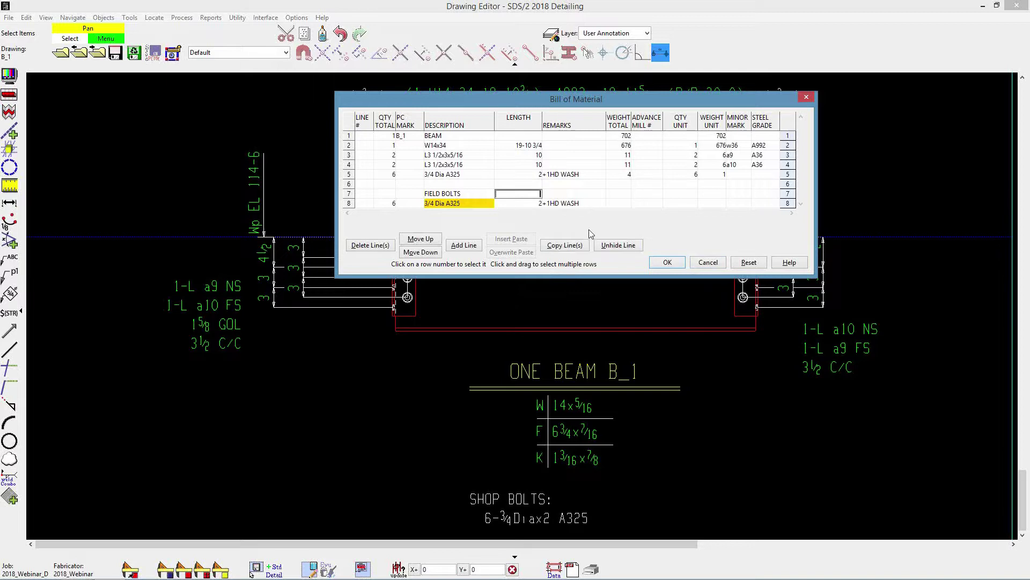
left_click(672, 265)
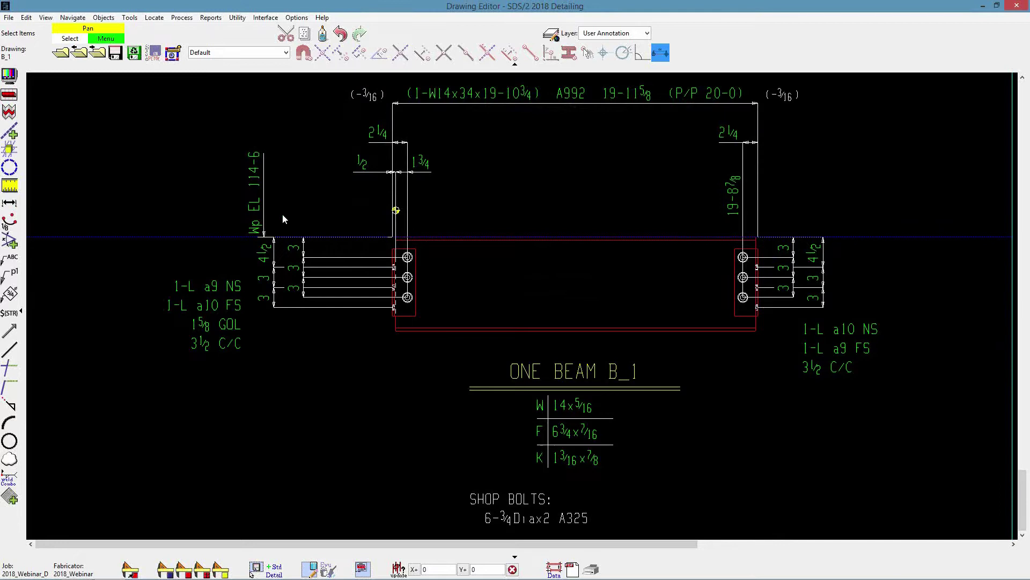
Close beam B_1 without saving its changes and open the detail of beam B_37
left_click(61, 52)
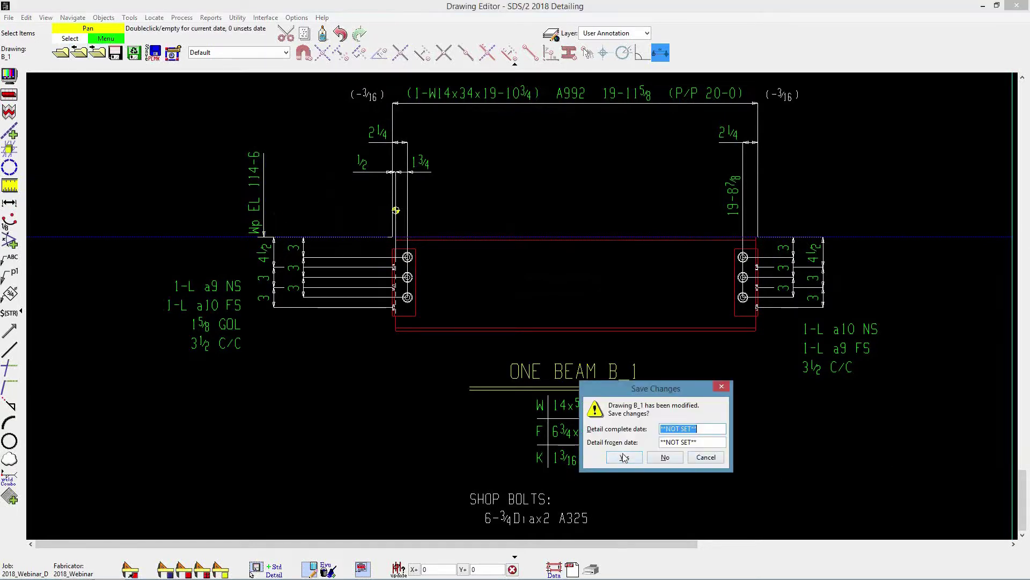
left_click(664, 455)
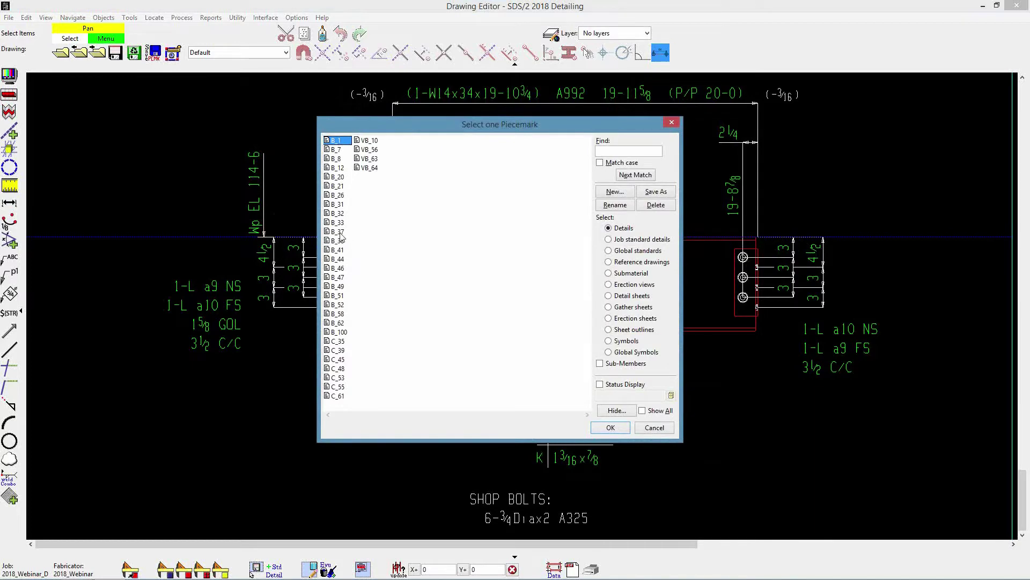
double_click(339, 232)
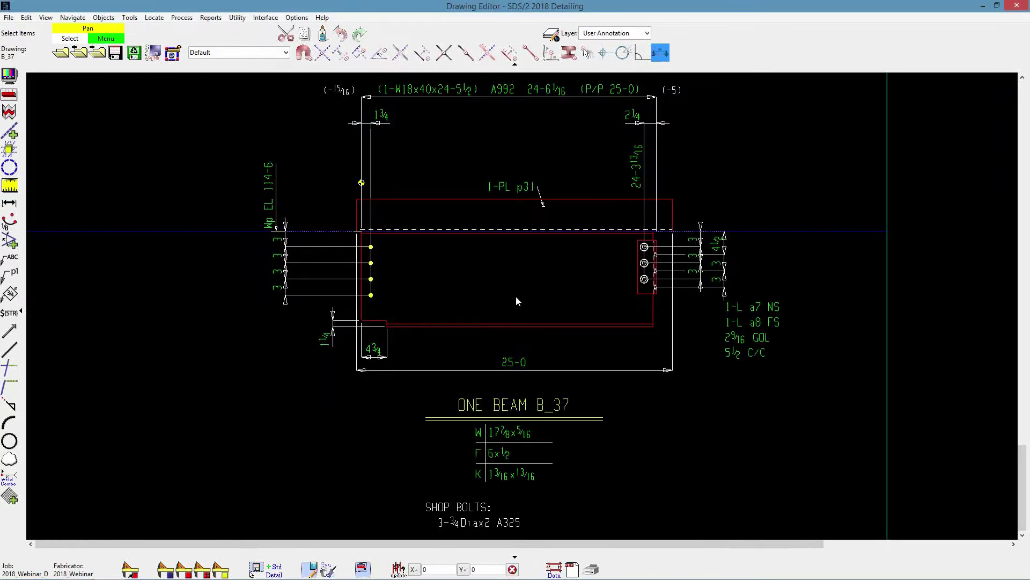
Set the length of the bent plate PL1/4x23 1/2 to 25-6 in B_37's bill of material
left_click(310, 568)
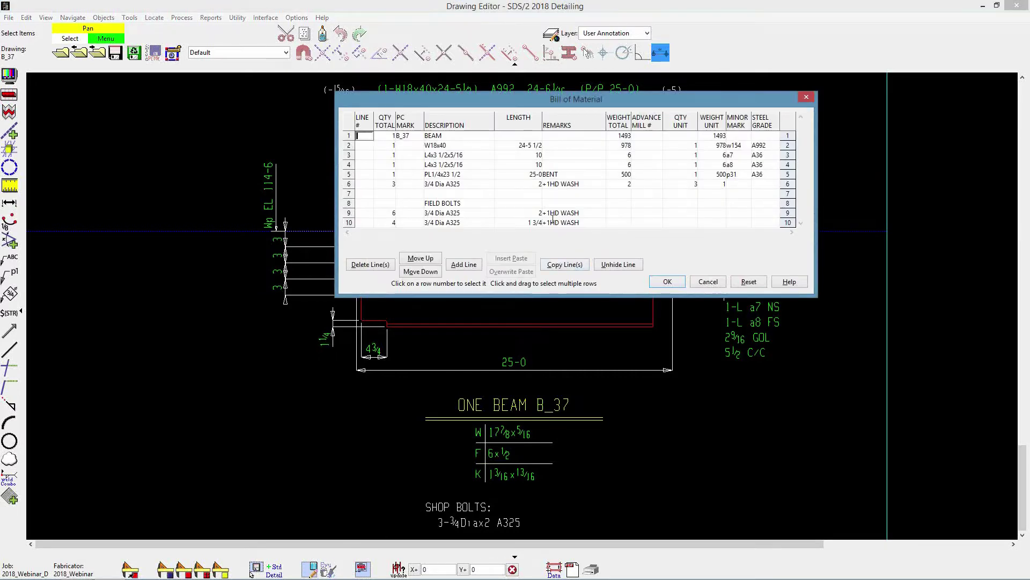
left_click(528, 173)
left_click(535, 174)
key("End")
key("BackSpace")
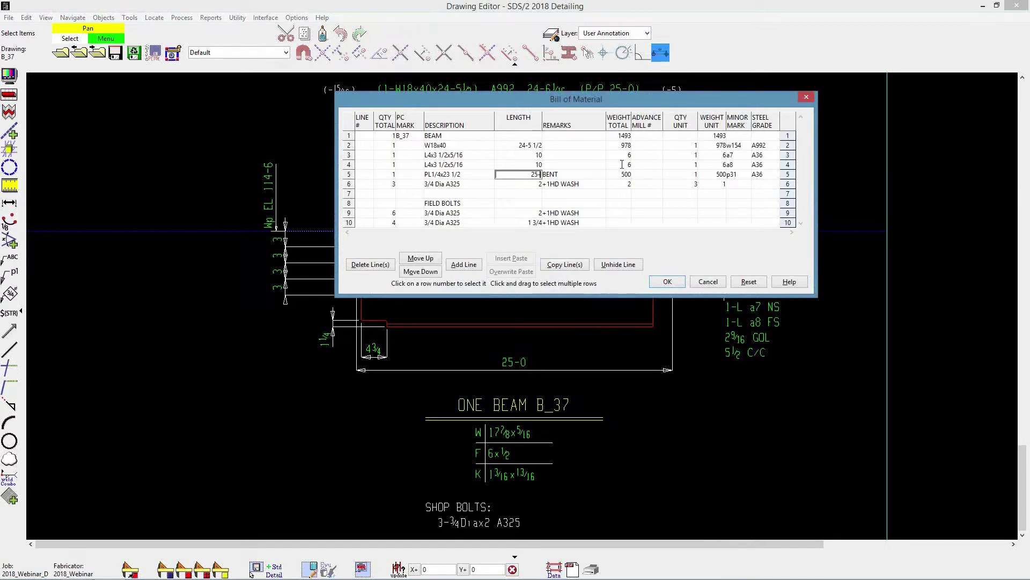
type("6")
left_click(587, 154)
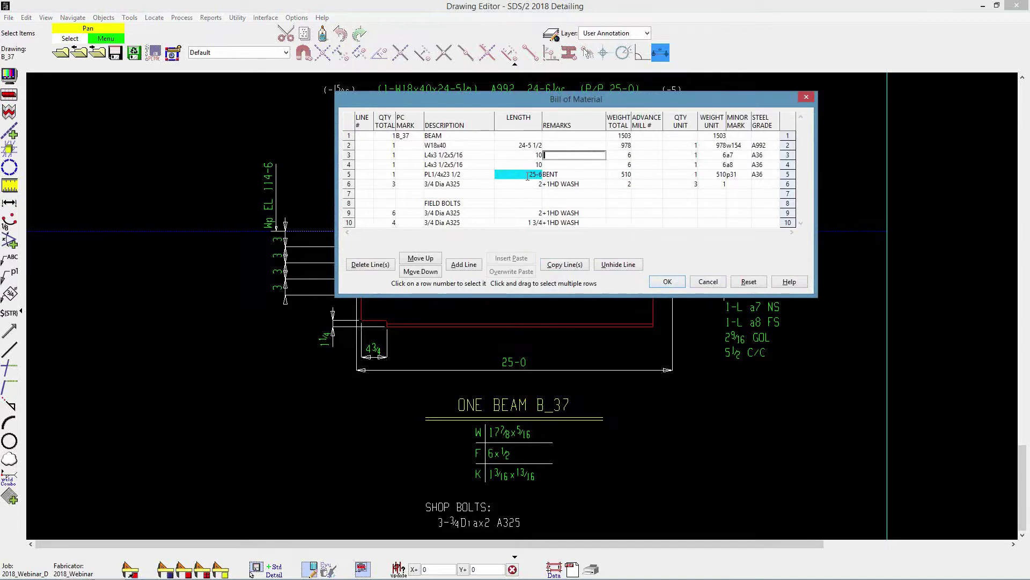
left_click(569, 164)
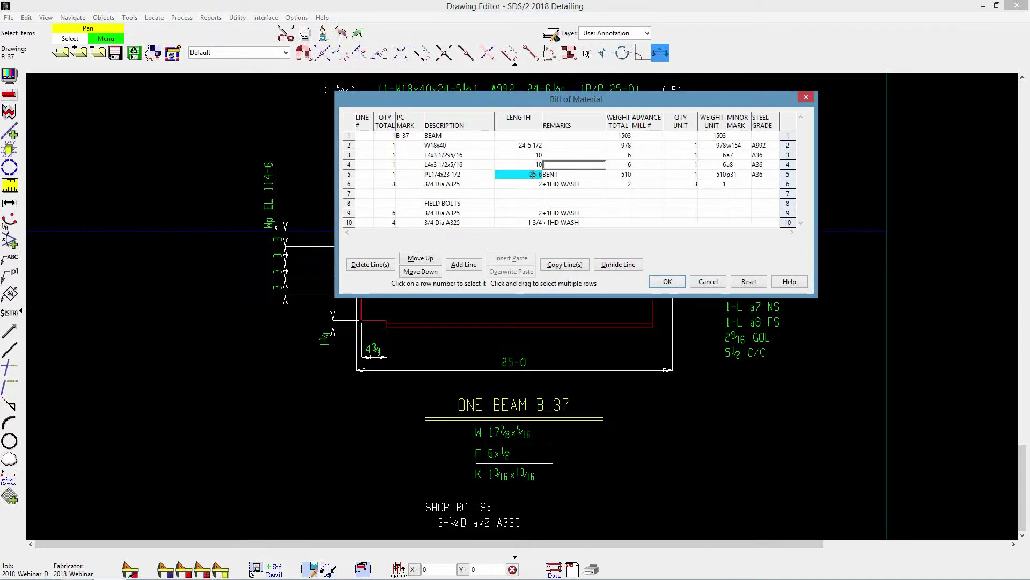
Mark the length cell of the bent plate PL1/4x23 1/2 as not preserved and accept B_37's bill of material
left_click(523, 176)
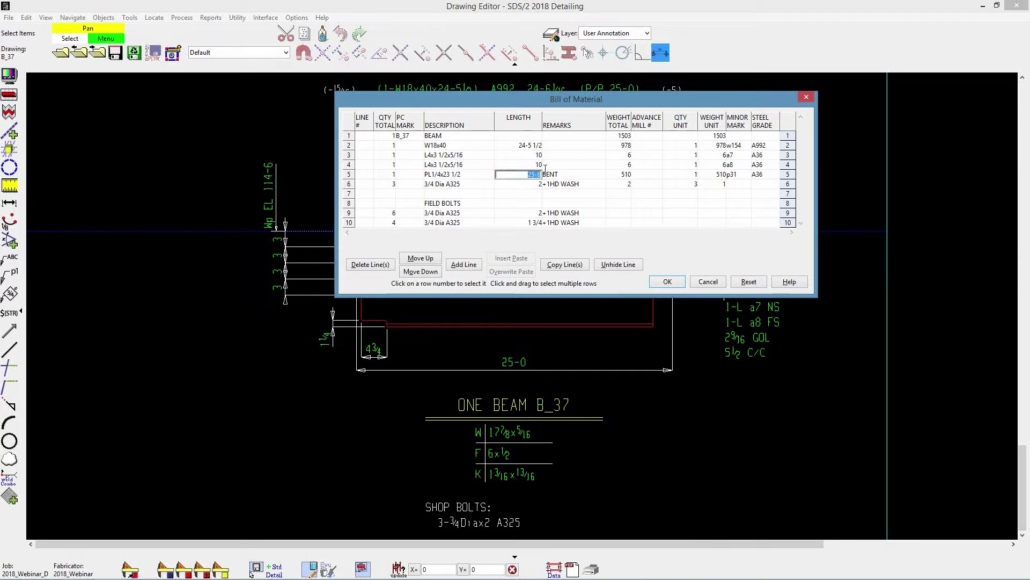
right_click(576, 157)
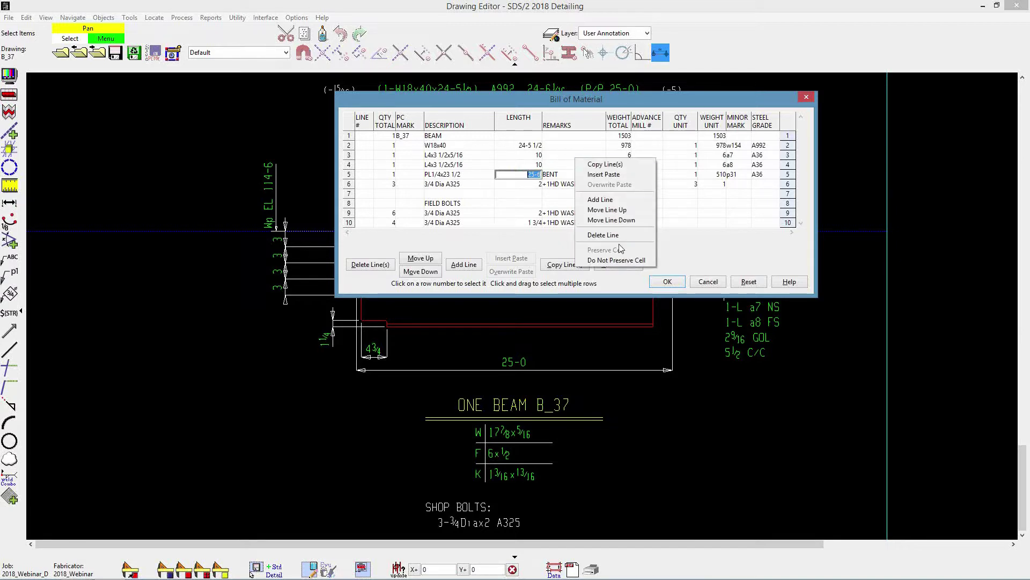
left_click(638, 261)
left_click(591, 164)
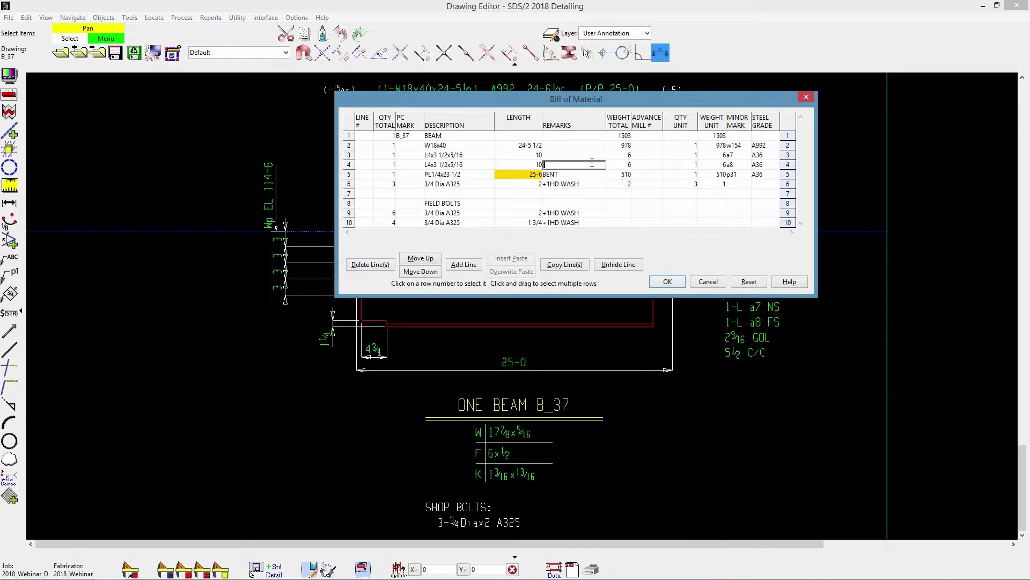
left_click(667, 282)
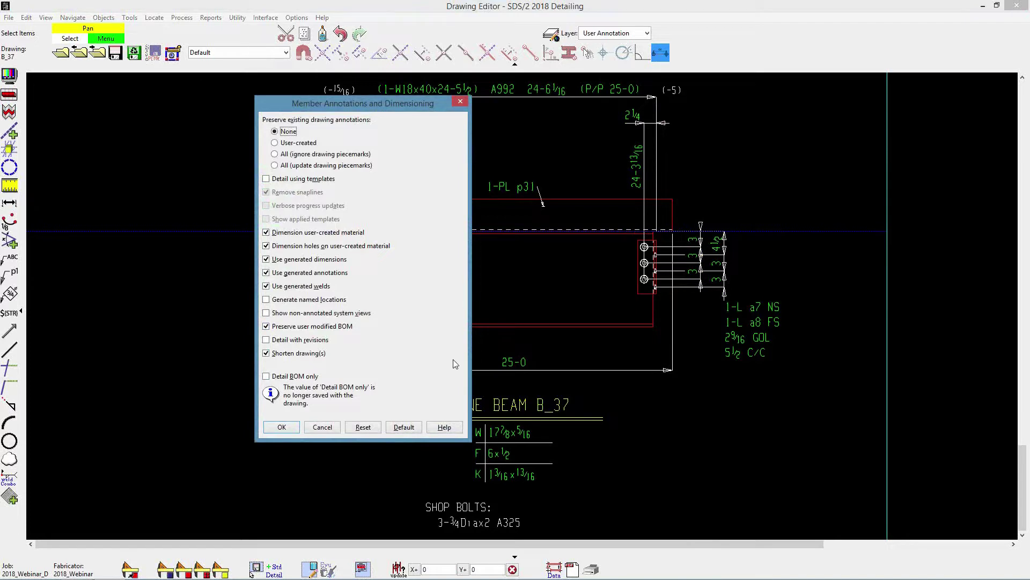
Re-detail beam B_37 with Preserve user modified BOM enabled, and check the bent plate's length in its bill of material
left_click(286, 424)
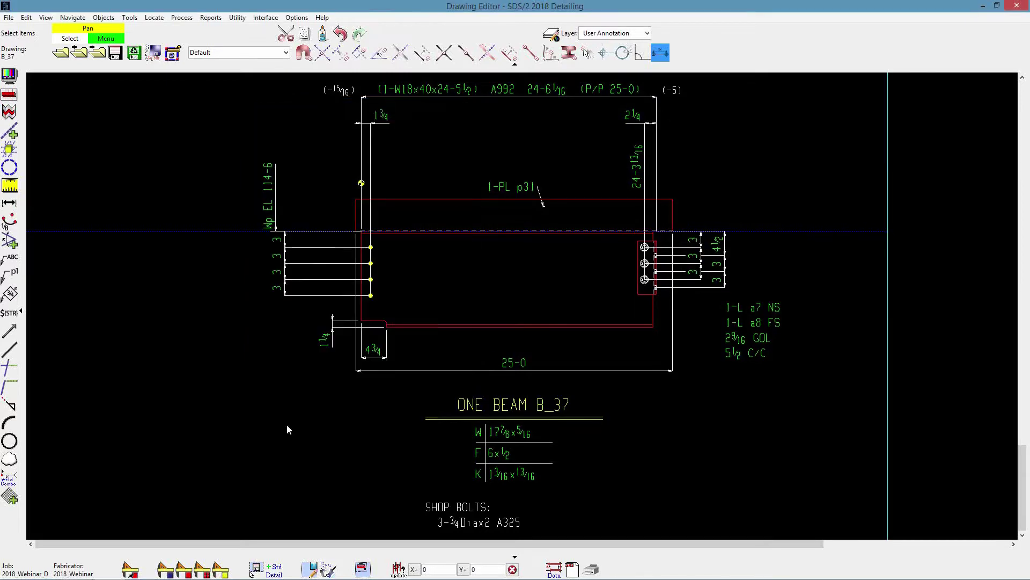
left_click(311, 567)
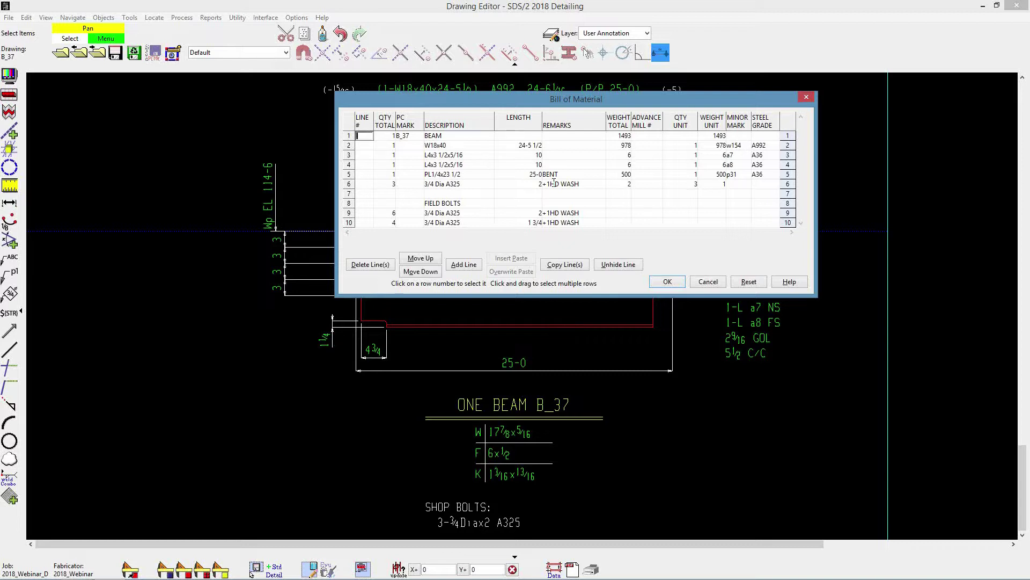
left_click(708, 281)
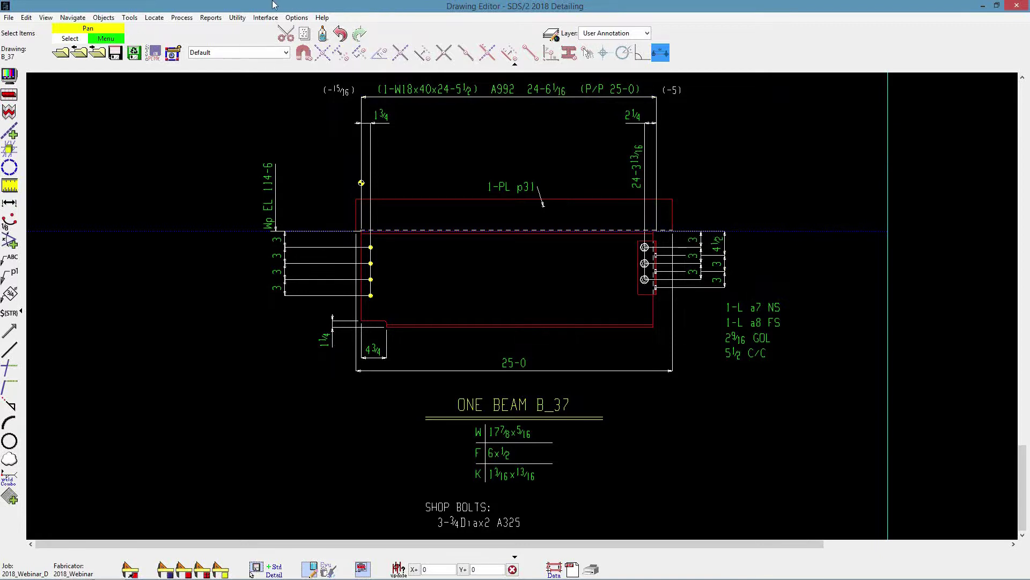
Review the fabricator's layer colour settings in Drawing Cosmetics and leave them without changes
left_click(297, 17)
mouse_move(314, 52)
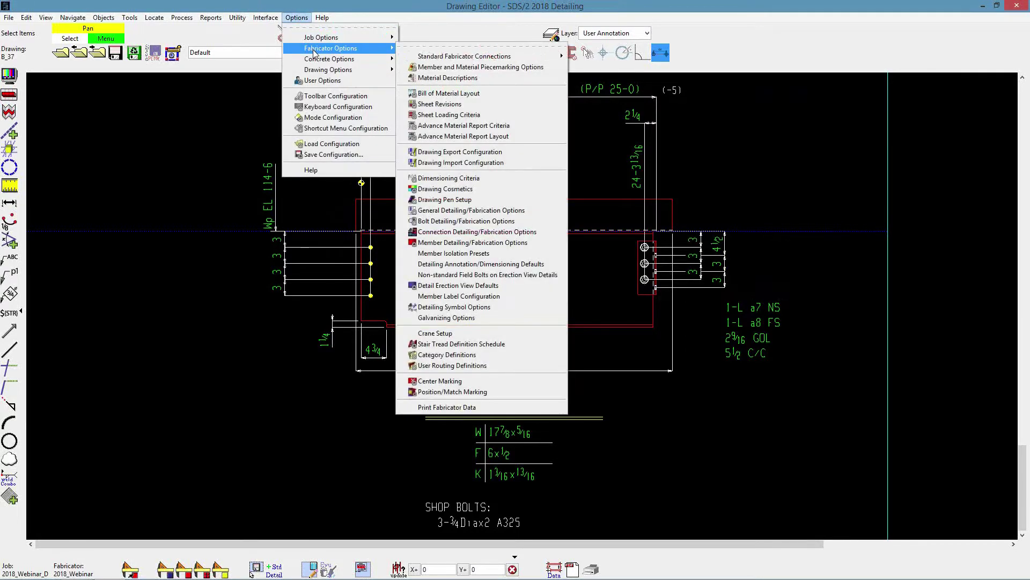
left_click(496, 190)
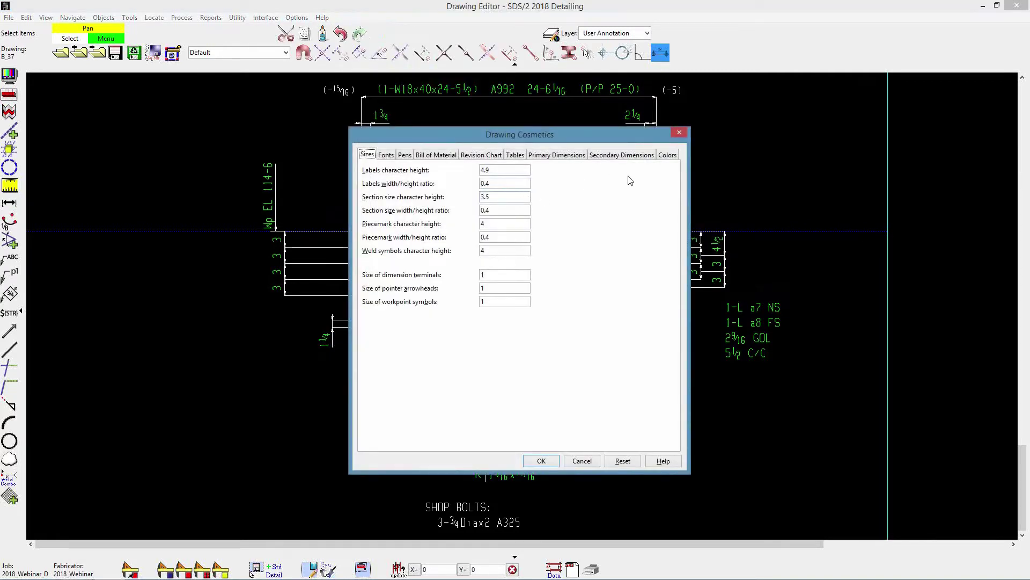
left_click(669, 157)
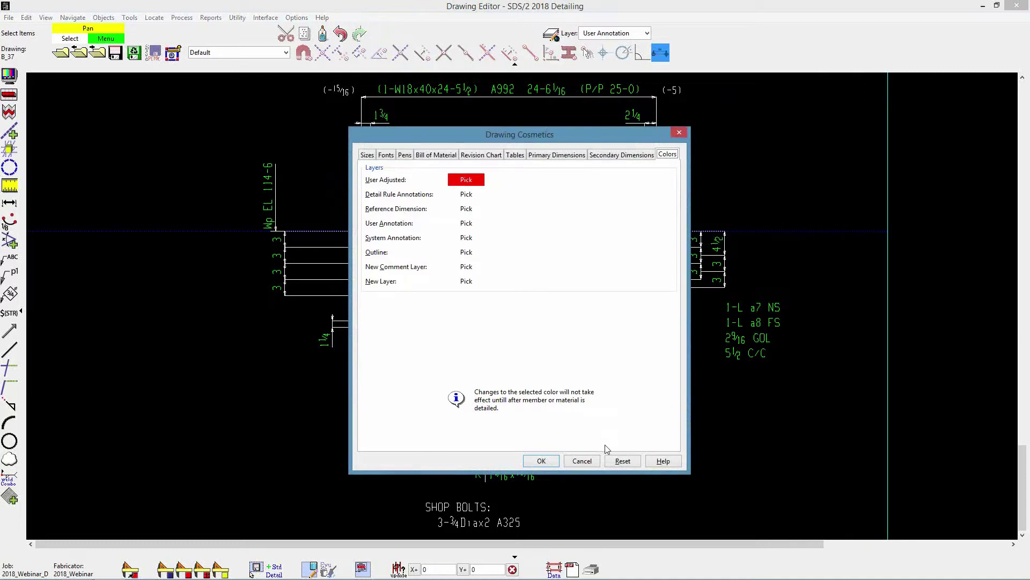
left_click(583, 462)
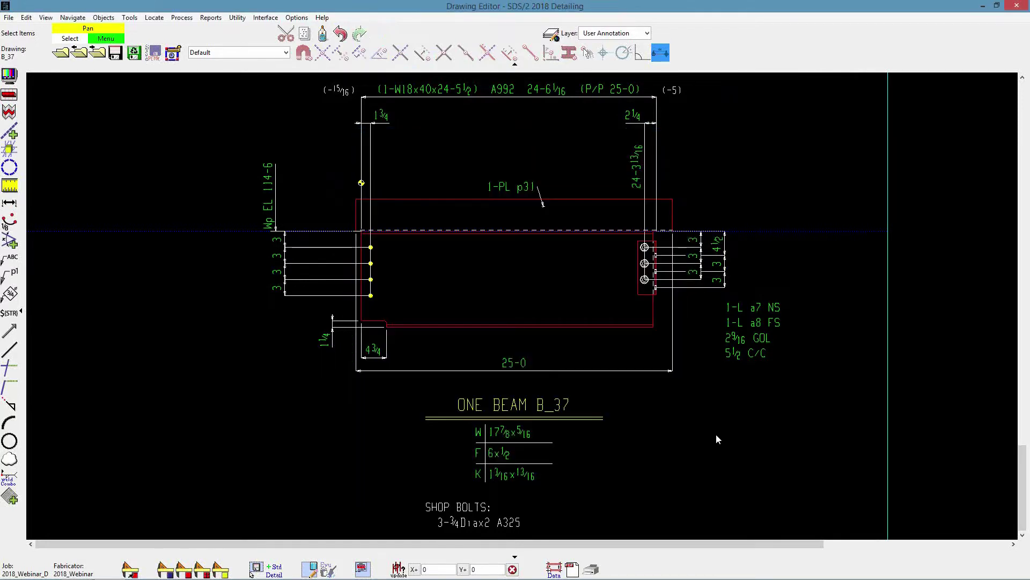
Set the User Annotation layer's colour to orange (255, 128, 0) in B_37's layer settings
scroll(601, 296, "down", 2)
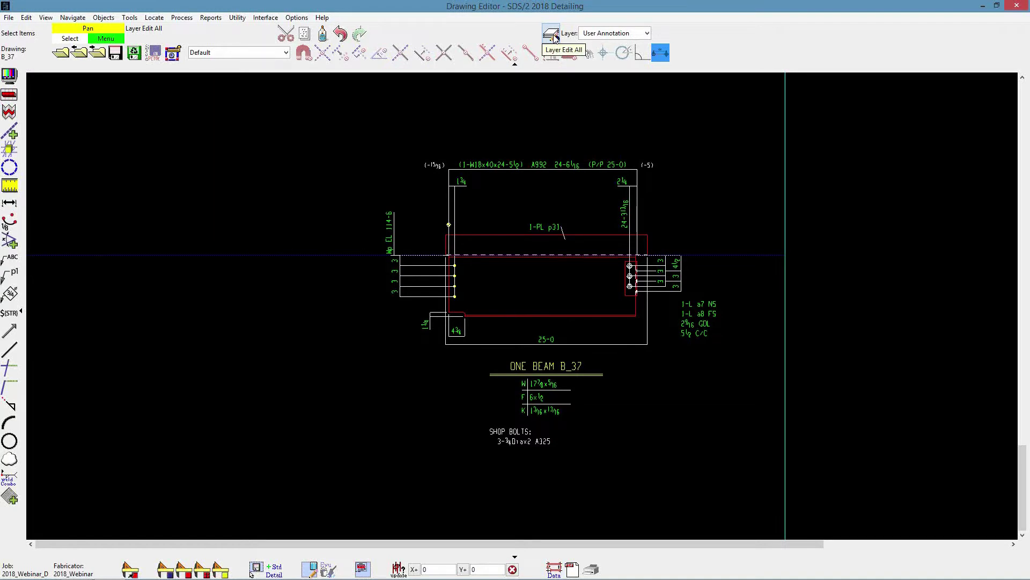
left_click(552, 36)
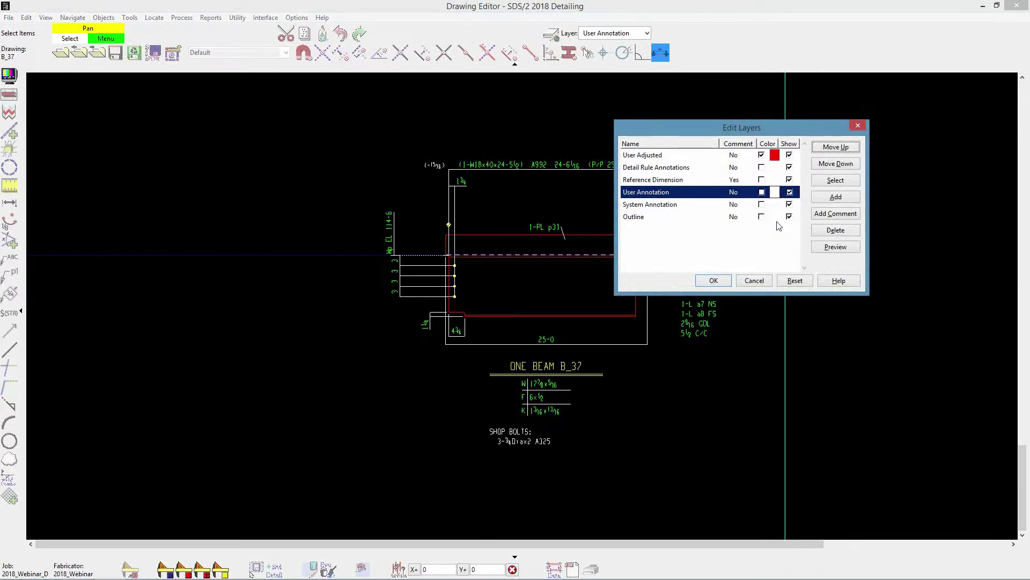
left_click(775, 193)
left_click(645, 203)
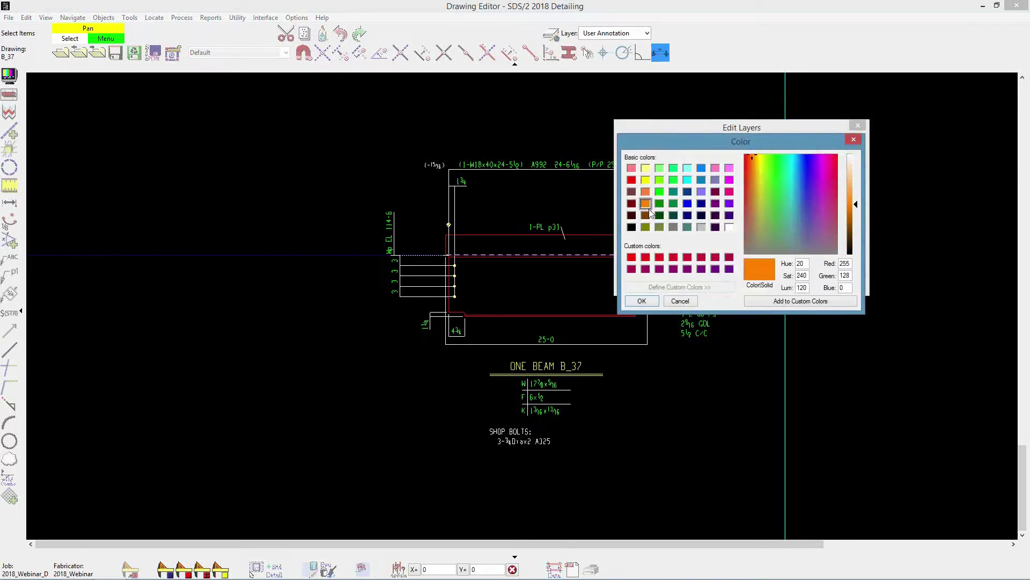
left_click(642, 301)
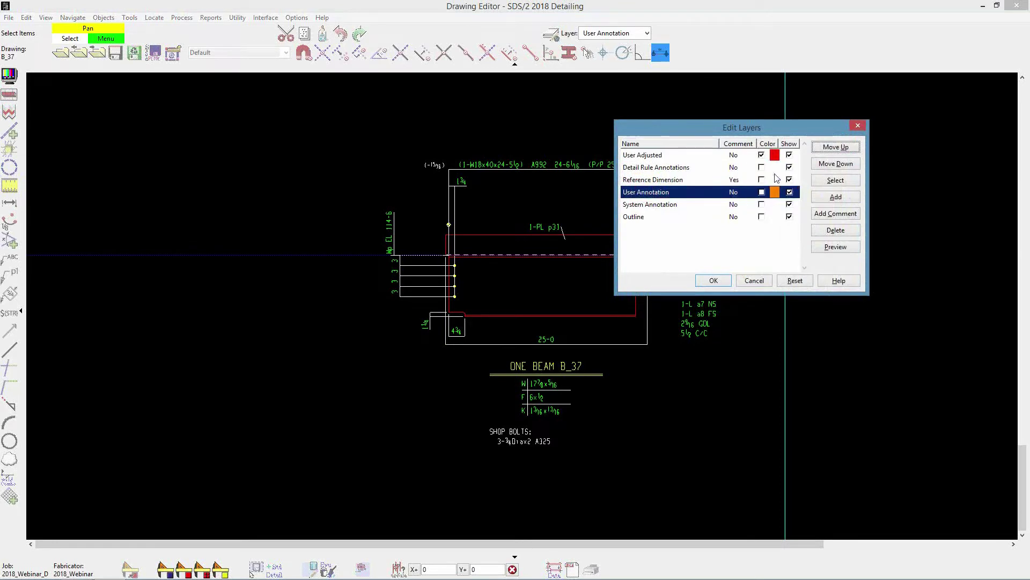
left_click(713, 281)
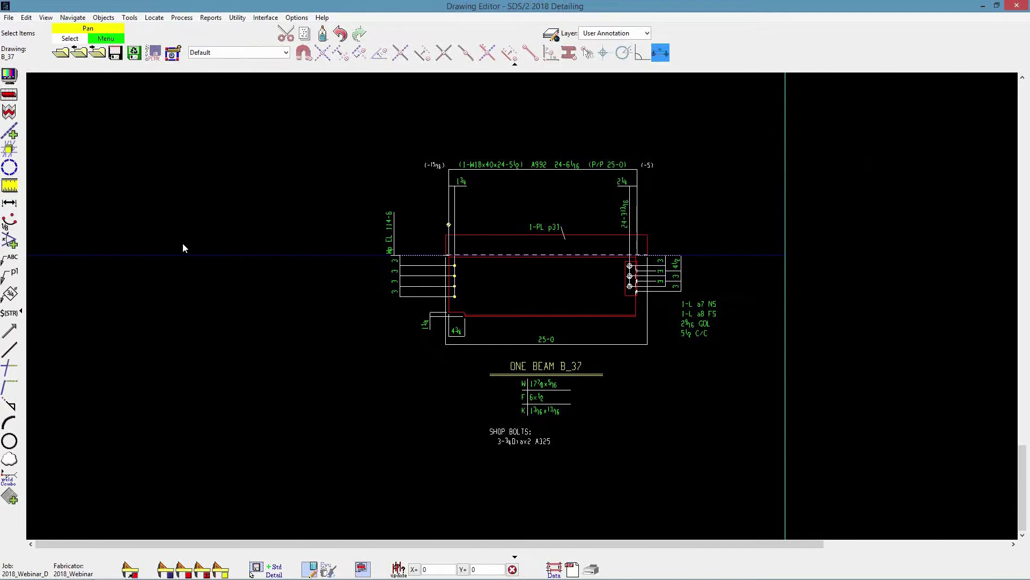
Add the label USER on the User Annotation layer inside the beam's web in the B_37 detail
left_click(182, 248)
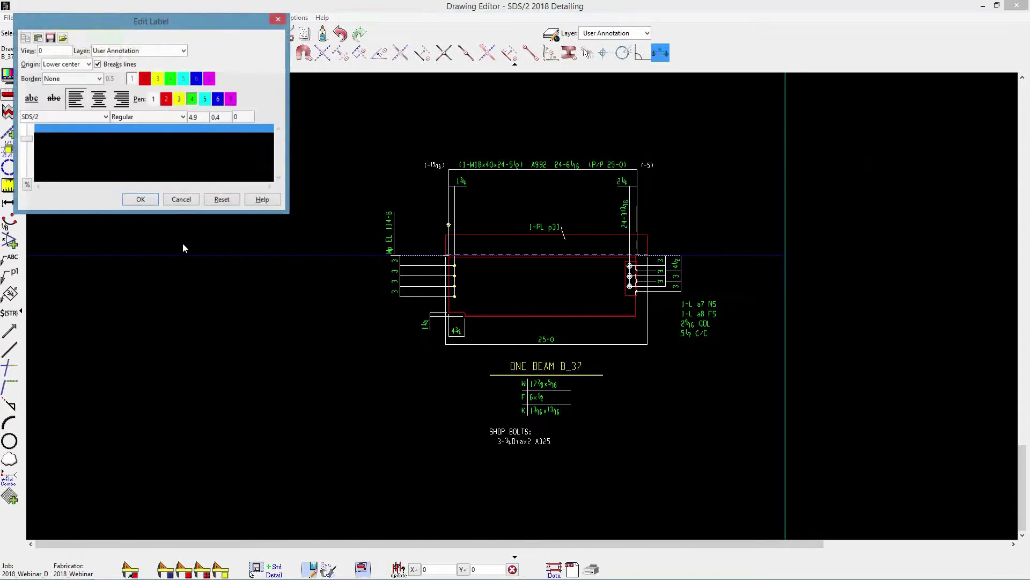
type("user")
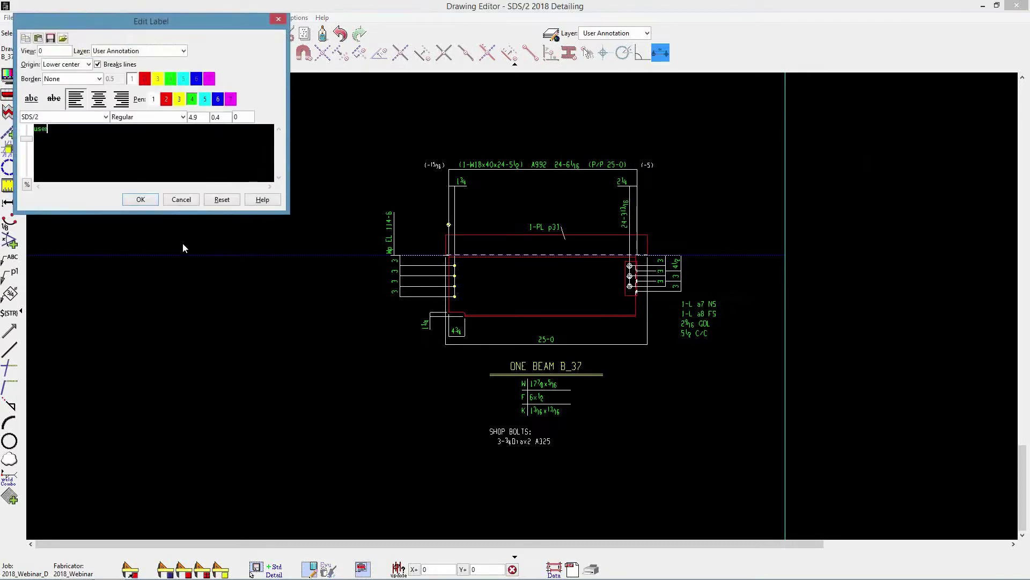
key("BackSpace")
key("BackSpace")
key("BackSpace")
key("BackSpace")
type("USER")
left_click(141, 199)
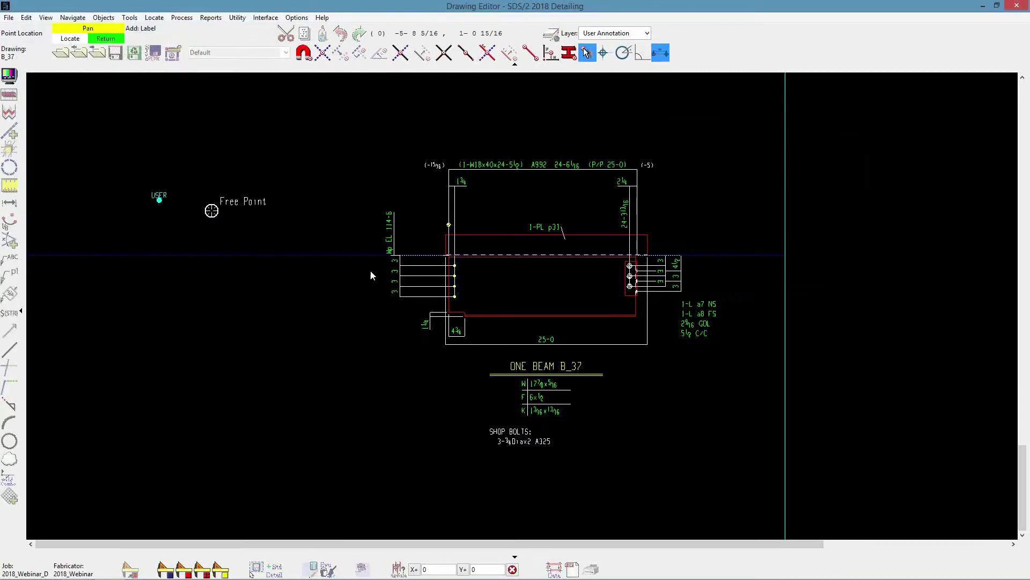
scroll(558, 304, "up", 1)
scroll(556, 302, "up", 1)
left_click(522, 273)
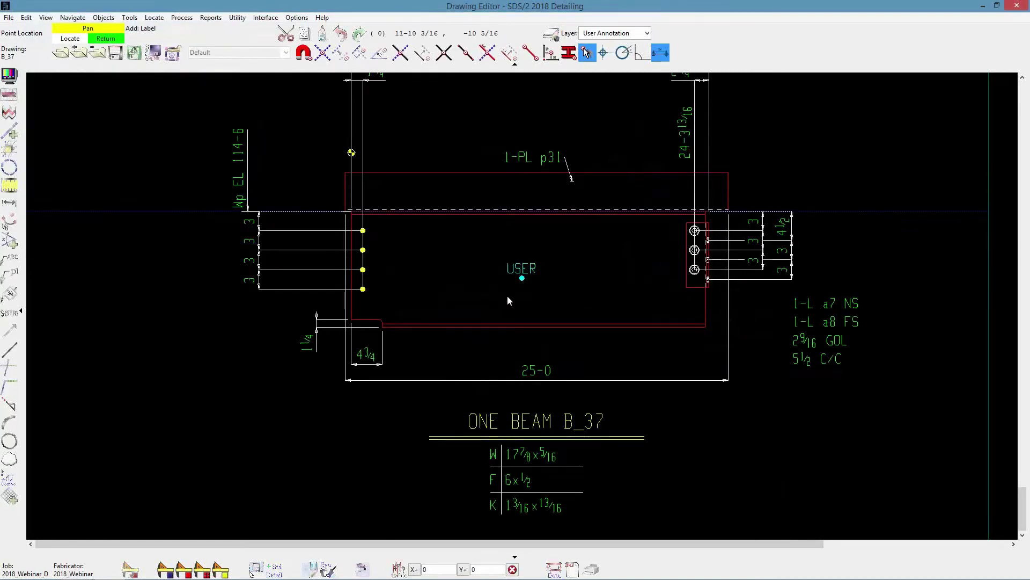
right_click(451, 301)
middle_click(538, 293)
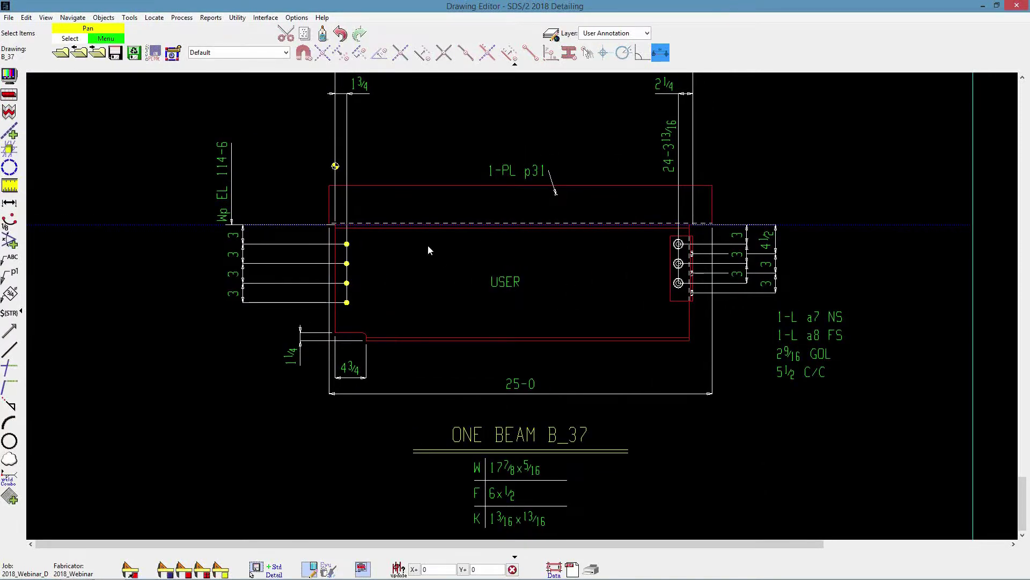
Enable the colour display for the User Annotation layer in B_37's layer settings
scroll(428, 244, "down", 1)
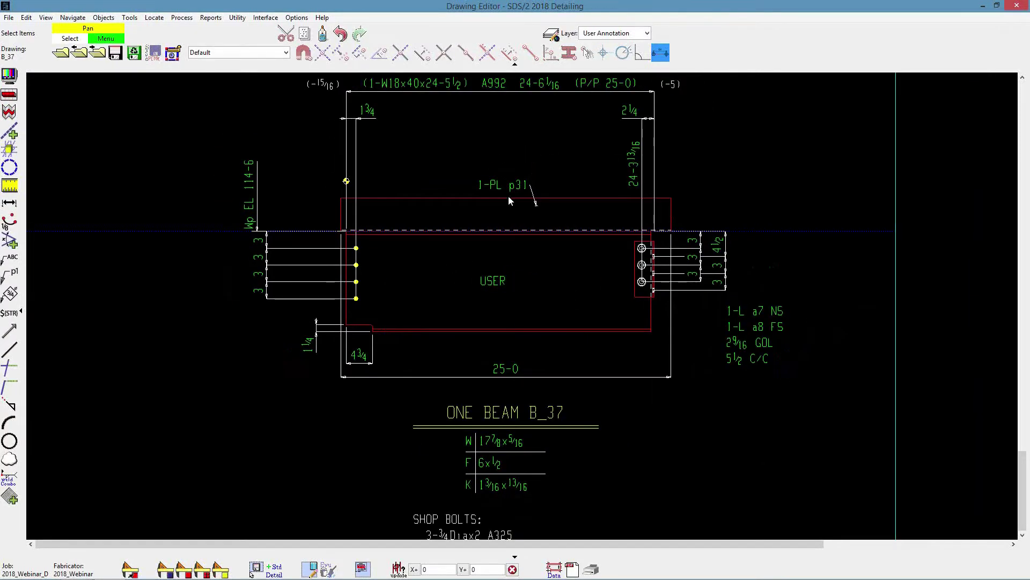
left_click(552, 35)
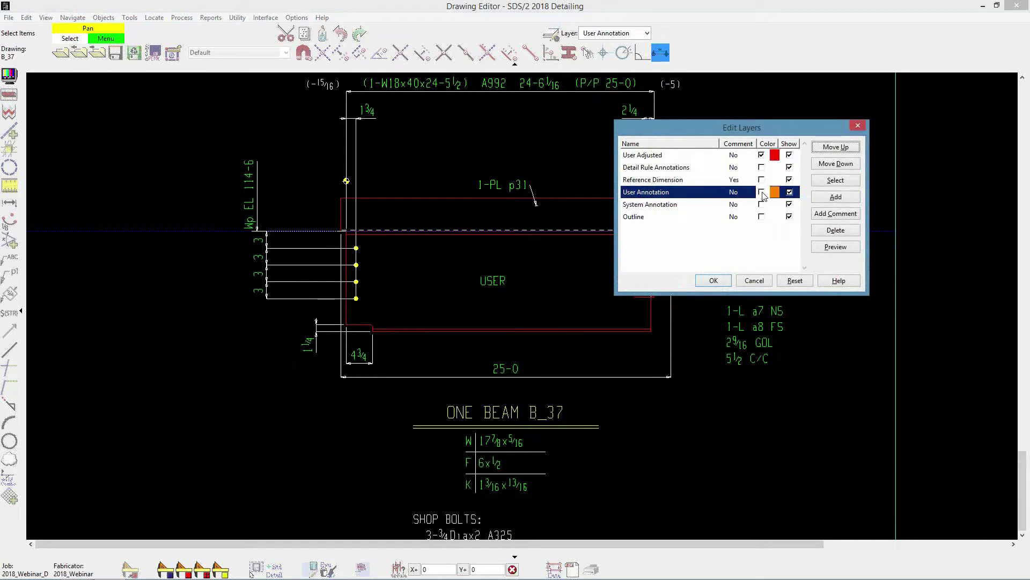
left_click(762, 192)
left_click(715, 280)
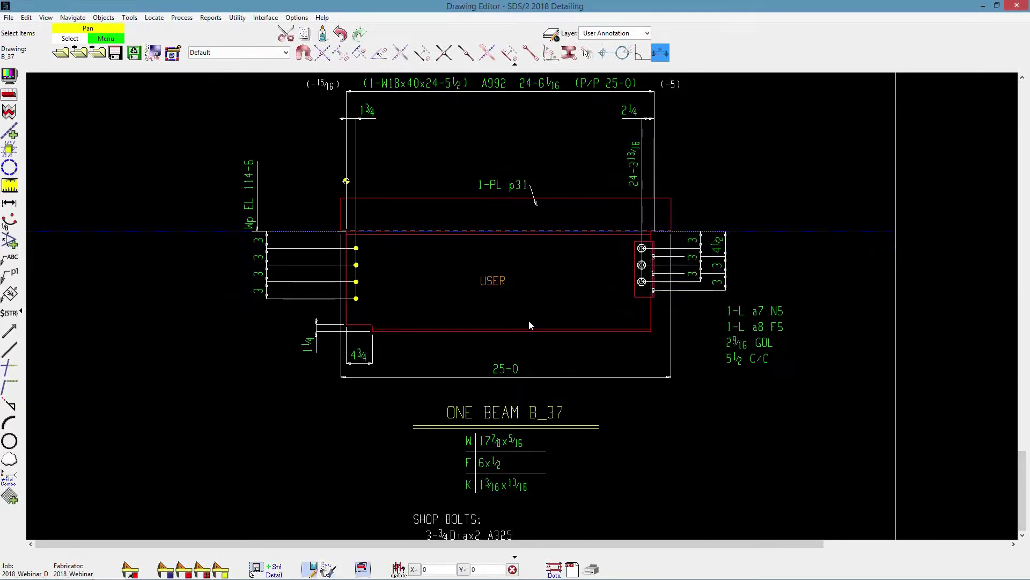
Examine the USER label's colour on the drawing and review the colour settings of B_37's layers
scroll(487, 306, "up", 3)
scroll(488, 306, "down", 1)
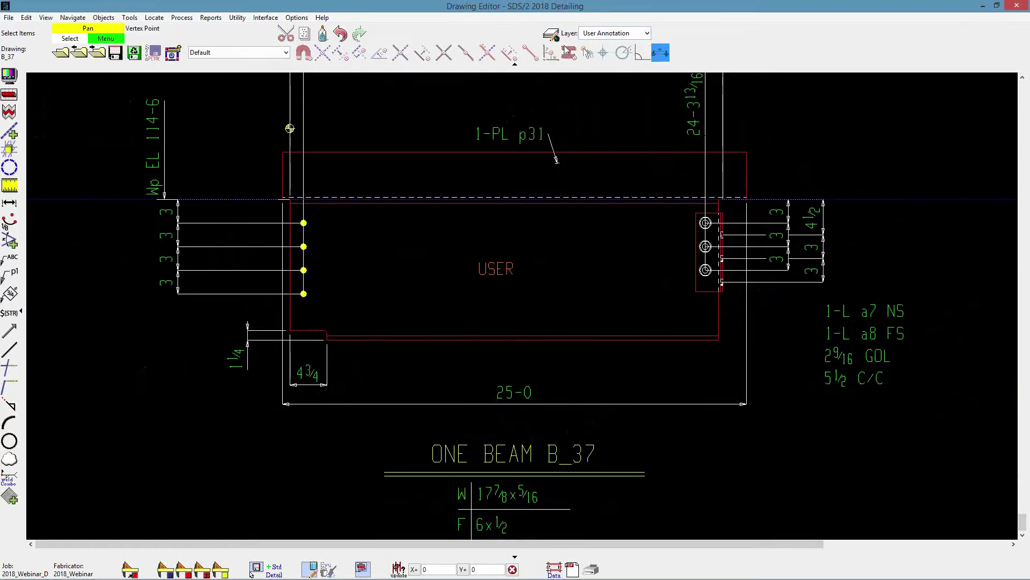
left_click(552, 37)
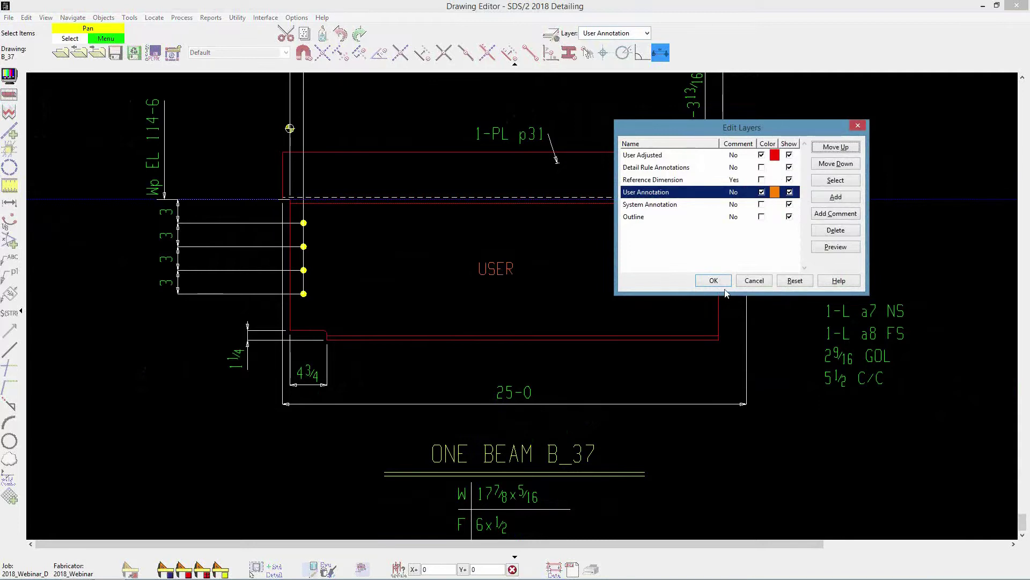
left_click(755, 281)
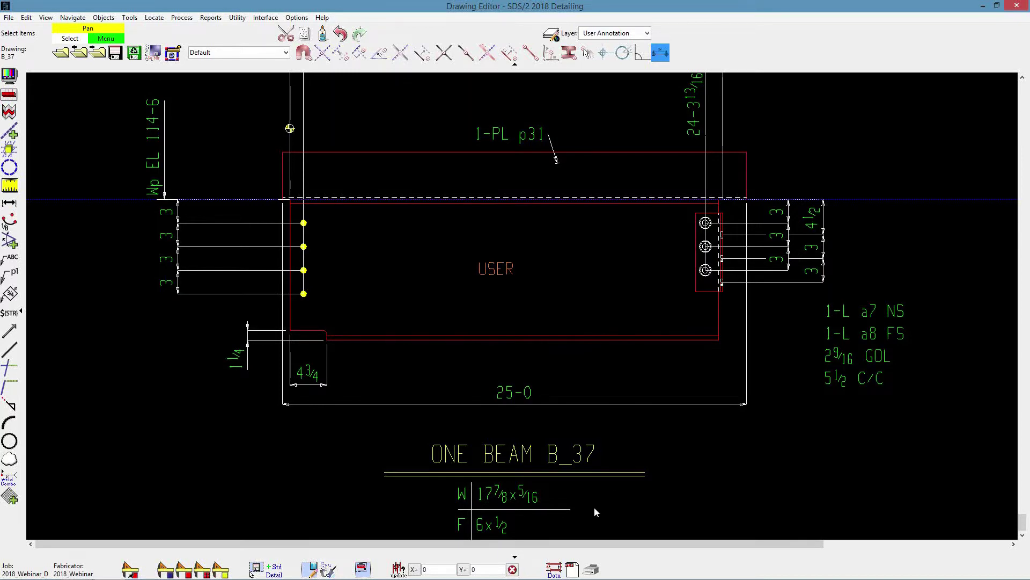
scroll(588, 510, "up", 2)
scroll(578, 523, "down", 3)
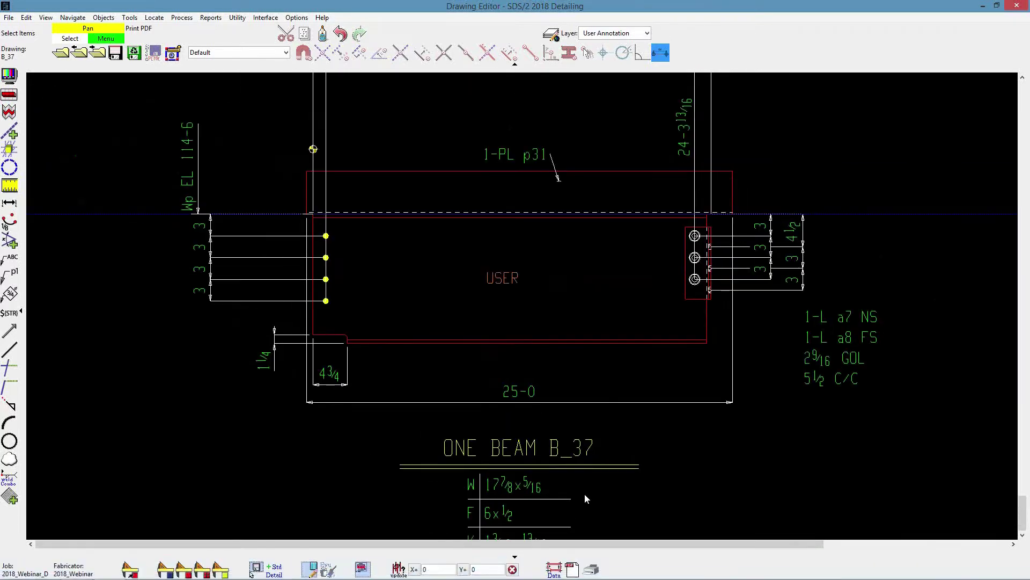
scroll(585, 493, "down", 2)
scroll(530, 392, "down", 1)
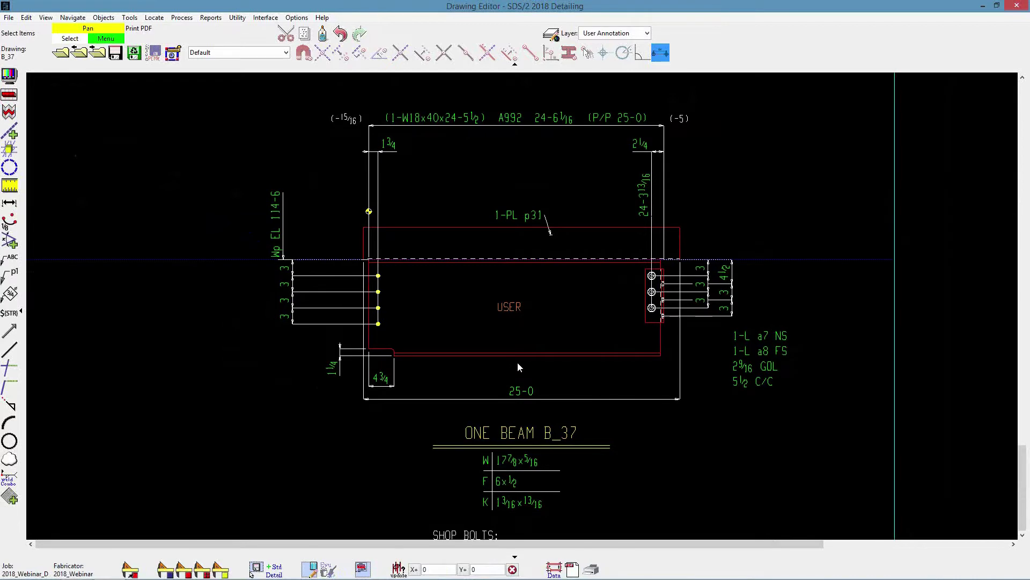
Review the user options for showing layer colours in the Drawing Editor and on PDFs, leaving them without changes
left_click(301, 18)
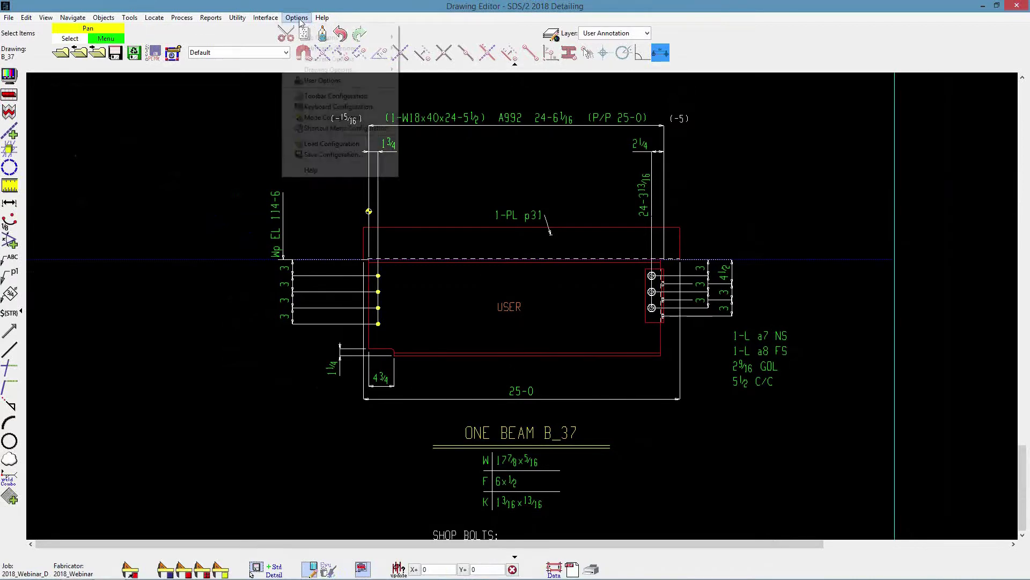
left_click(328, 81)
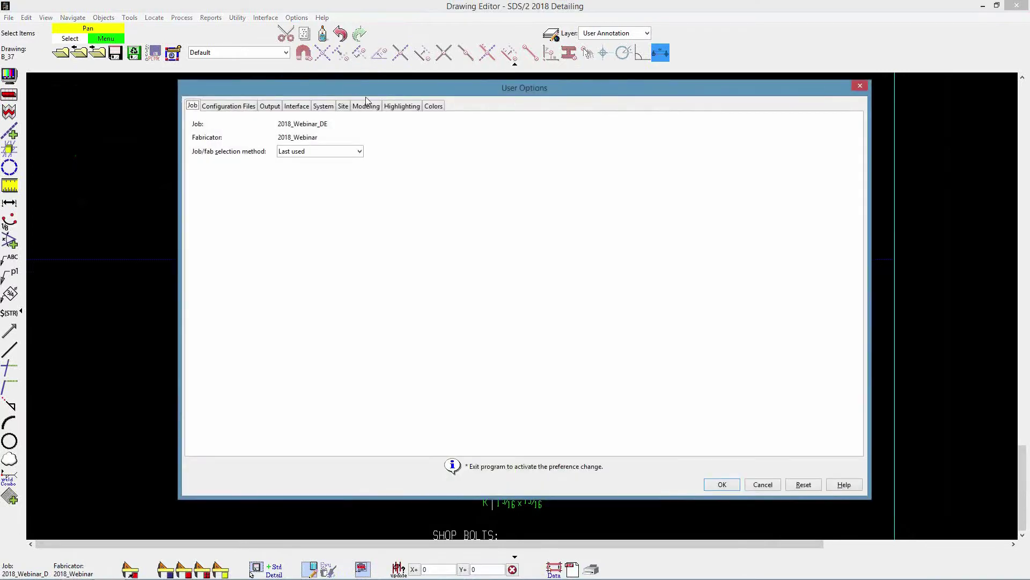
left_click(402, 106)
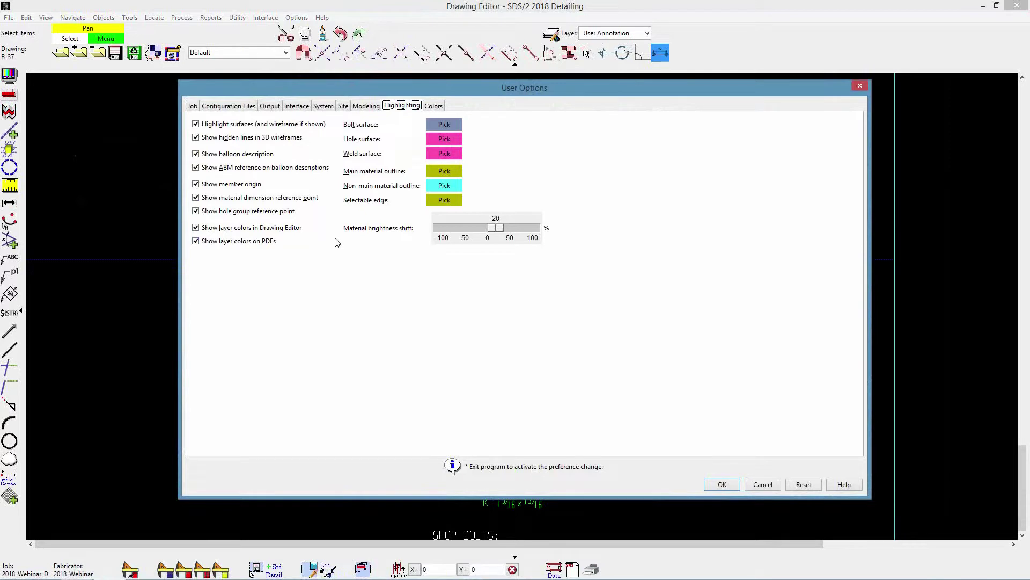
left_click(763, 484)
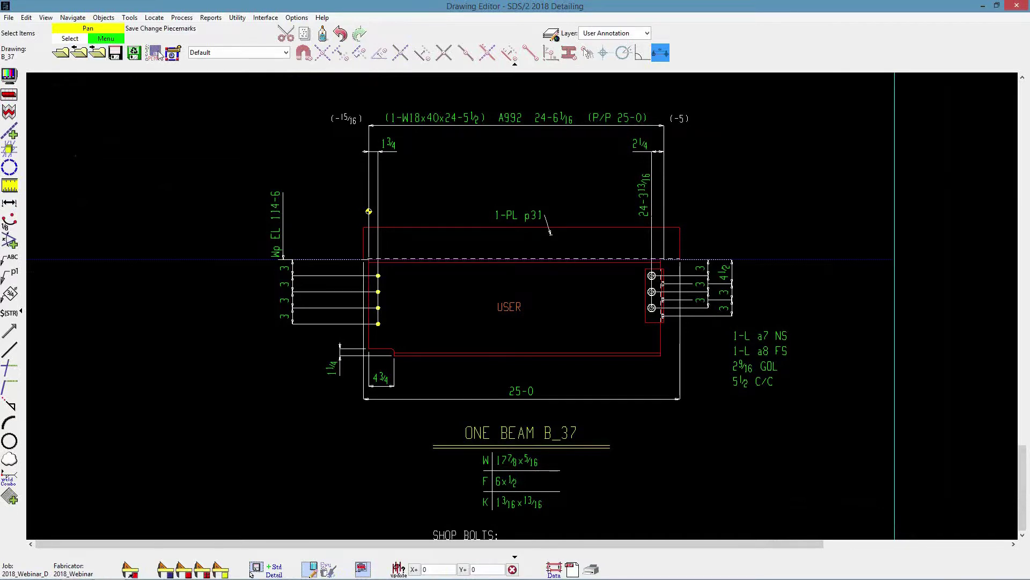
Leave beam B_37 and open the detail of beam B_38 at its sketched lines and circles
left_click(100, 54)
left_click(666, 458)
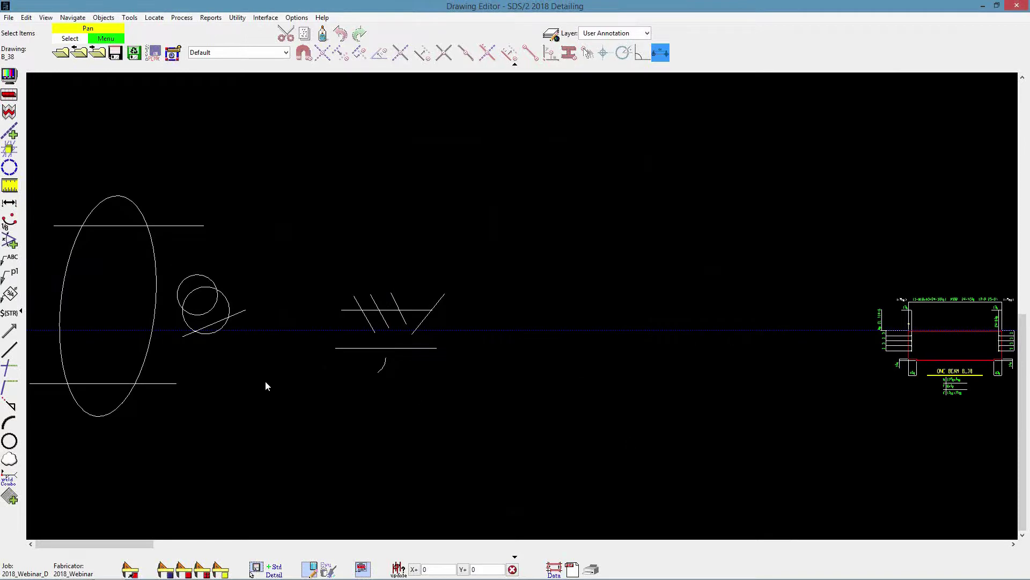
scroll(324, 334, "up", 2)
middle_click(832, 328)
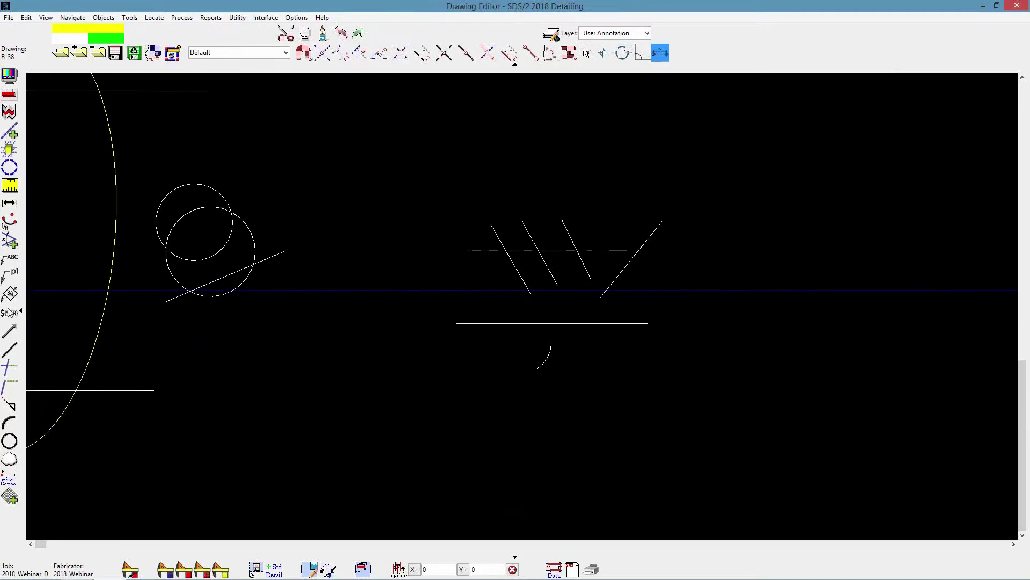
Trim away the portion of the large ellipse above the upper horizontal line
scroll(607, 308, "up", 1)
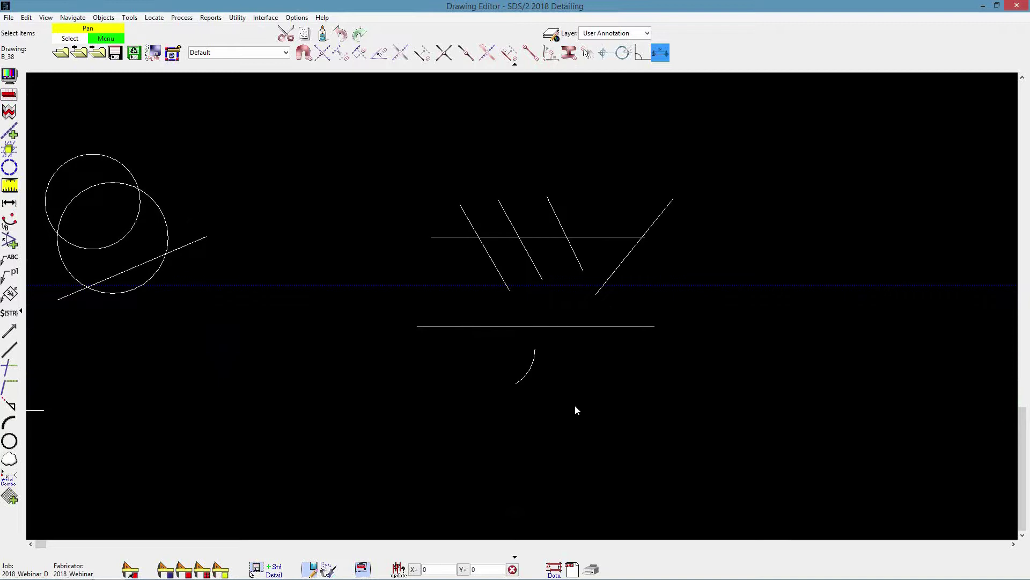
mouse_move(378, 490)
middle_mouse_down()
mouse_move(364, 449)
mouse_move(646, 445)
middle_mouse_up()
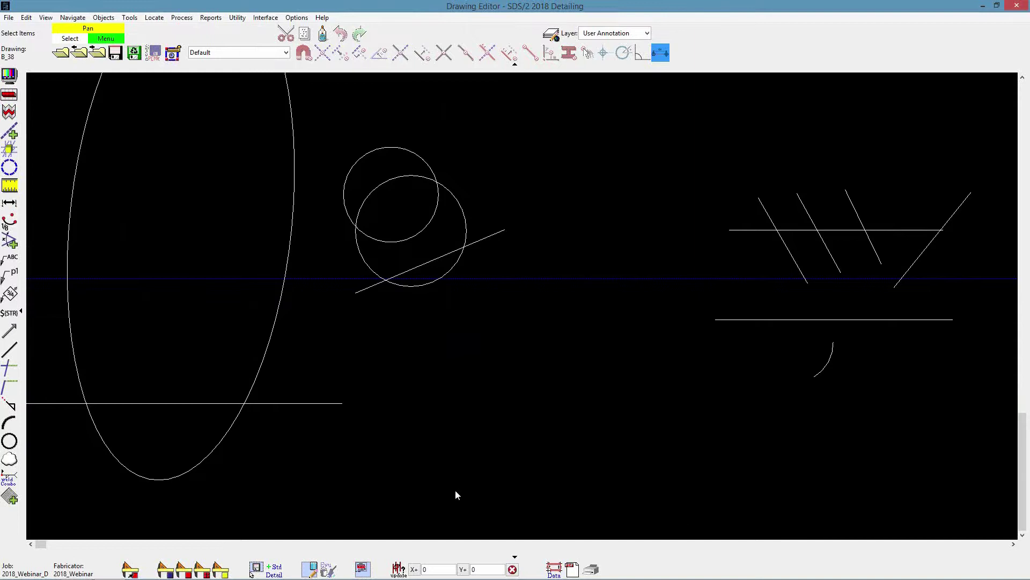
scroll(289, 328, "up", 2)
middle_click_drag(202, 137, 271, 189)
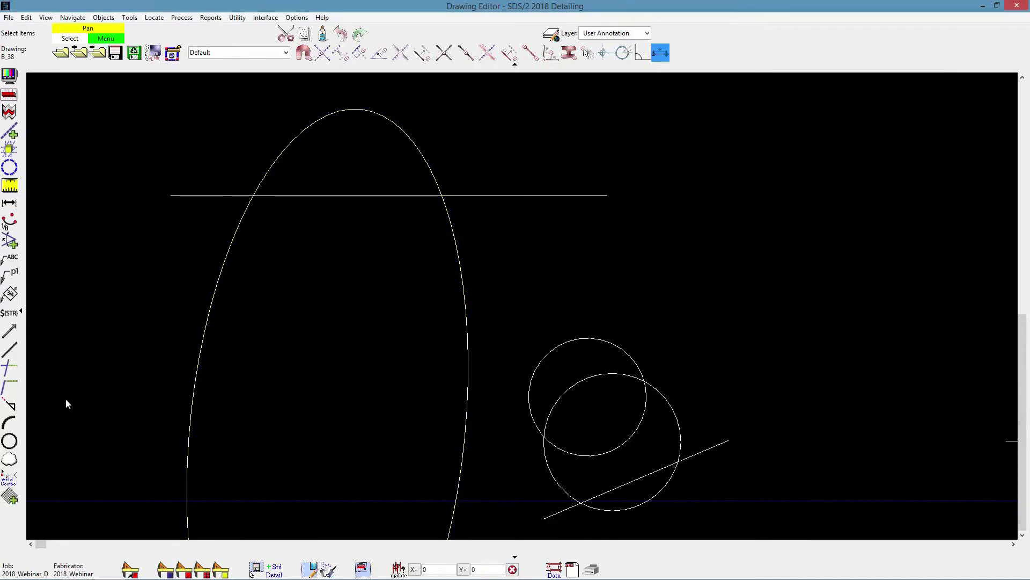
left_click(9, 370)
left_click_drag(489, 145, 404, 228)
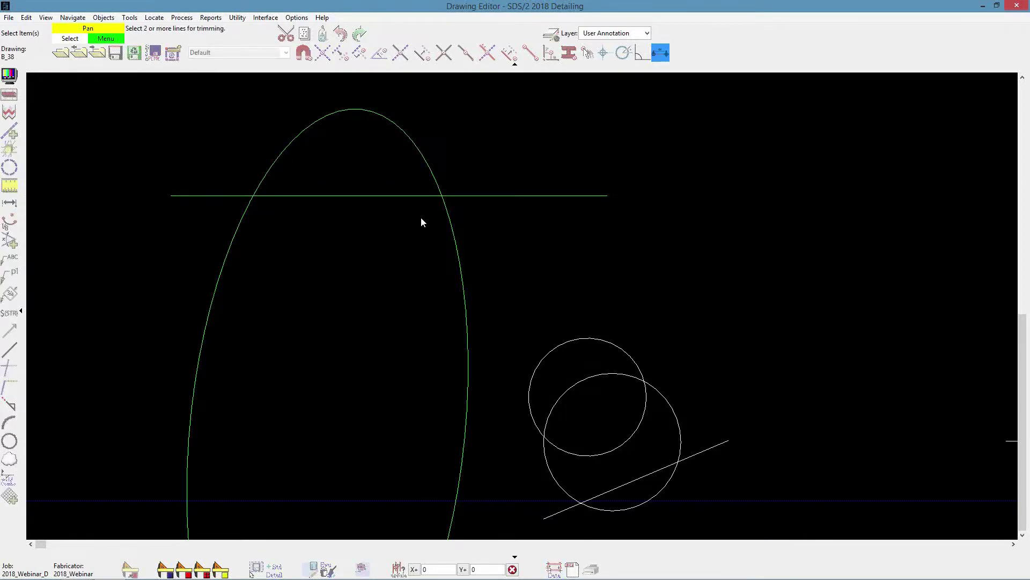
right_click(407, 225)
left_click(423, 246)
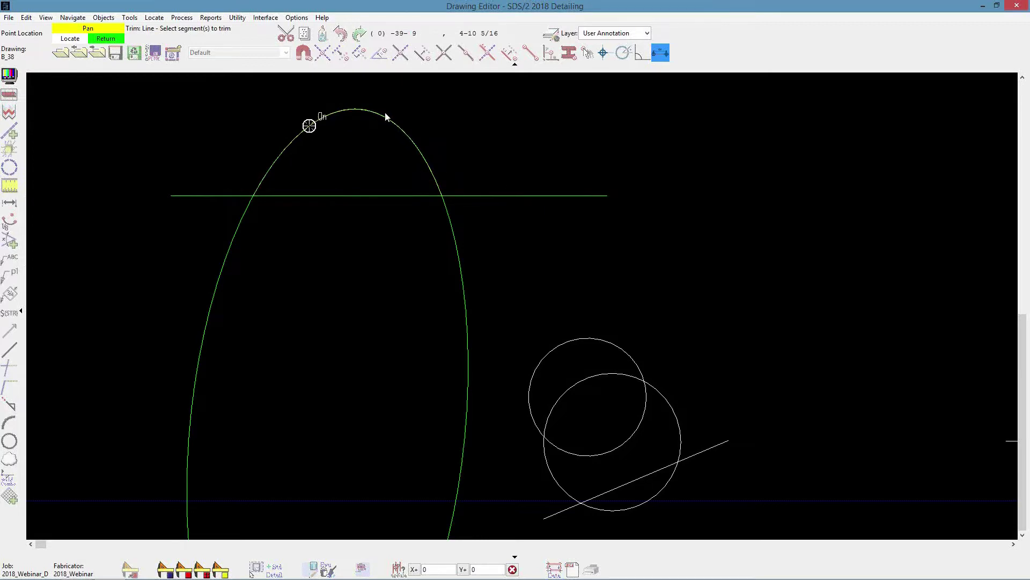
left_click(353, 110)
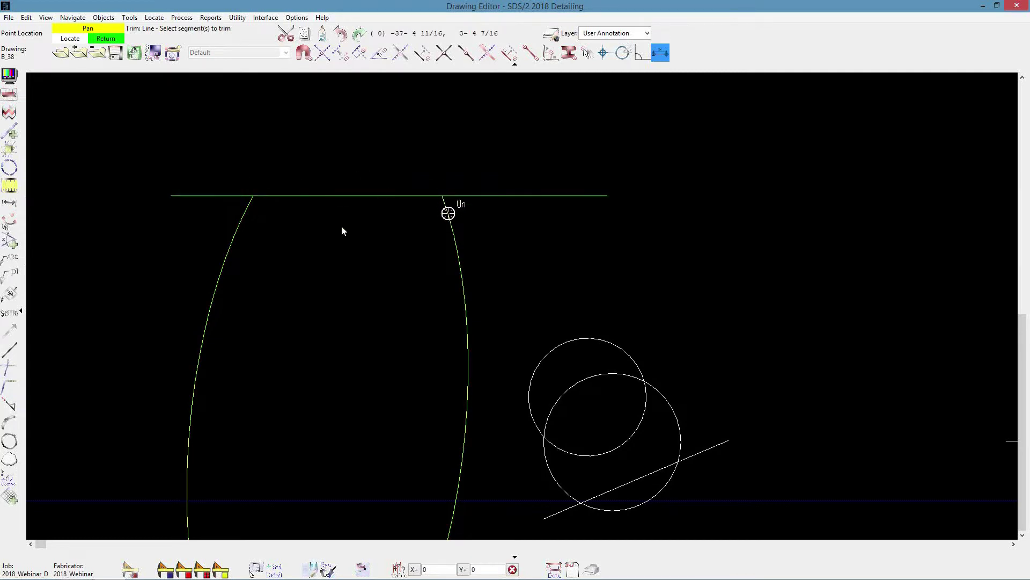
right_click(360, 222)
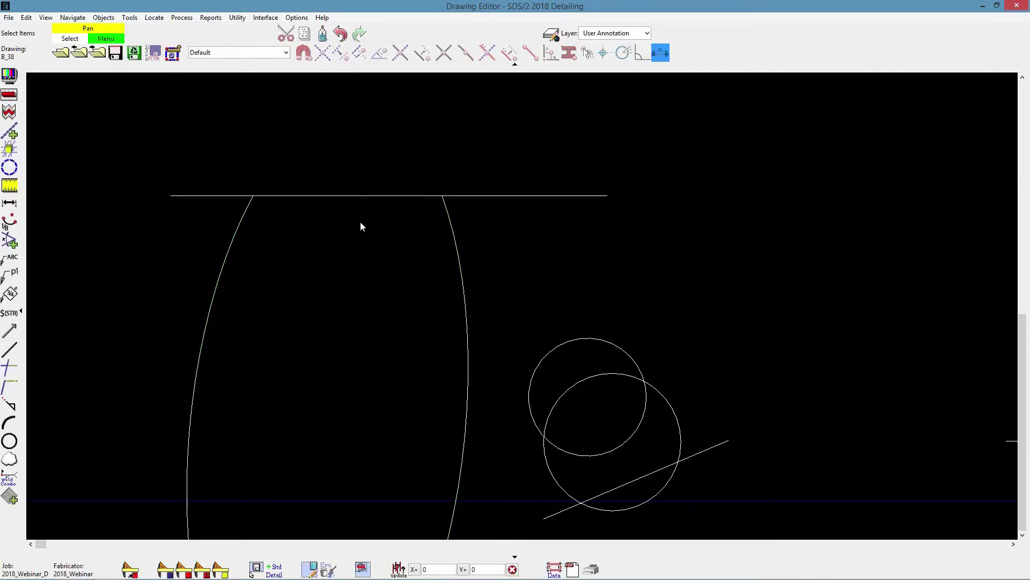
Review the arc properties of the trimmed ellipse, leaving them without changes
scroll(382, 208, "down", 4)
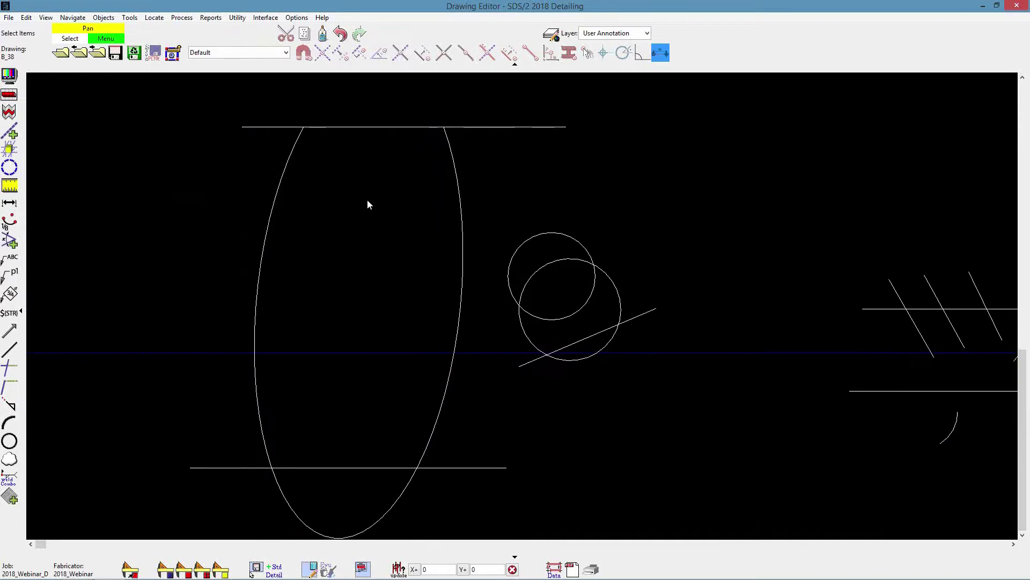
double_click(460, 203)
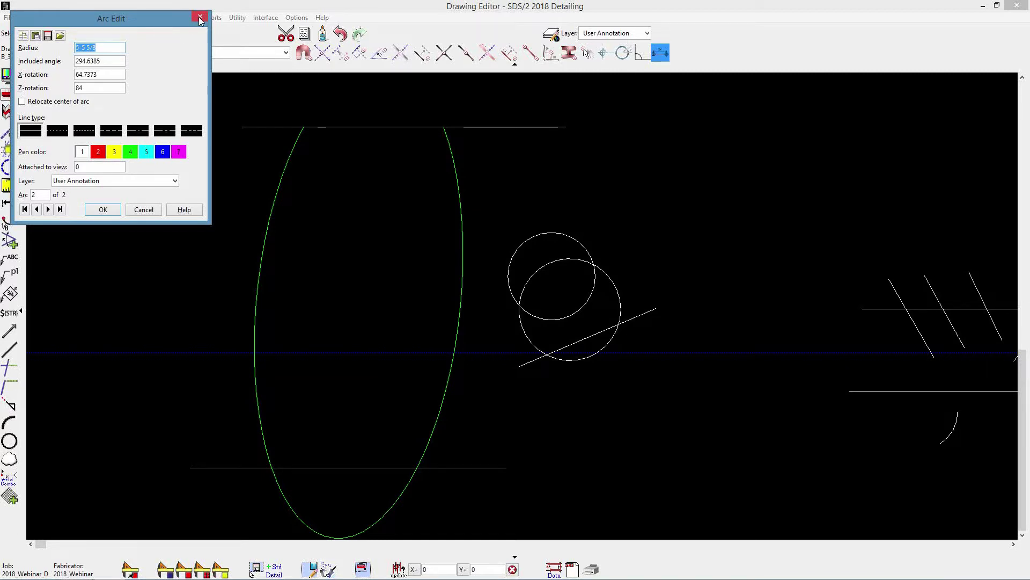
left_click(143, 209)
scroll(260, 258, "down", 1)
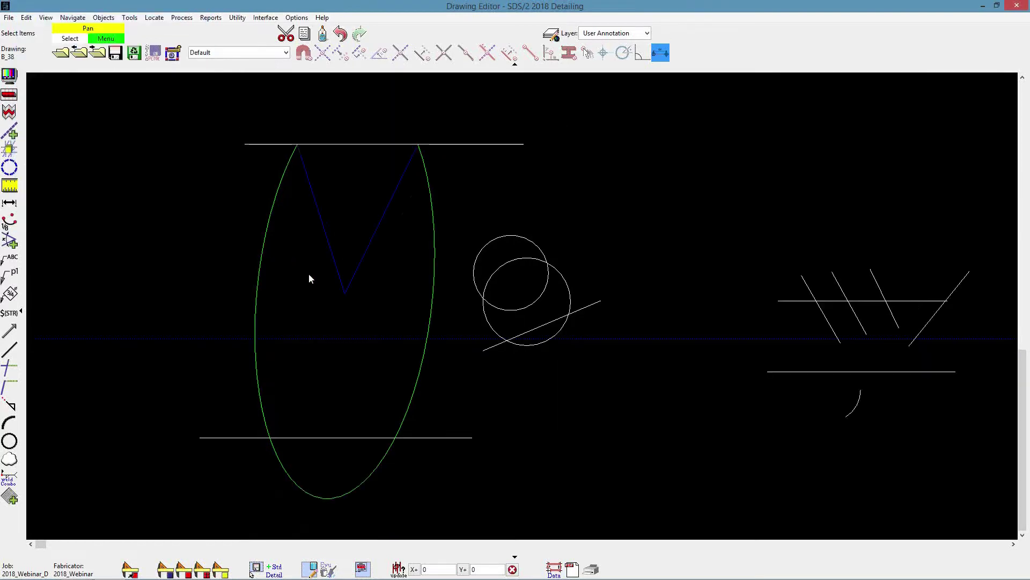
middle_click(375, 370)
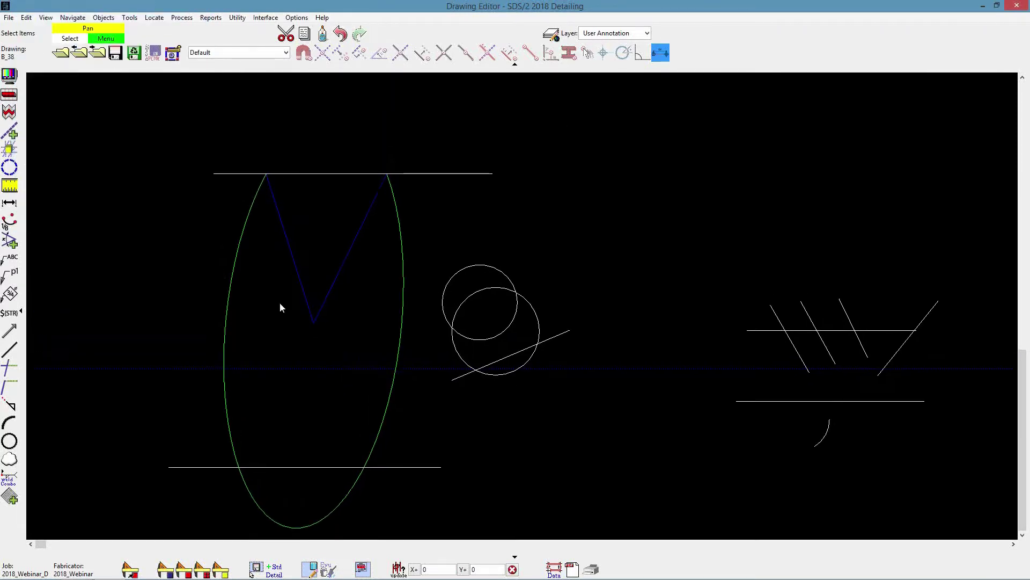
Trim both overhanging ends of the upper horizontal line back to the trimmed ellipse
left_click(9, 368)
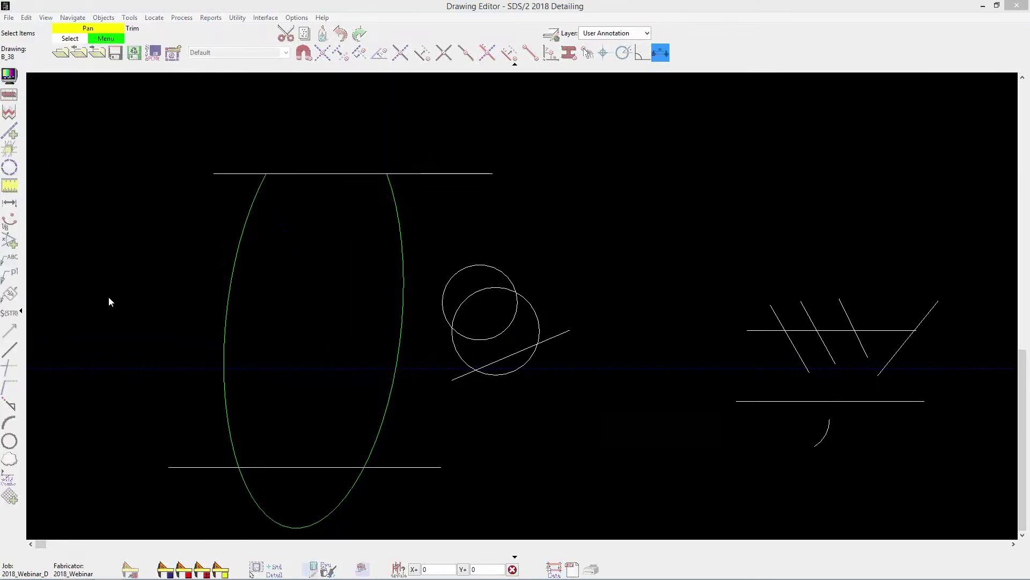
left_click(656, 446)
left_click(425, 173)
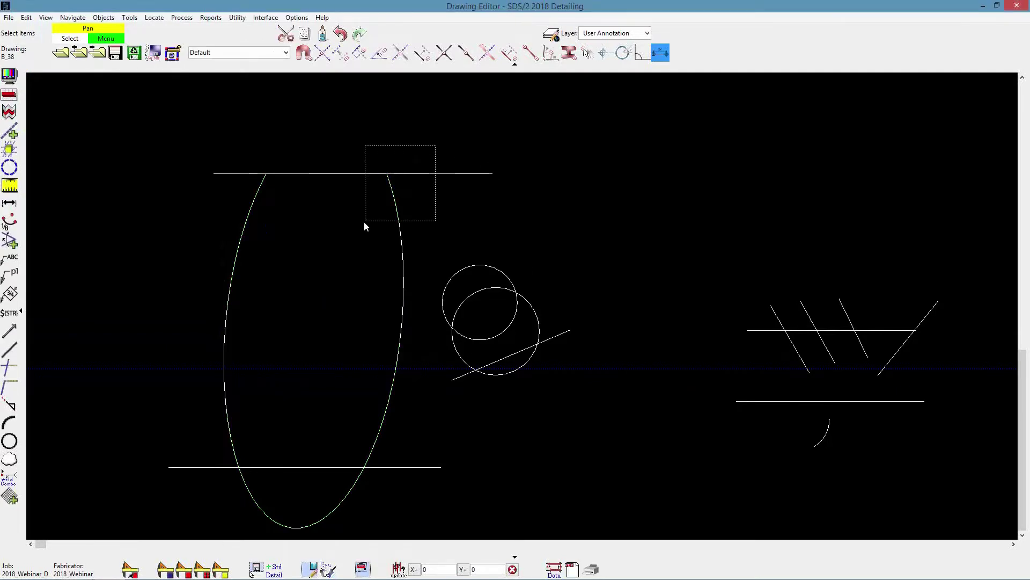
left_click(9, 386)
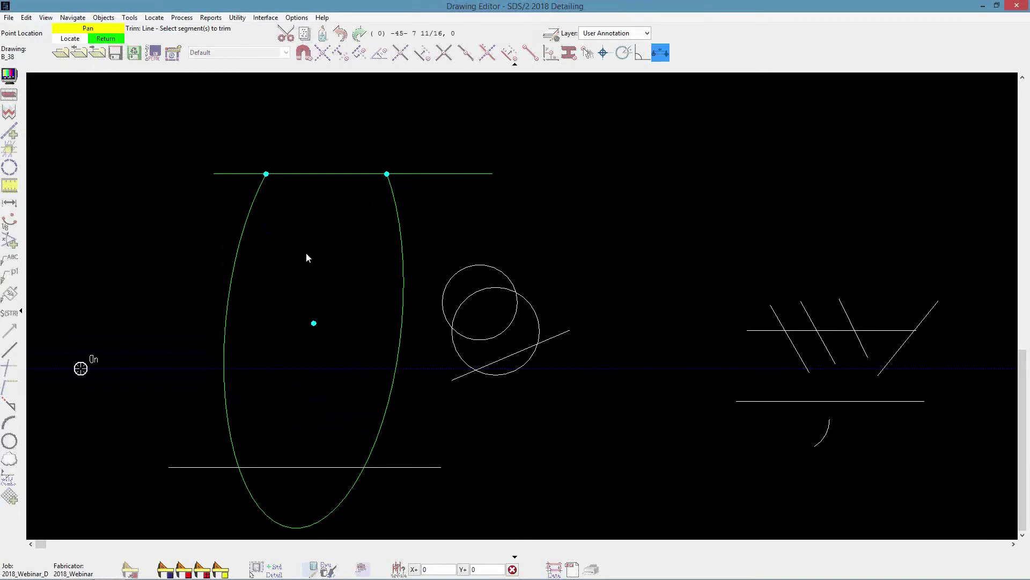
left_click(423, 173)
left_click(241, 173)
right_click(295, 263)
scroll(295, 263, "down", 2)
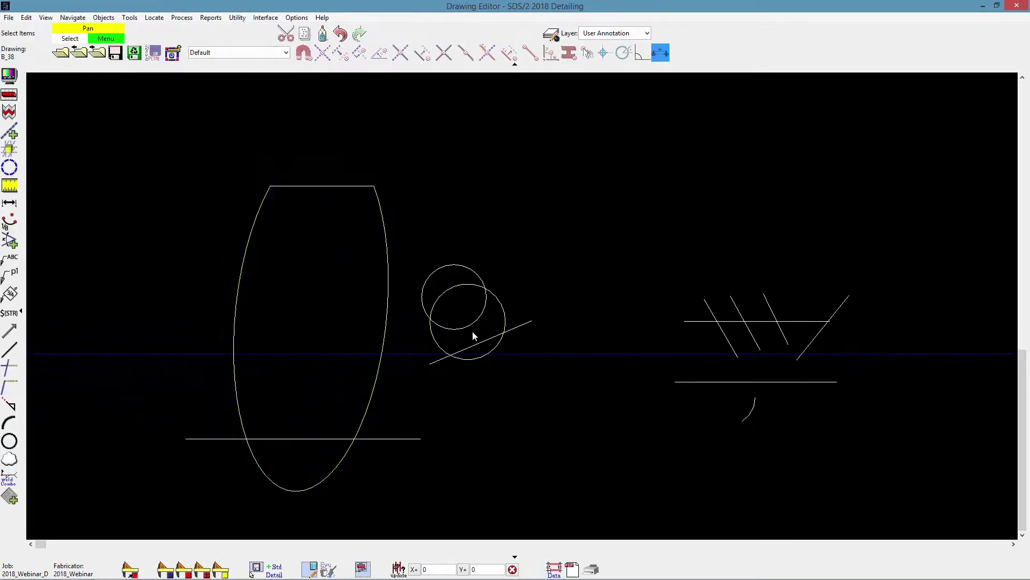
Trim away the part of the smaller circle inside the larger circle and check the remaining arc's properties
scroll(392, 298, "up", 5)
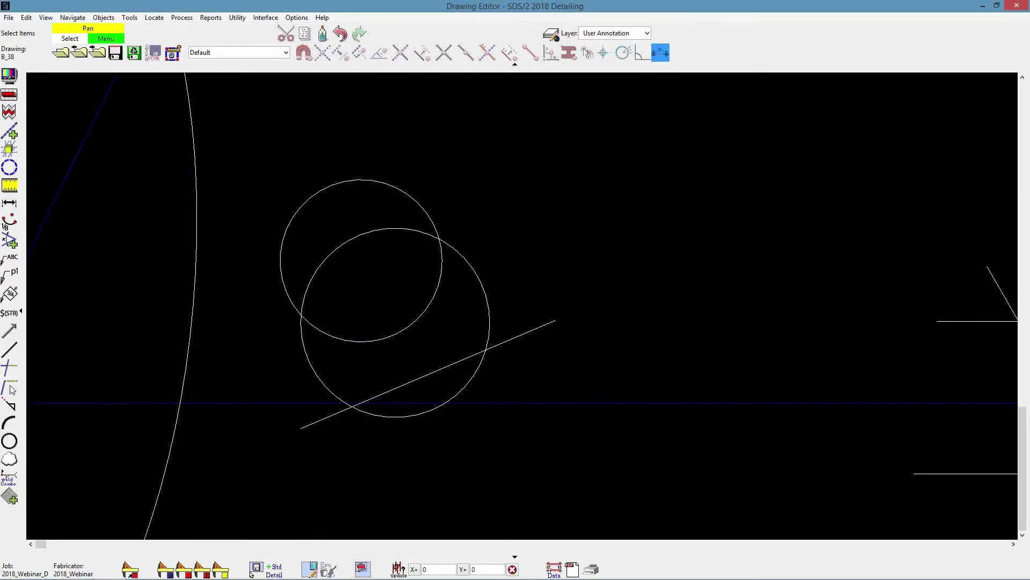
left_click_drag(469, 203, 409, 262)
left_click(9, 368)
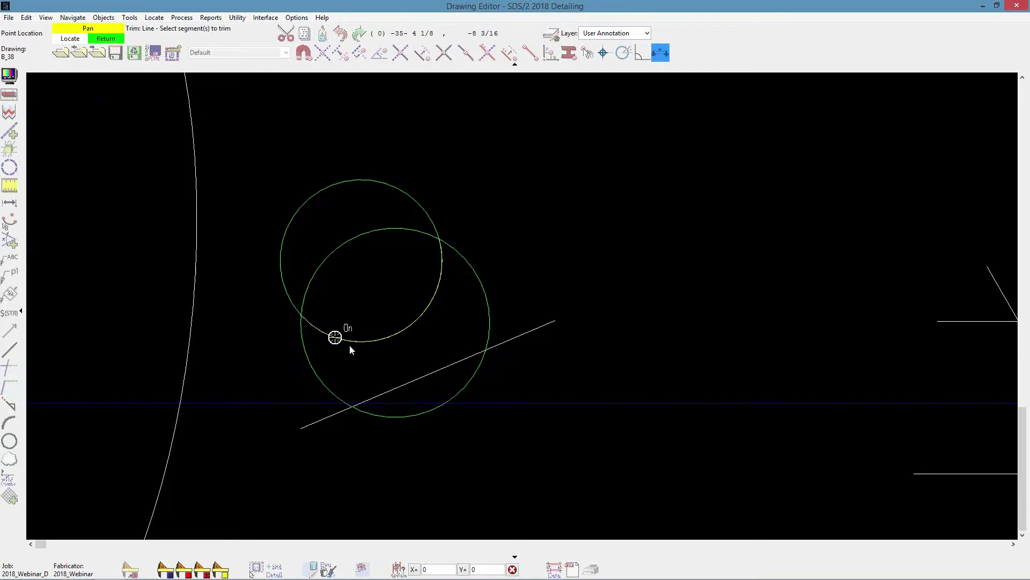
left_click(408, 324)
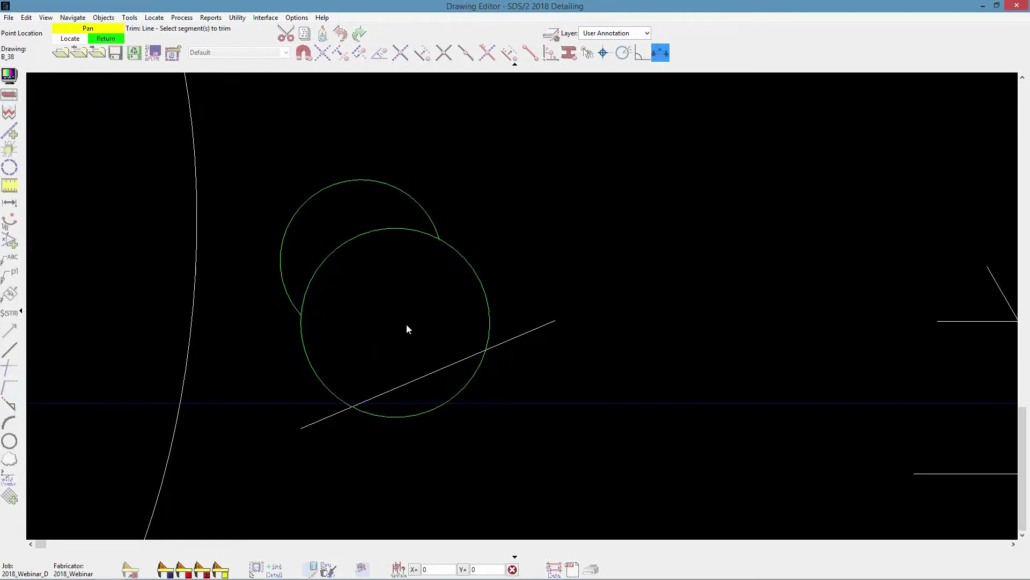
right_click(413, 285)
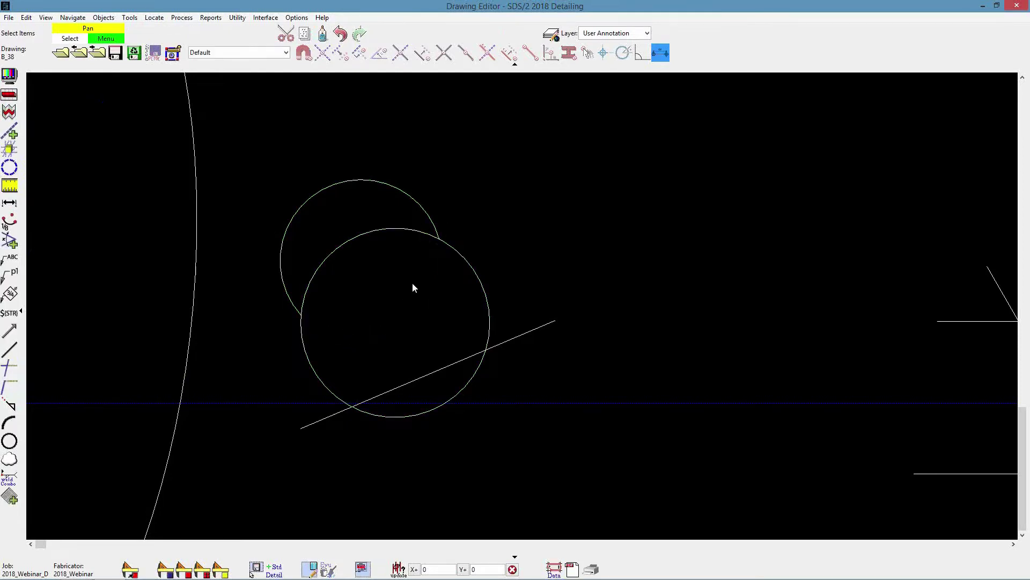
double_click(421, 212)
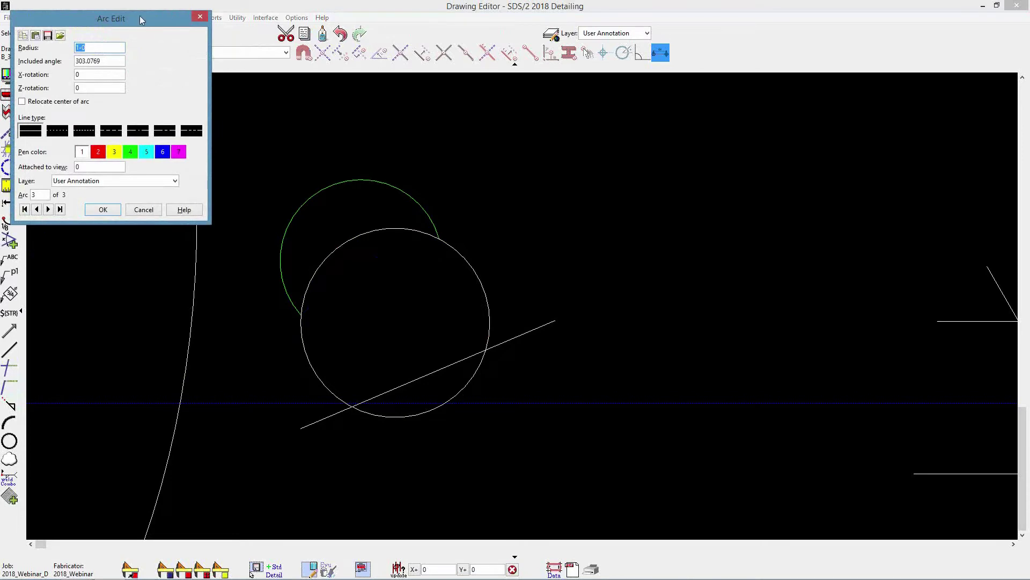
left_click(144, 210)
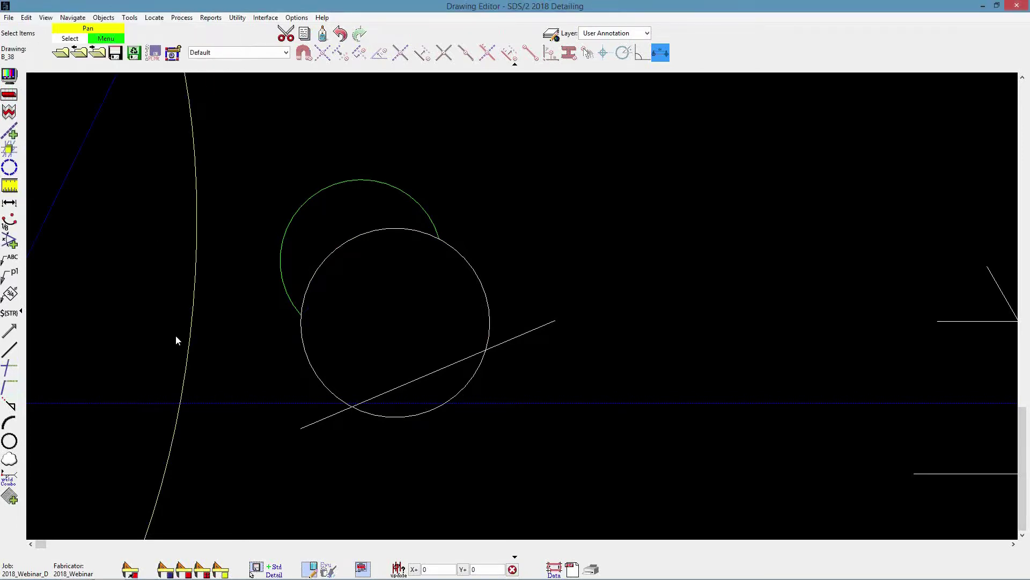
Trim the larger circle and the sloping line to their intersections, leaving a closed shape, and check the arc's properties
left_click(9, 369)
left_click(654, 446)
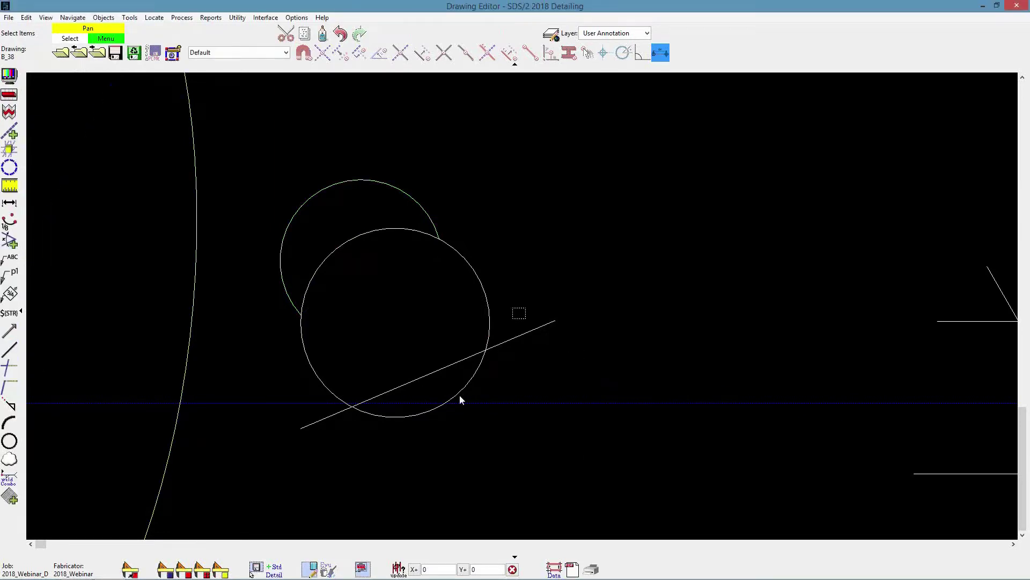
left_click(9, 369)
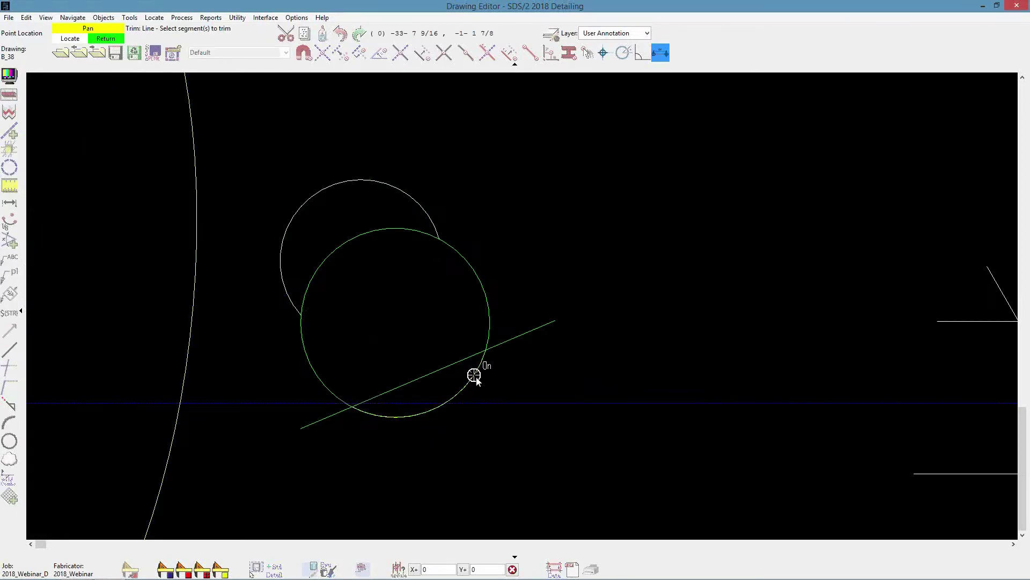
left_click(474, 375)
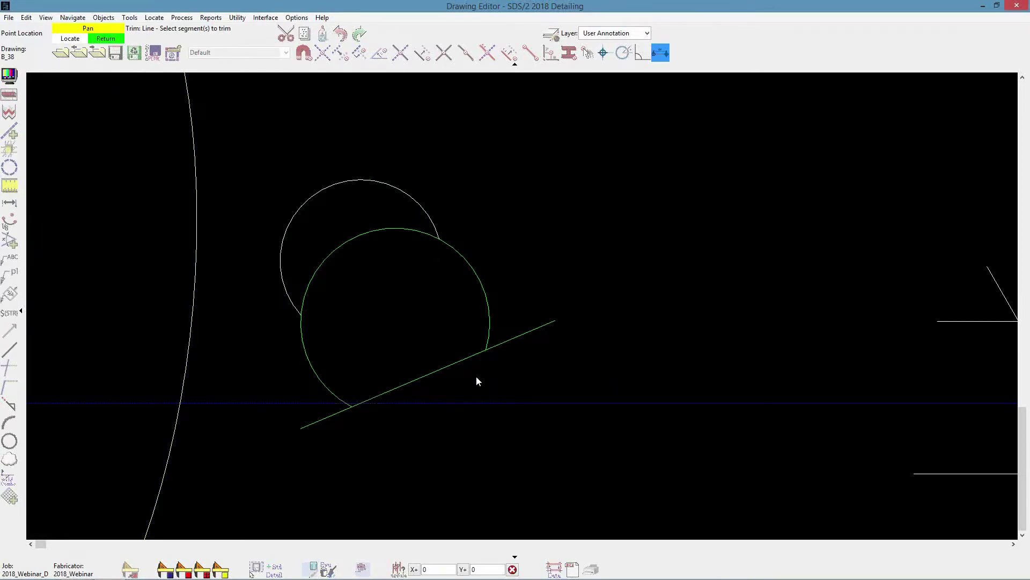
left_click(510, 339)
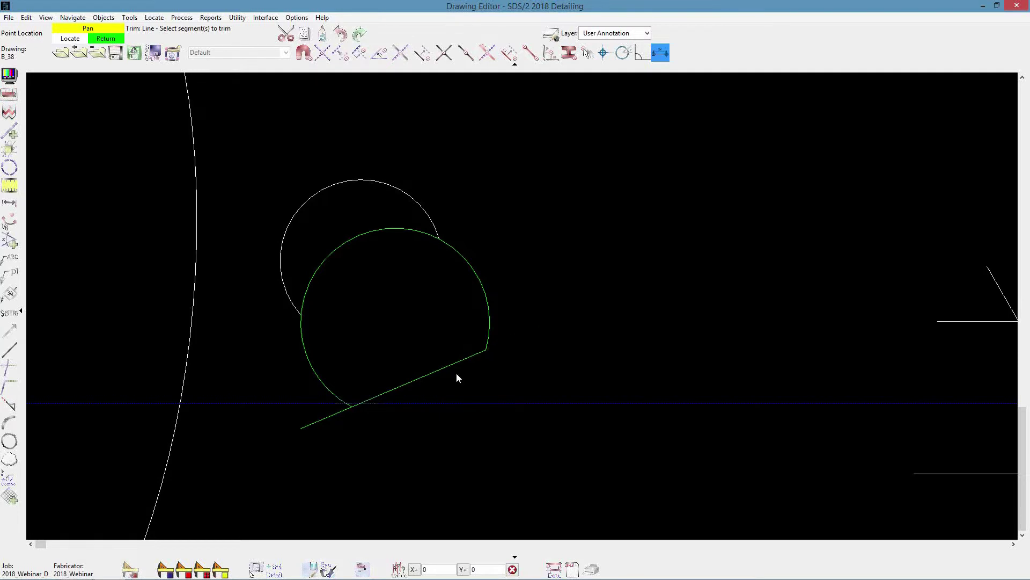
left_click(328, 416)
right_click(353, 346)
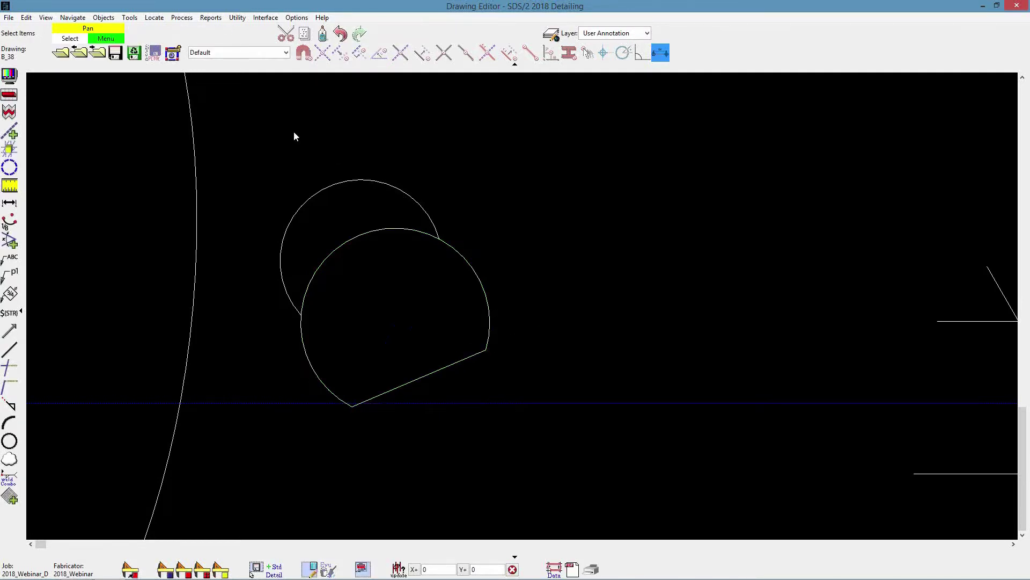
double_click(465, 264)
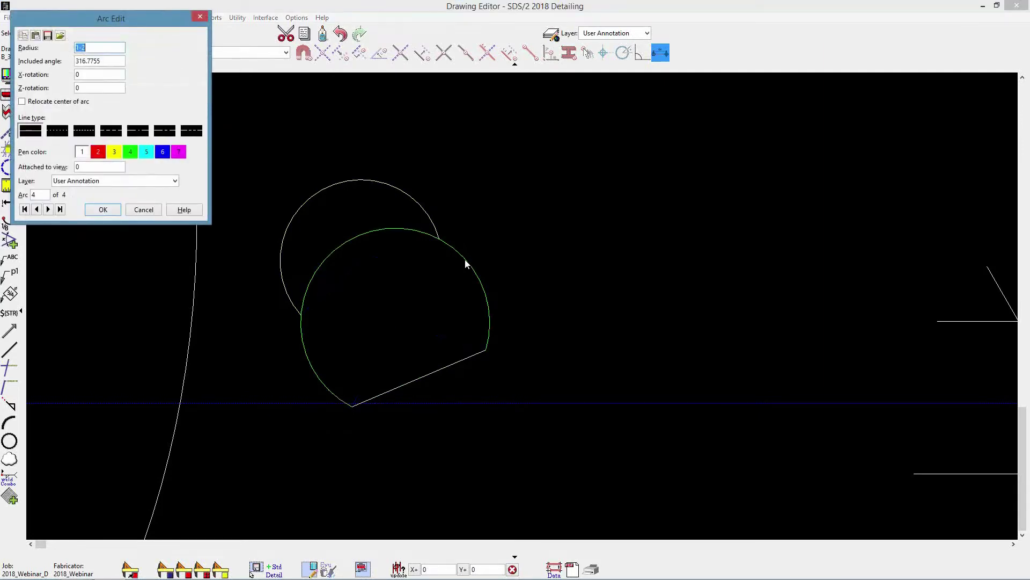
left_click(141, 211)
Use Extend to end the rightmost sloping line at the upper horizontal line of the line group
scroll(572, 220, "down", 3)
middle_click_drag(667, 257, 313, 189)
scroll(445, 300, "up", 2)
scroll(445, 300, "up", 1)
middle_click_drag(453, 281, 315, 324)
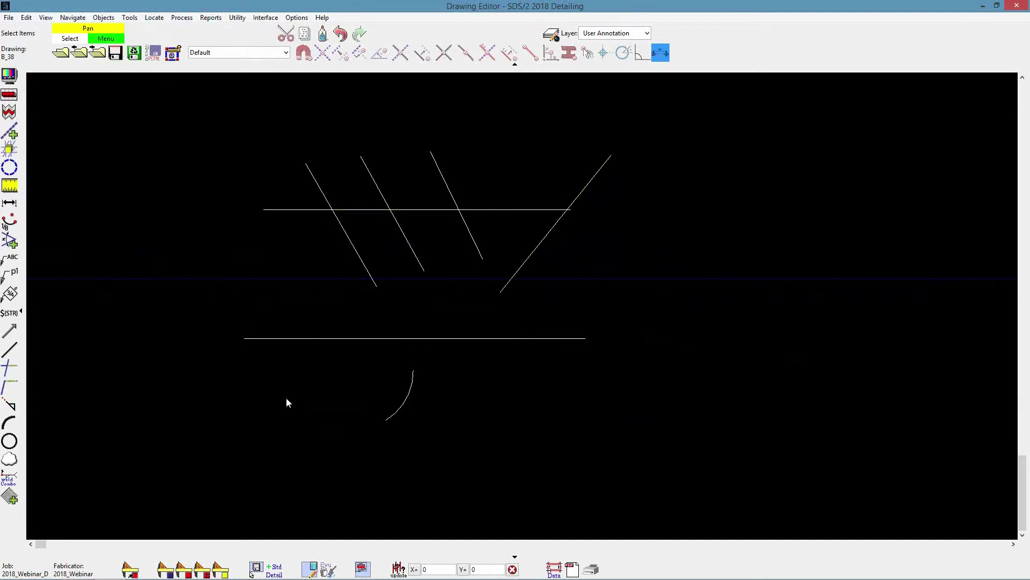
left_click(9, 384)
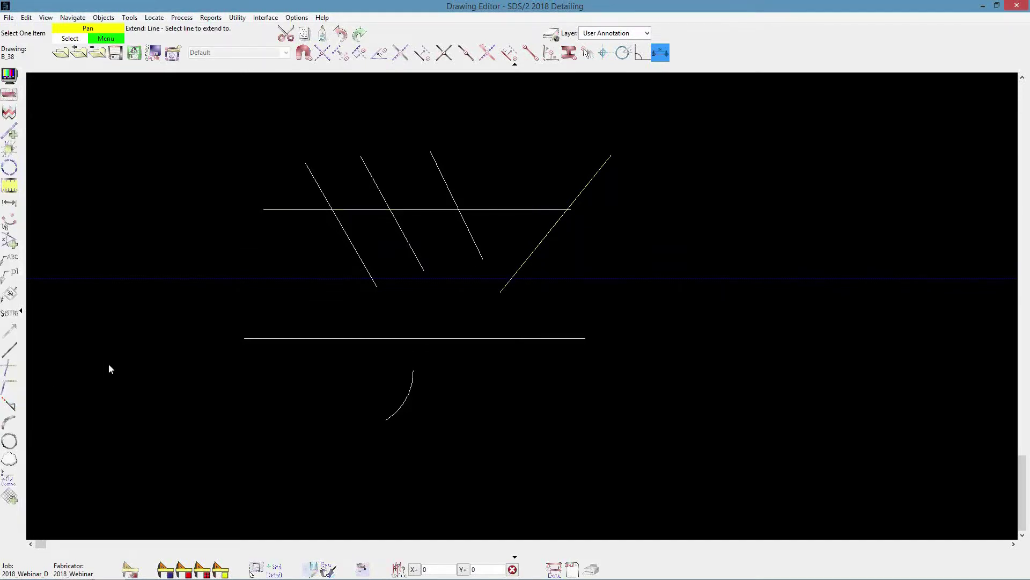
left_click(527, 210)
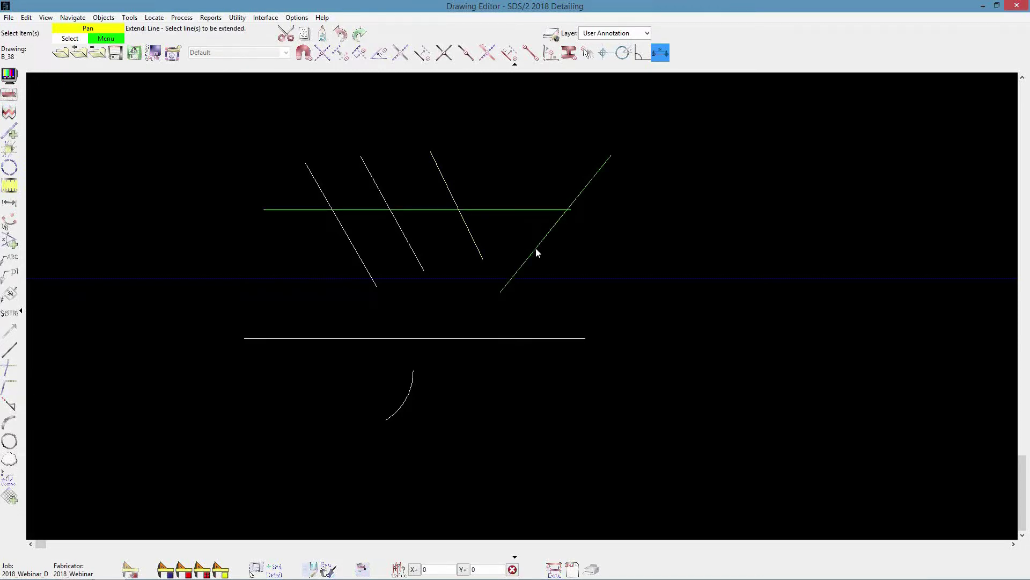
right_click(592, 234)
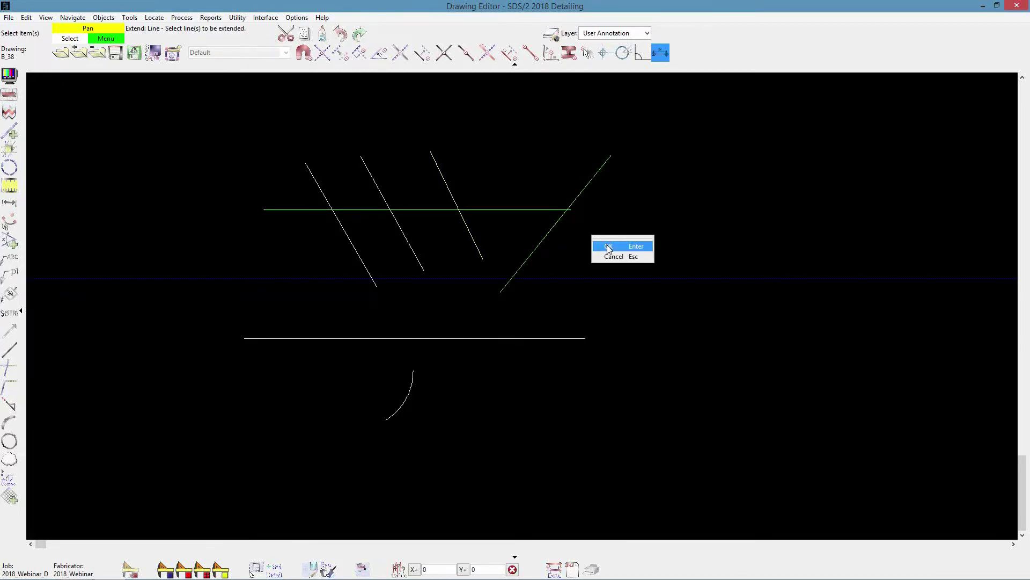
left_click(608, 246)
Extend the three parallel-looking sloping lines down to the lower horizontal line
scroll(558, 237, "down", 1)
scroll(563, 232, "up", 3)
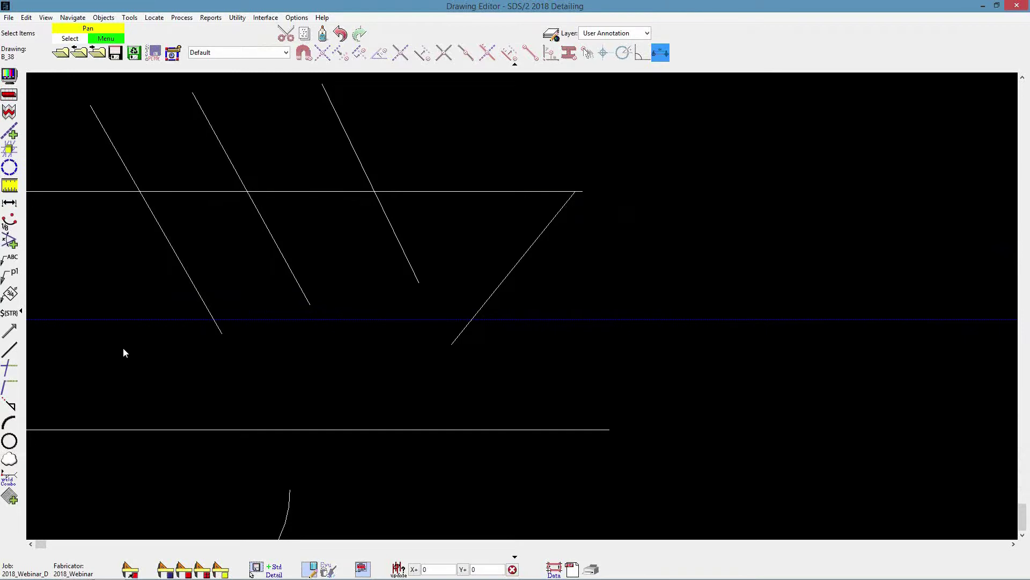
middle_click_drag(161, 319, 256, 306)
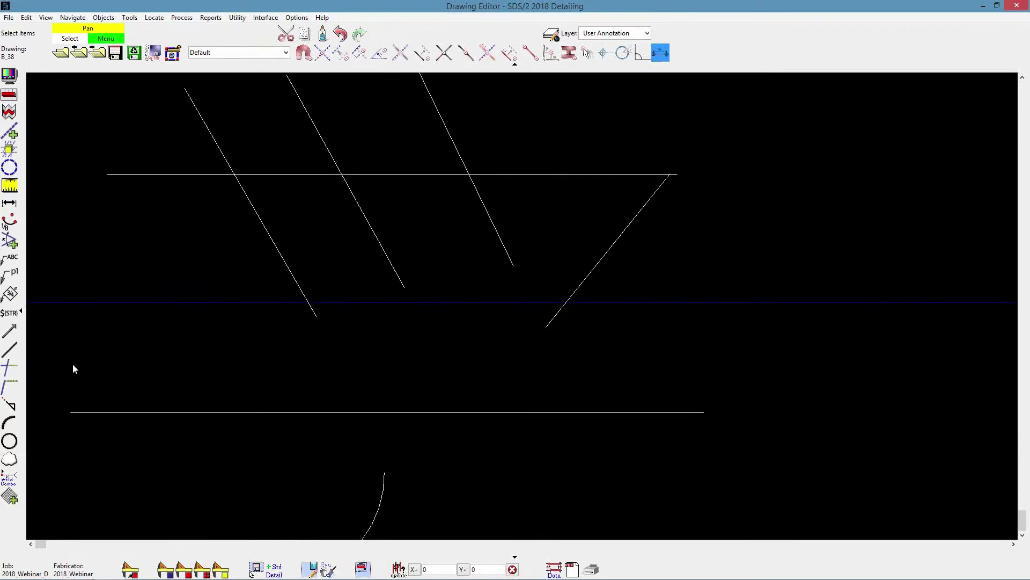
left_click(11, 385)
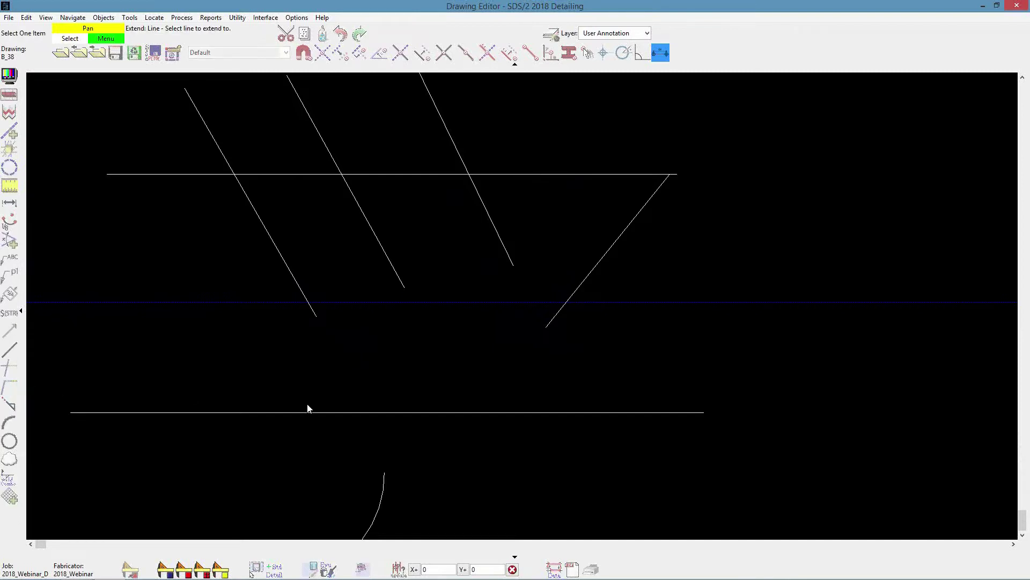
left_click(358, 412)
left_click_drag(524, 177, 236, 275)
right_click(244, 252)
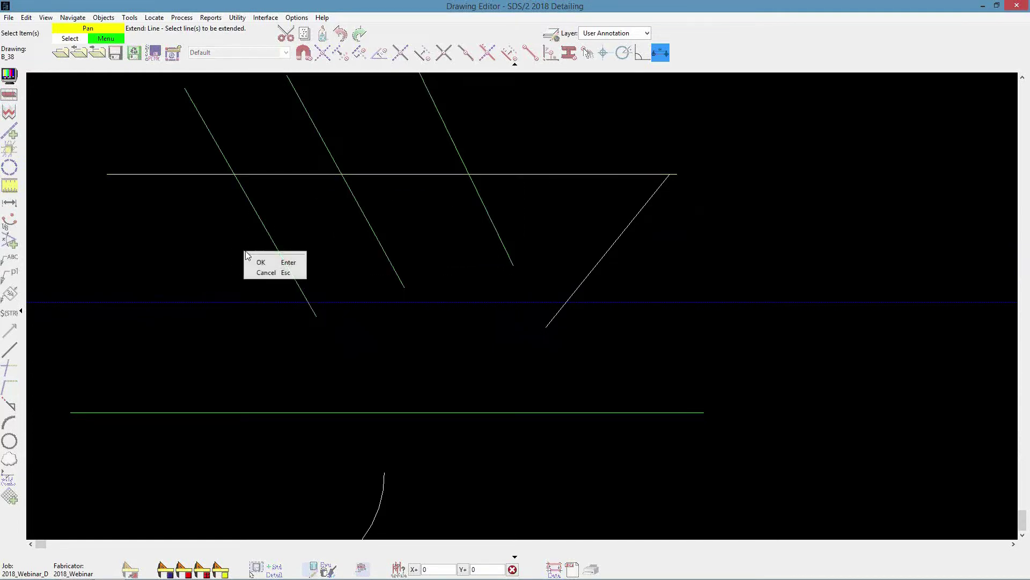
left_click(254, 261)
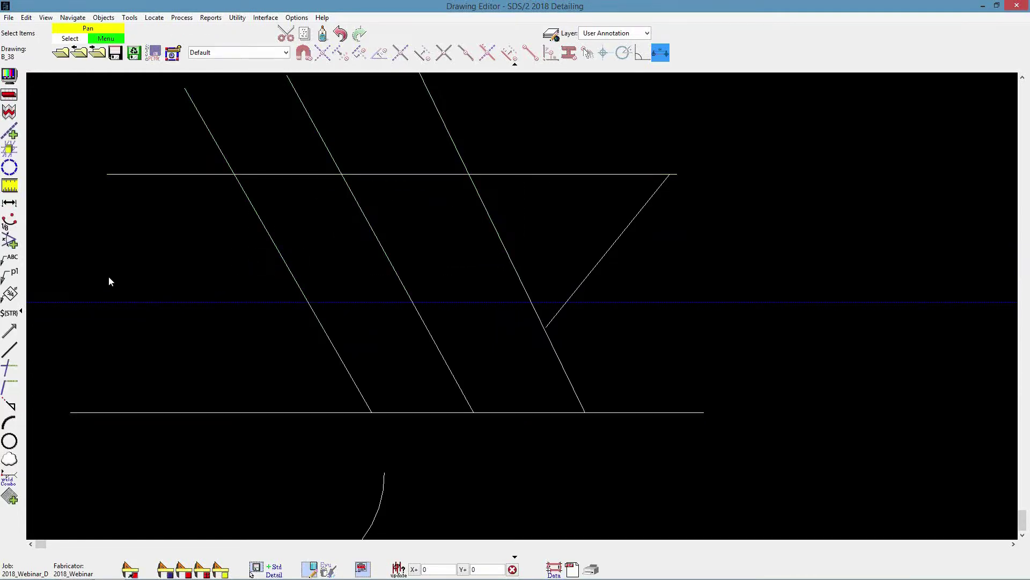
Trim the parts of the three long sloping lines that project above the upper horizontal line
mouse_move(337, 305)
middle_mouse_down()
mouse_move(350, 343)
mouse_move(373, 349)
middle_mouse_up()
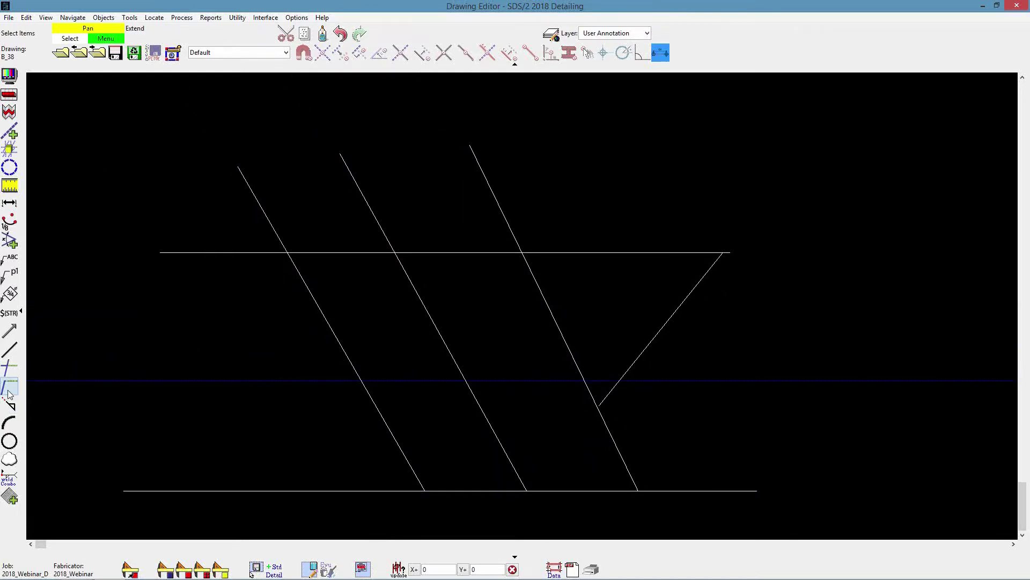
left_click_drag(581, 180, 285, 316)
left_click(10, 368)
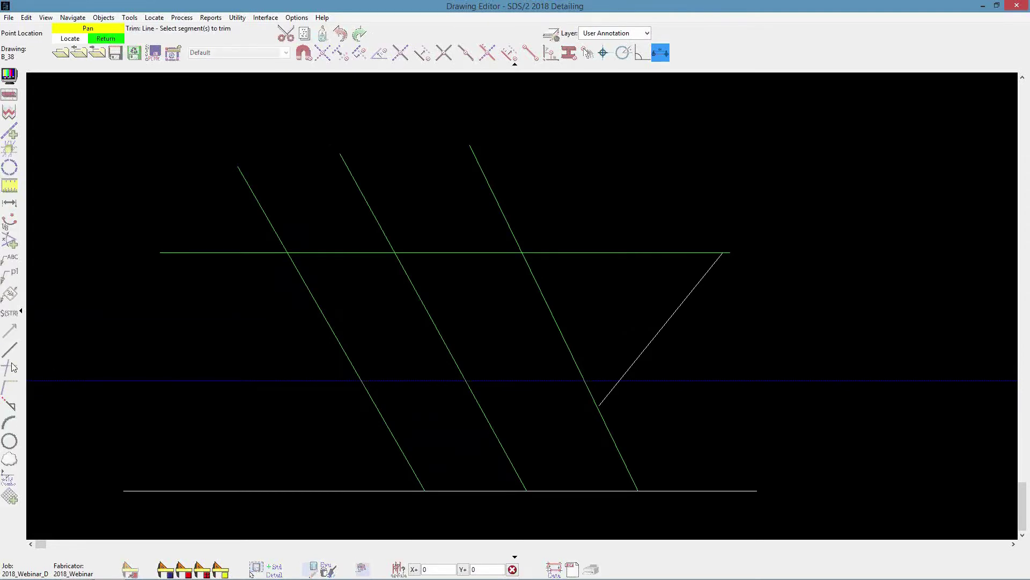
left_click(468, 152)
left_click(365, 185)
left_click(271, 203)
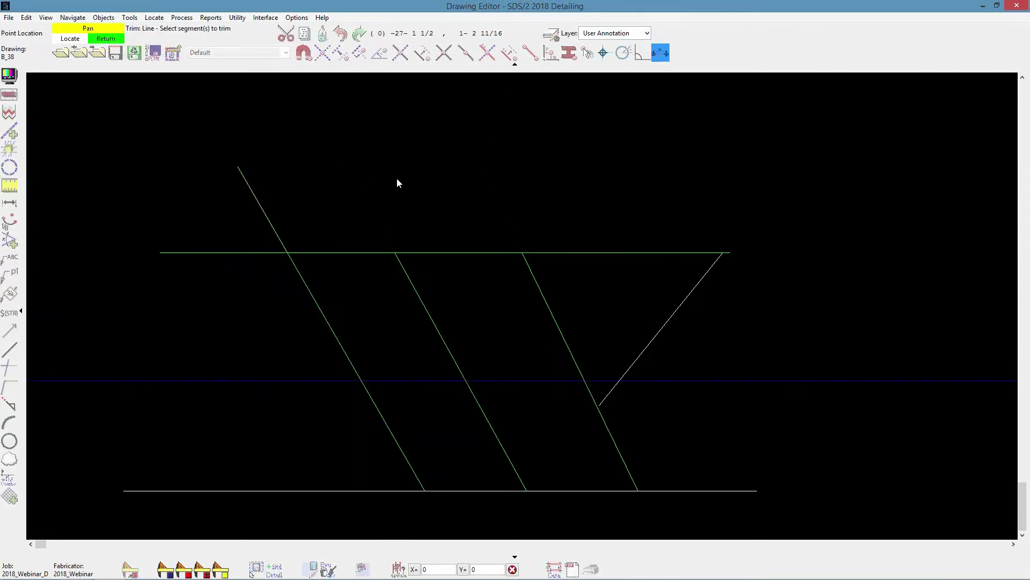
right_click(313, 153)
Extend the arc counterclockwise from its upper end to the lower horizontal line
scroll(324, 196, "down", 5)
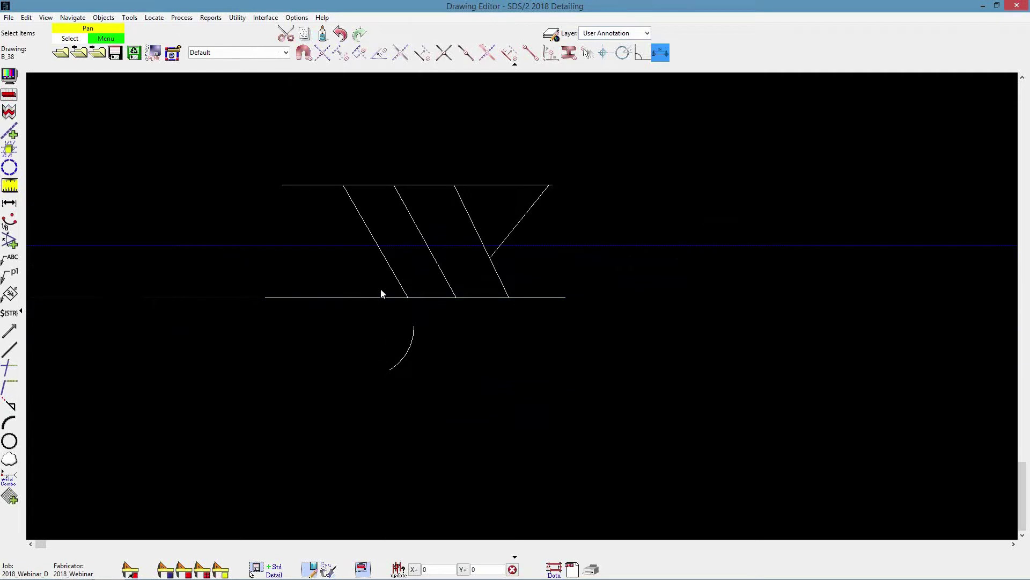
scroll(417, 330, "up", 3)
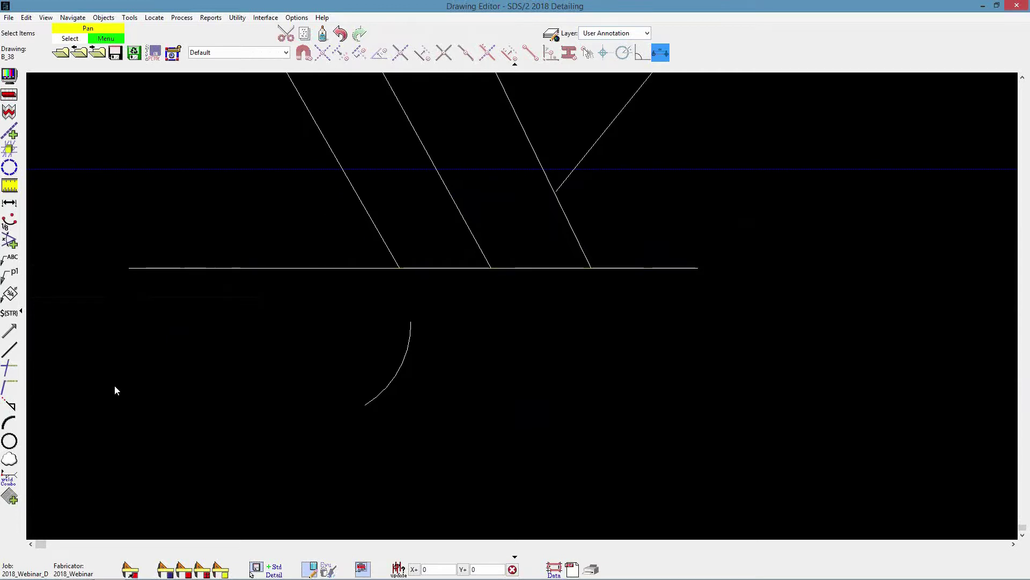
left_click(9, 387)
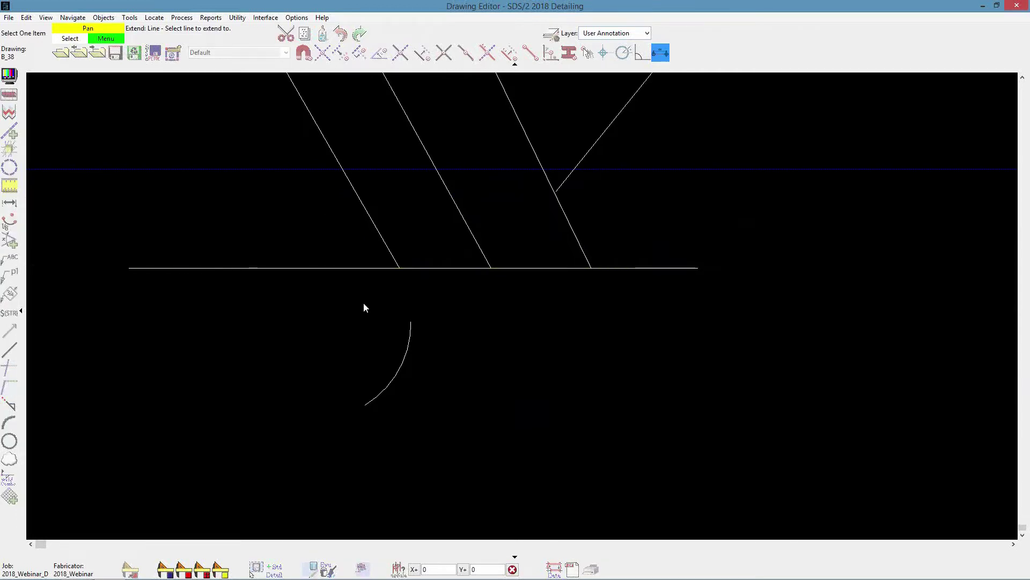
left_click(434, 268)
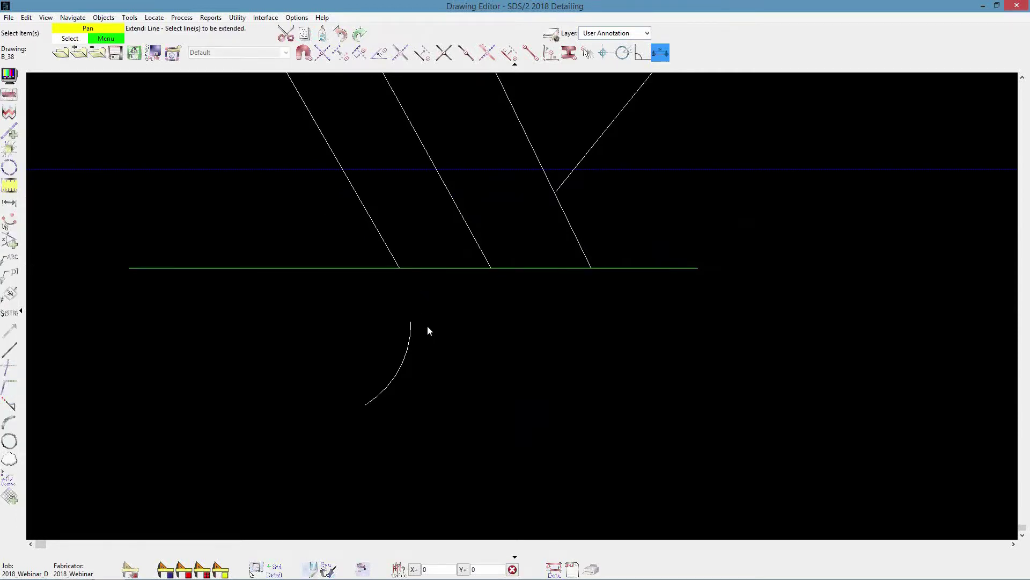
left_click(407, 352)
right_click(498, 304)
left_click(513, 316)
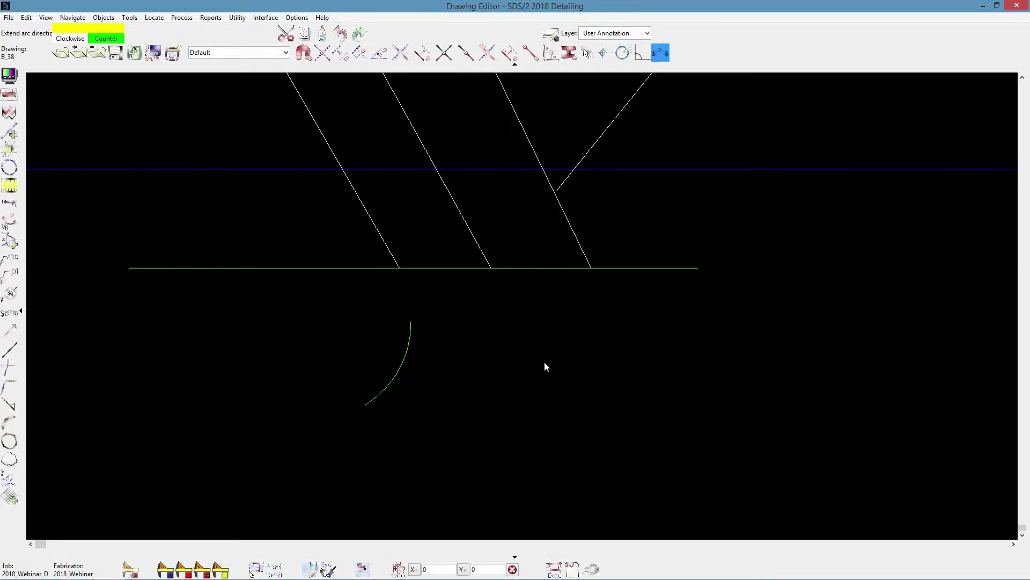
right_click(451, 344)
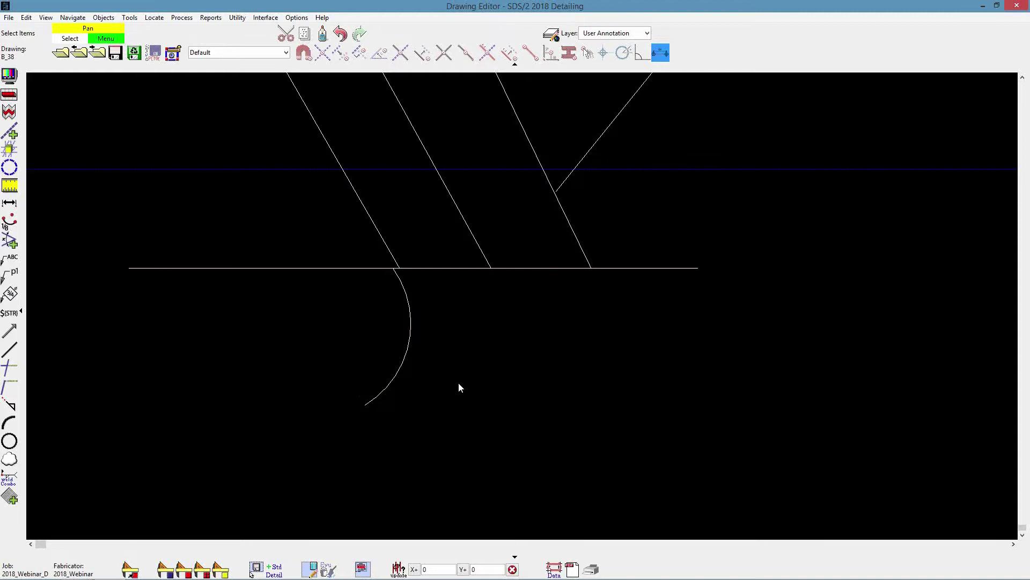
Discard the changes to drawing B_38 and open the detail drawing B_100
left_click(61, 52)
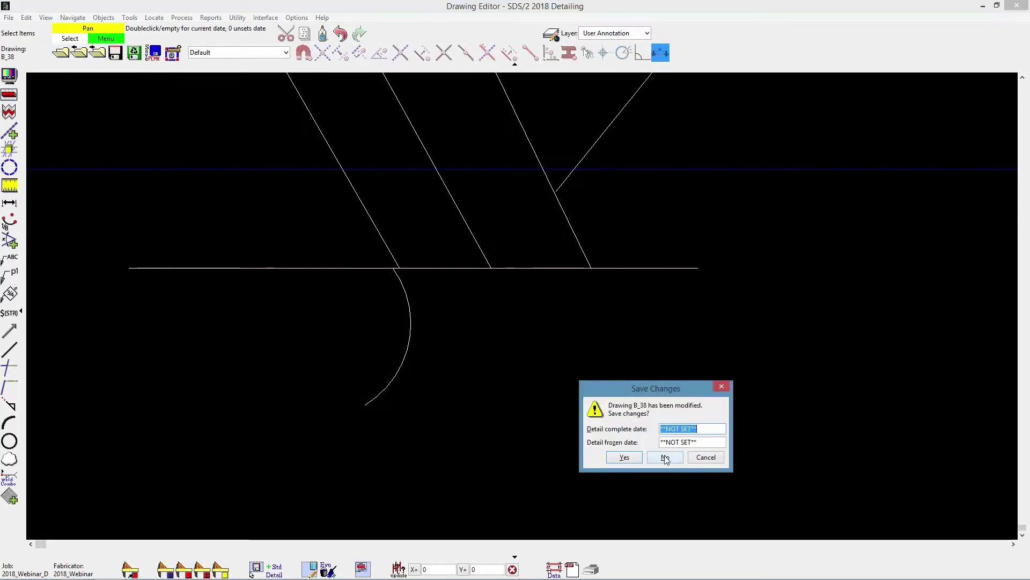
left_click(668, 459)
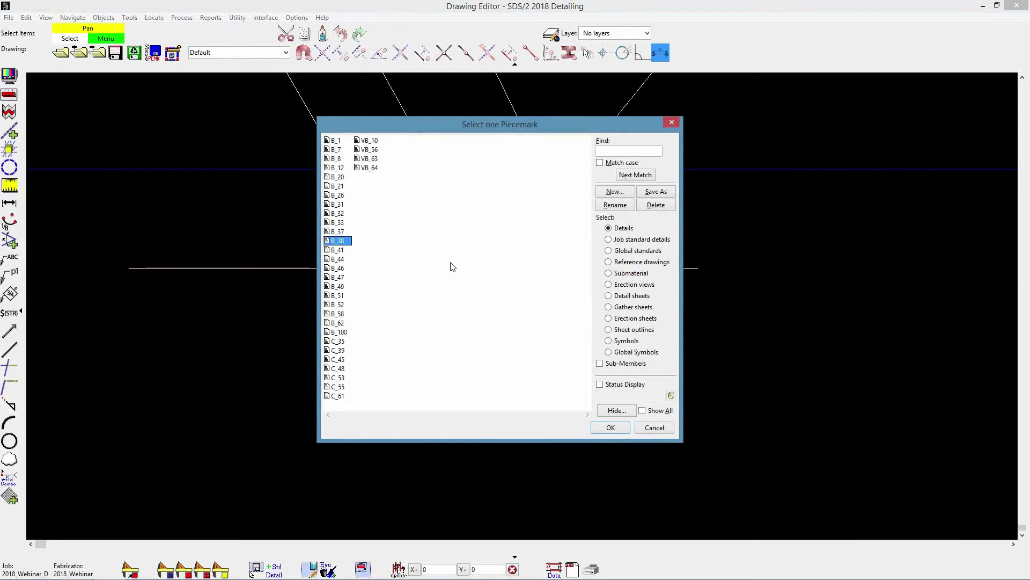
double_click(340, 332)
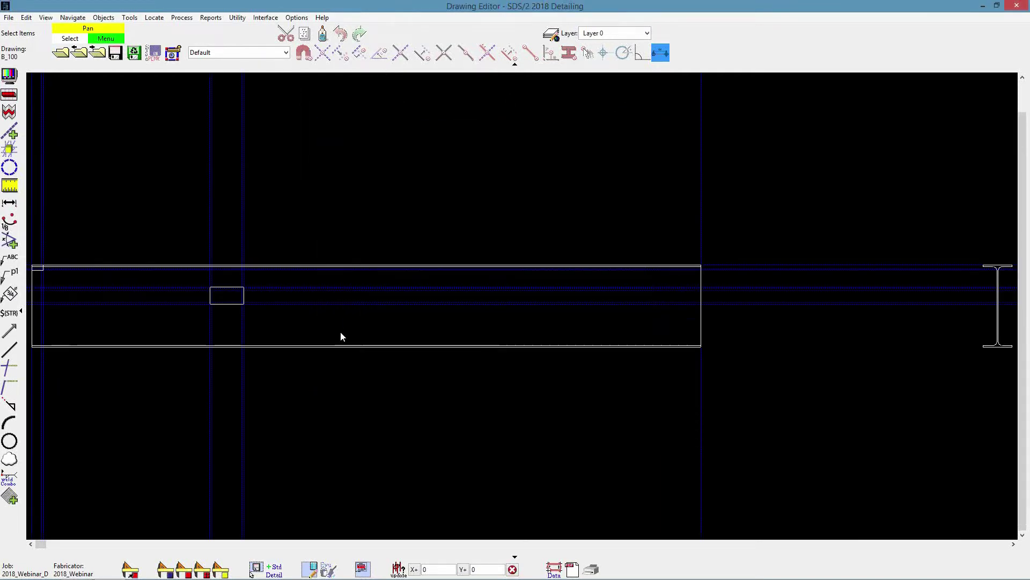
Add a circle of radius 1/2 at the construction line intersection inside the cope corner at the beam's left end
middle_click_drag(281, 323, 444, 344)
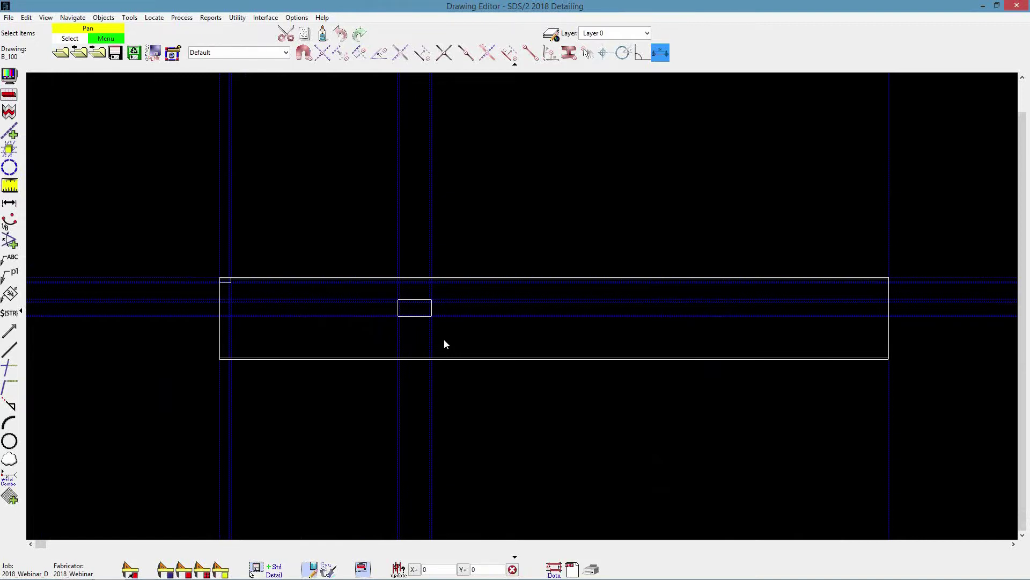
scroll(235, 283, "up", 5)
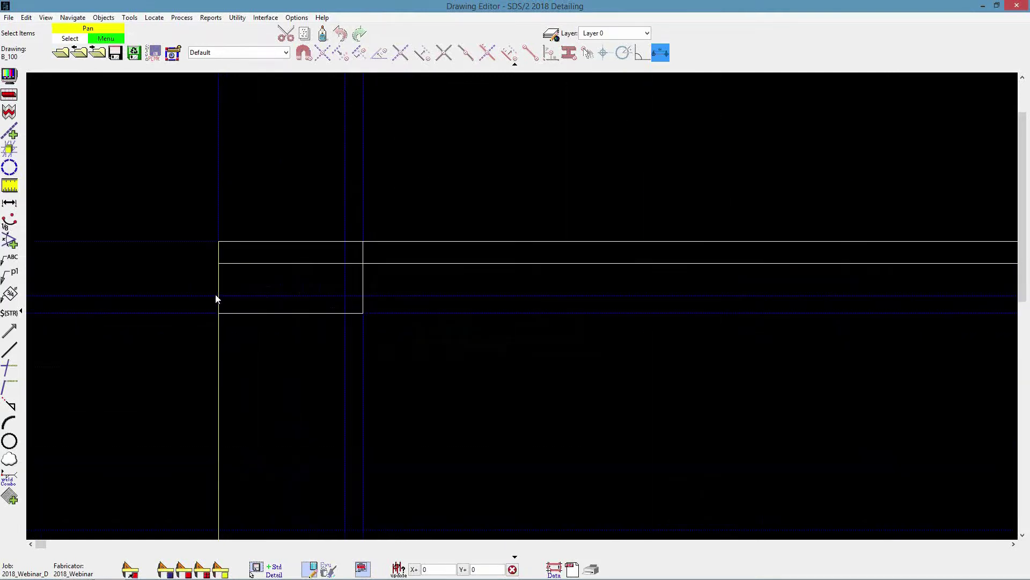
scroll(303, 300, "up", 2)
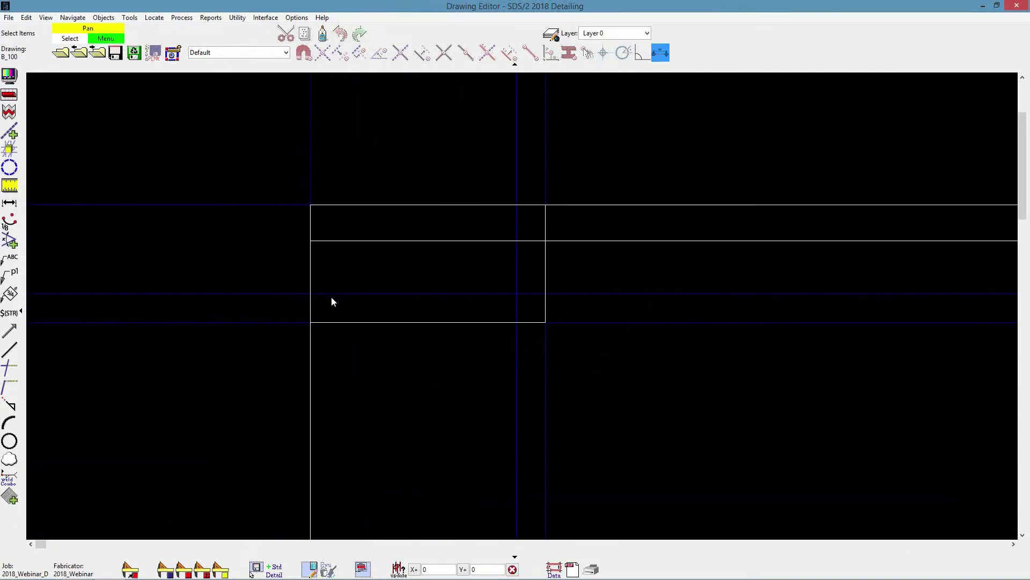
left_click(102, 18)
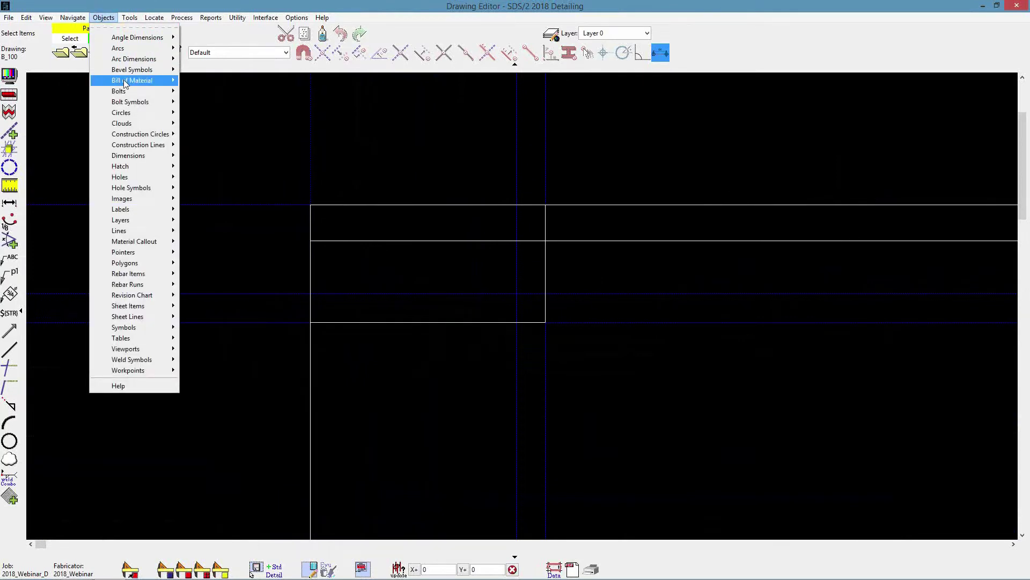
mouse_move(134, 112)
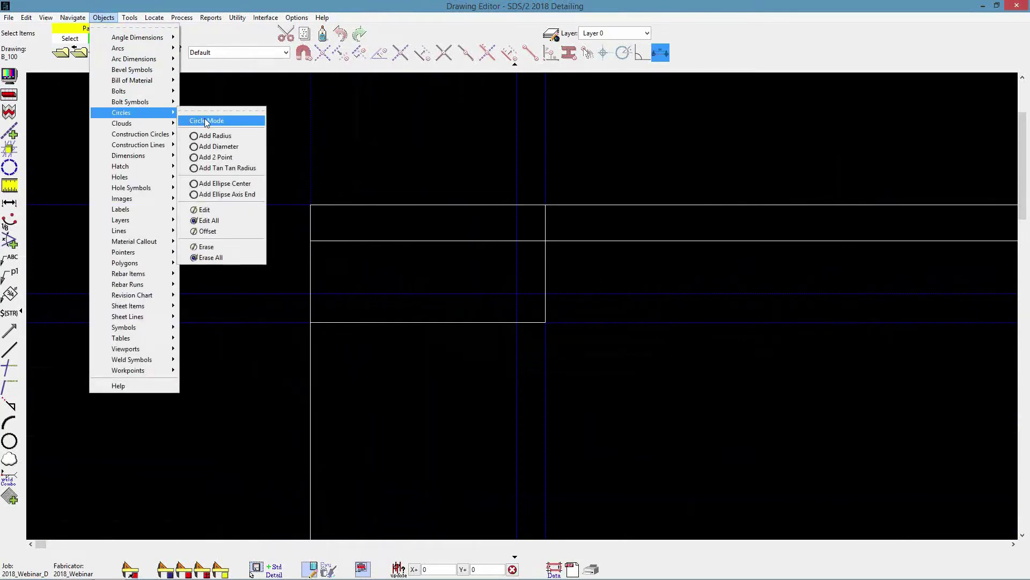
left_click(239, 137)
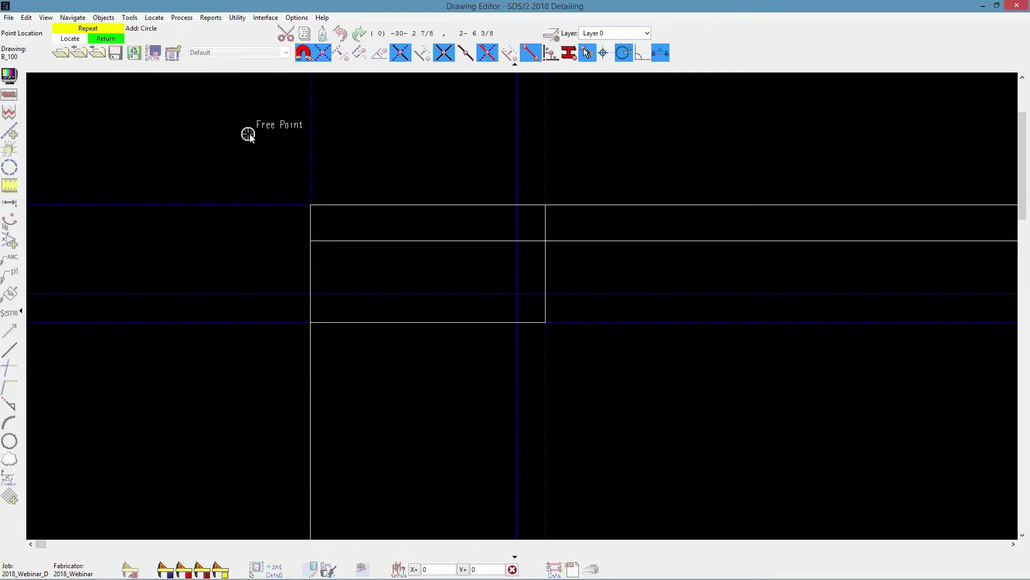
left_click(514, 296)
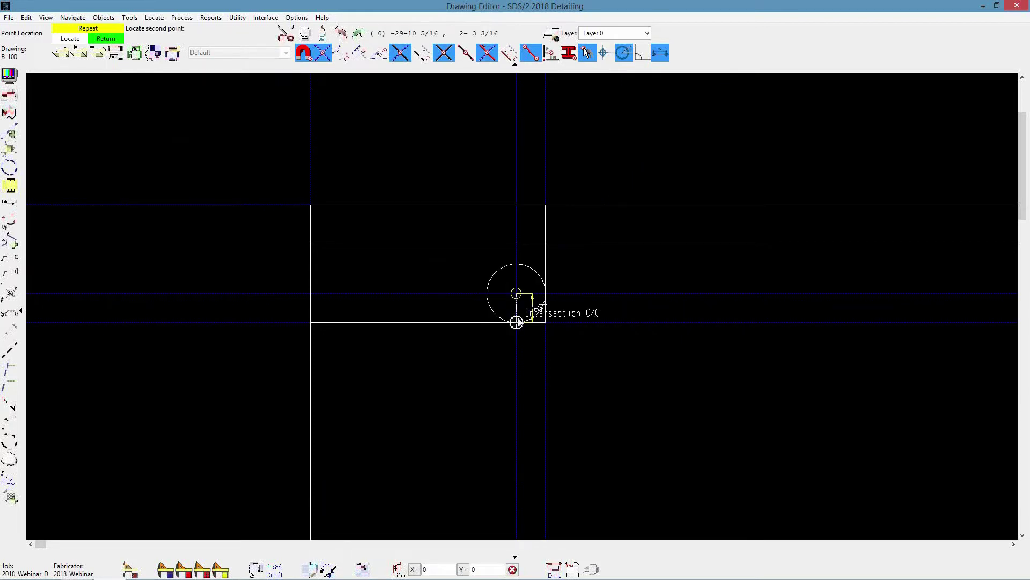
left_click(517, 322)
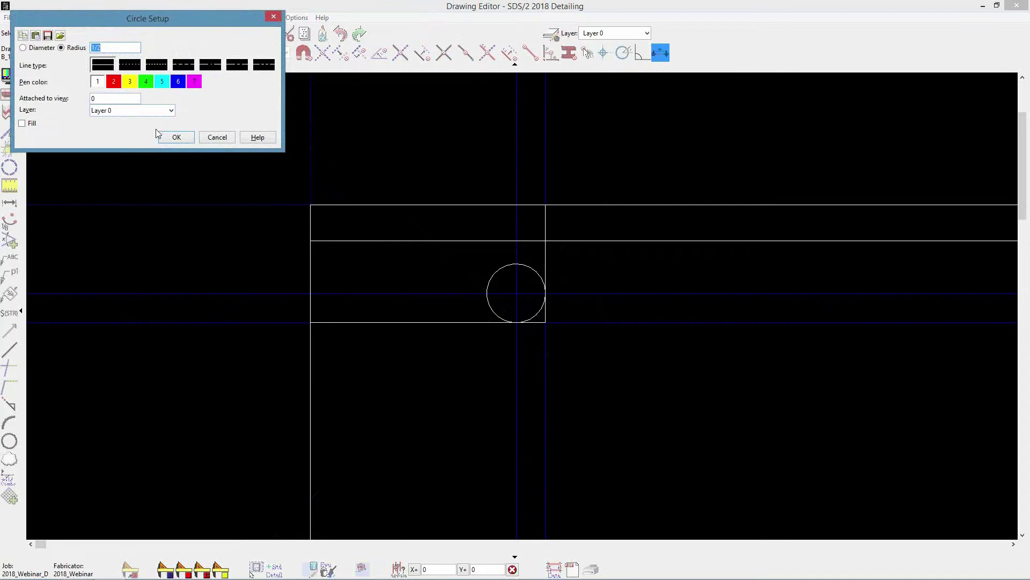
left_click(187, 138)
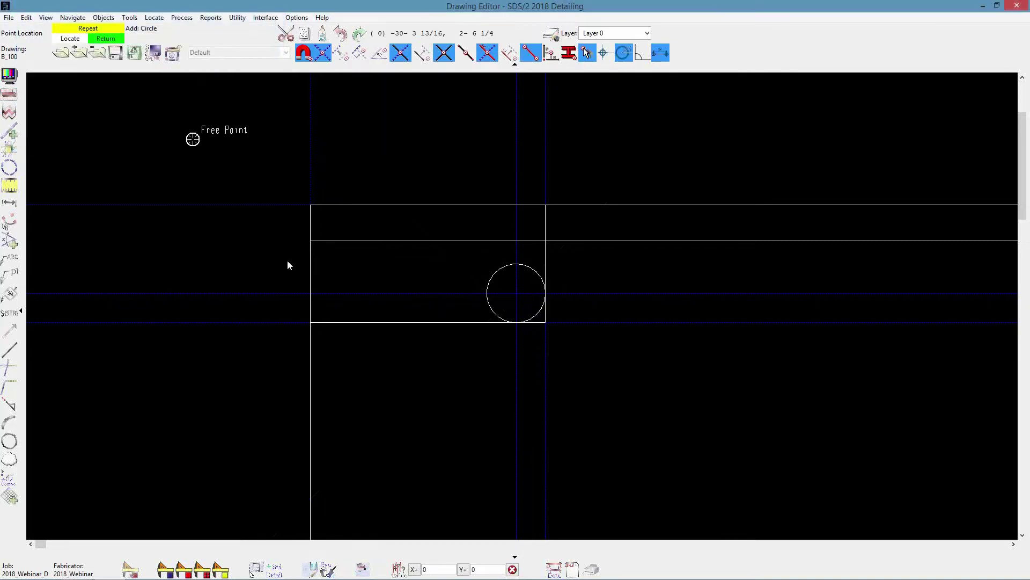
right_click(399, 361)
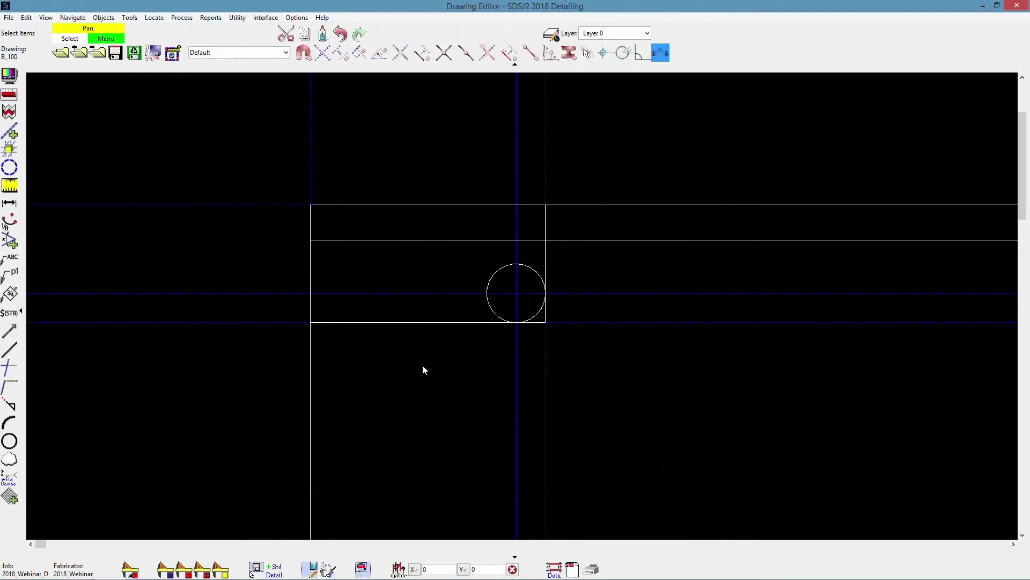
Use Extend to end the beam's left vertical edge at the horizontal cope line
scroll(423, 375, "up", 2)
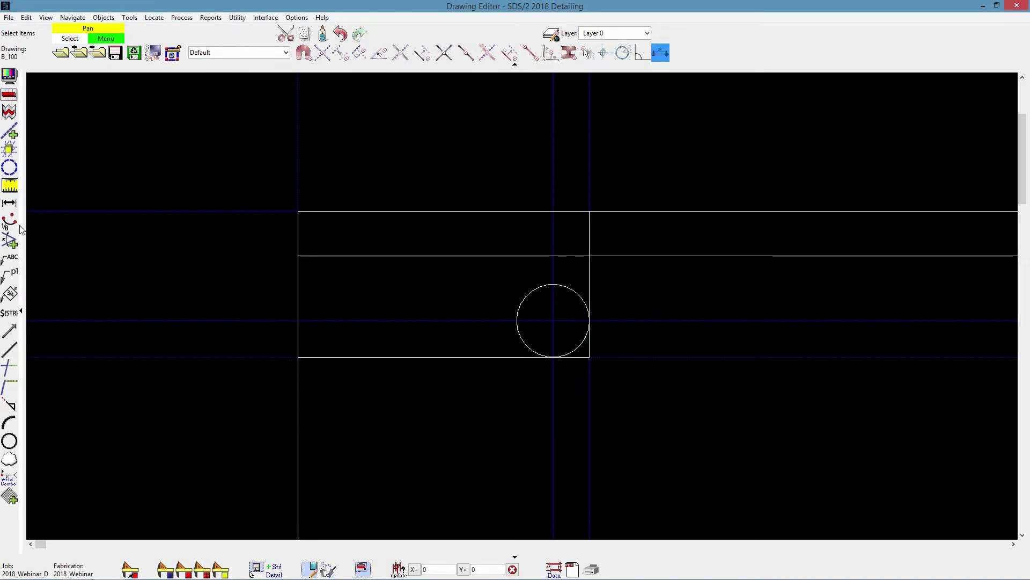
left_click(12, 387)
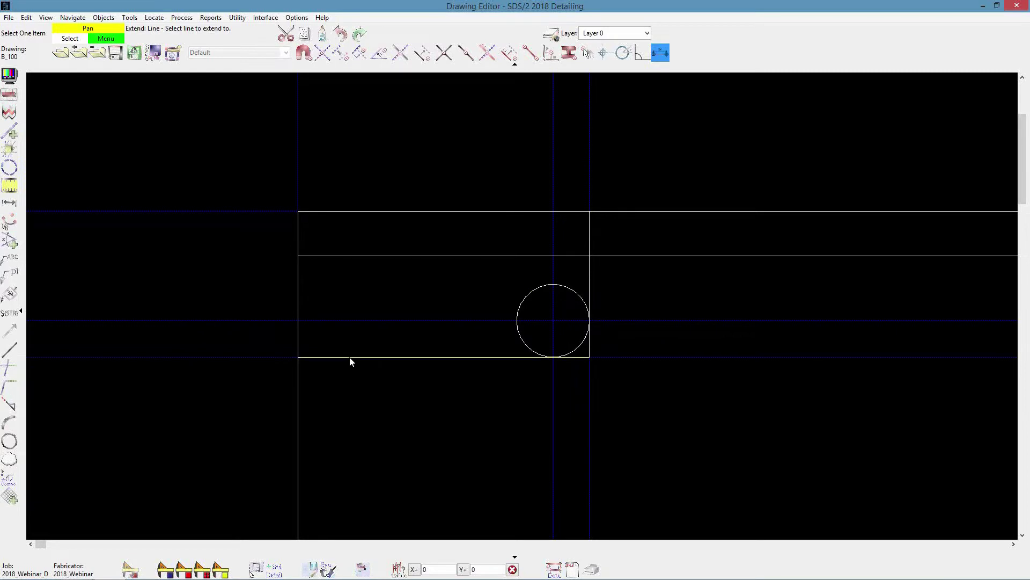
left_click(318, 355)
left_click(298, 317)
right_click(341, 279)
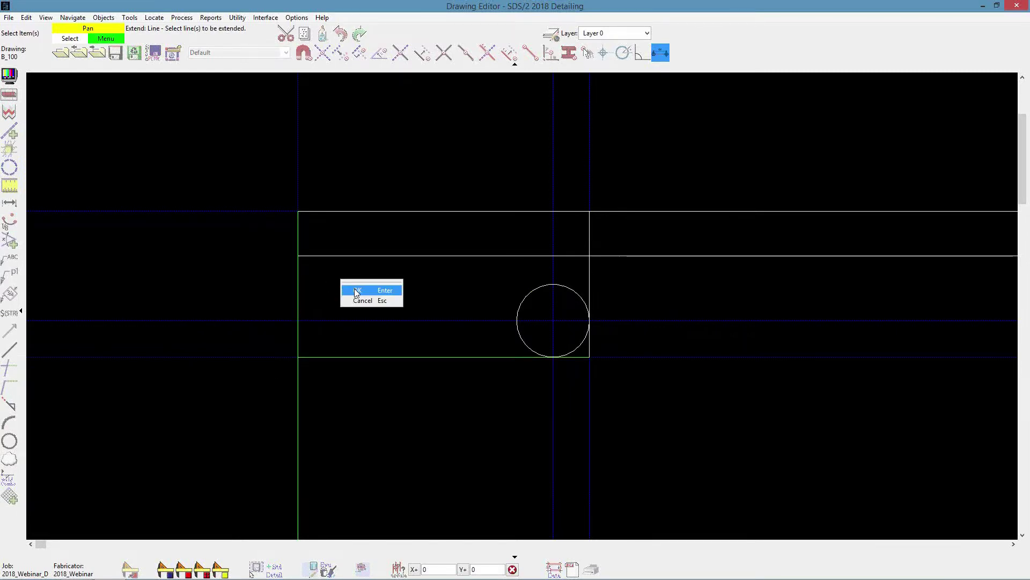
left_click(355, 288)
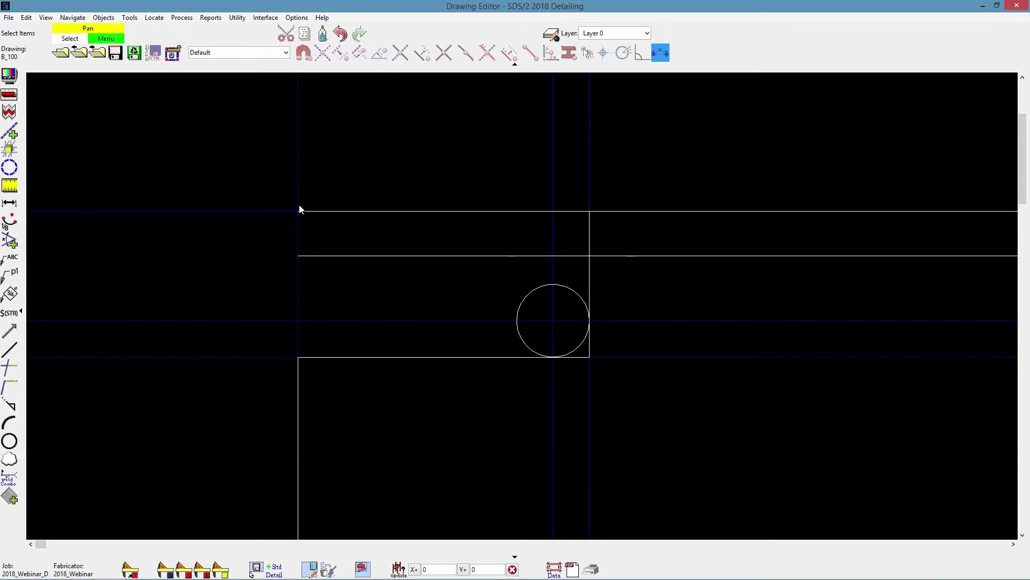
Use Extend to end both top flange lines at the vertical cope line
middle_click_drag(429, 284, 295, 291)
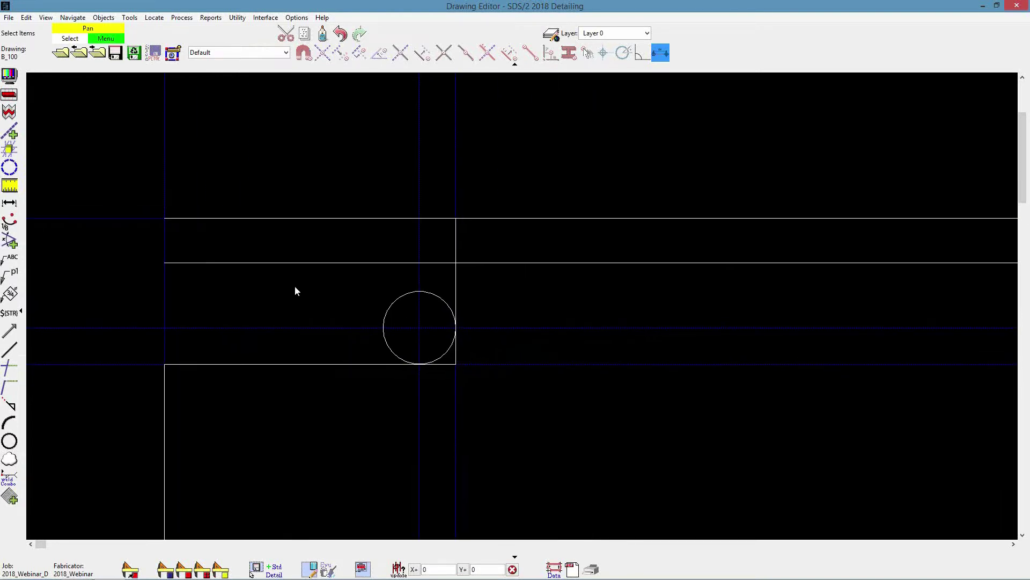
left_click(11, 386)
left_click(457, 241)
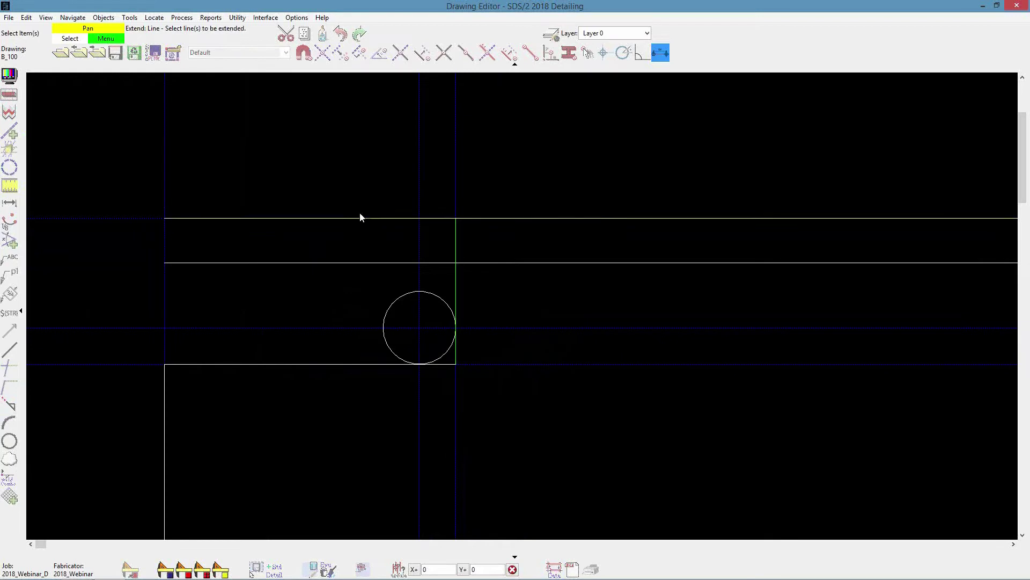
left_click_drag(325, 228, 292, 258)
right_click(297, 168)
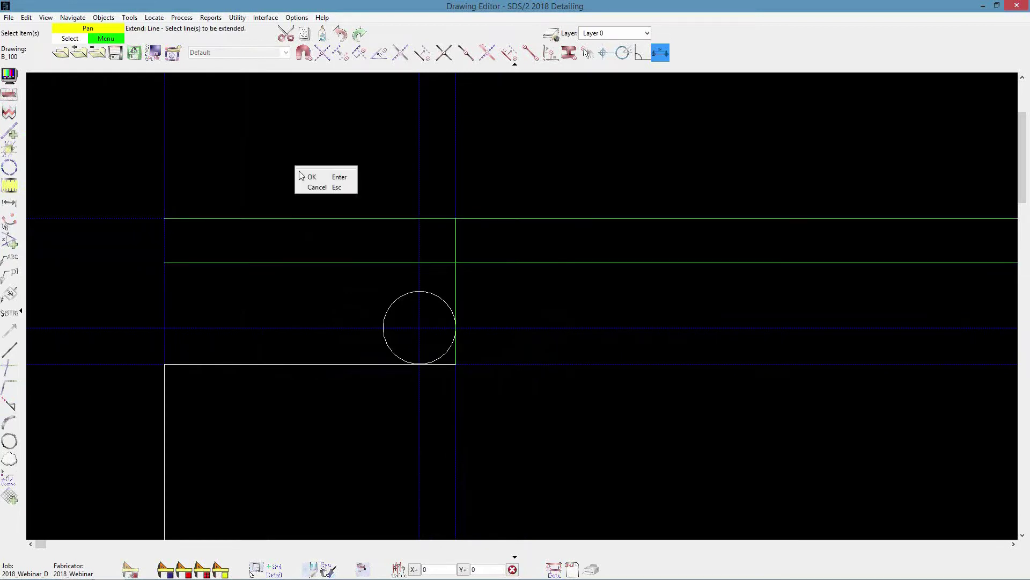
left_click(309, 177)
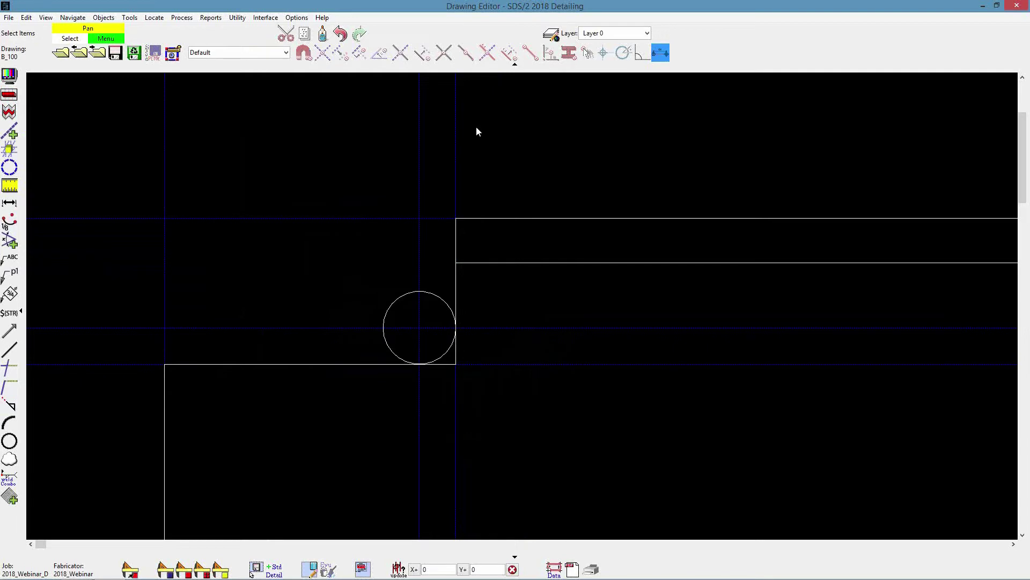
Trim the circle and the two cope lines against each other so only a quarter arc rounds the cope corner
scroll(434, 370, "up", 3)
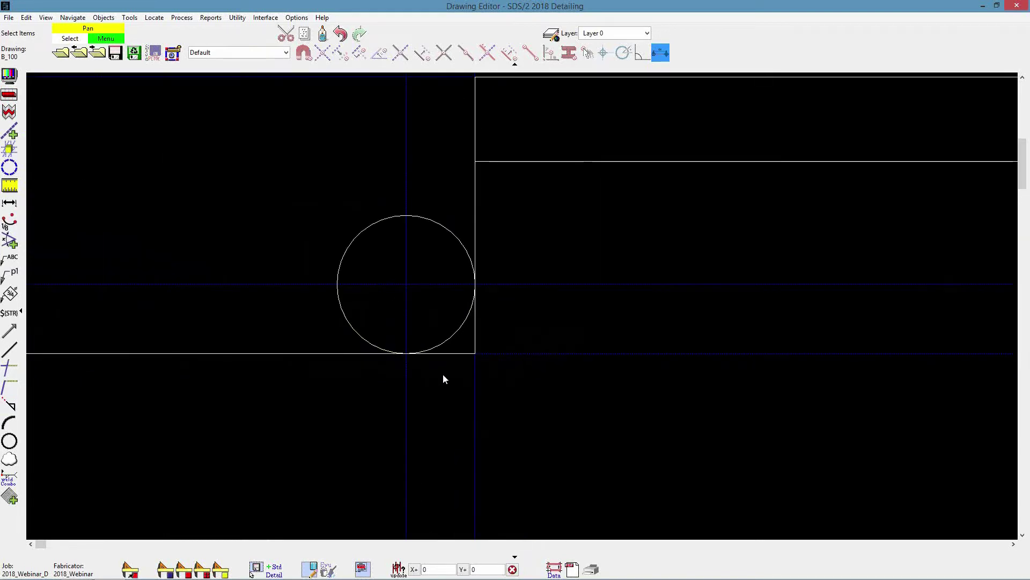
left_click_drag(551, 265, 390, 399)
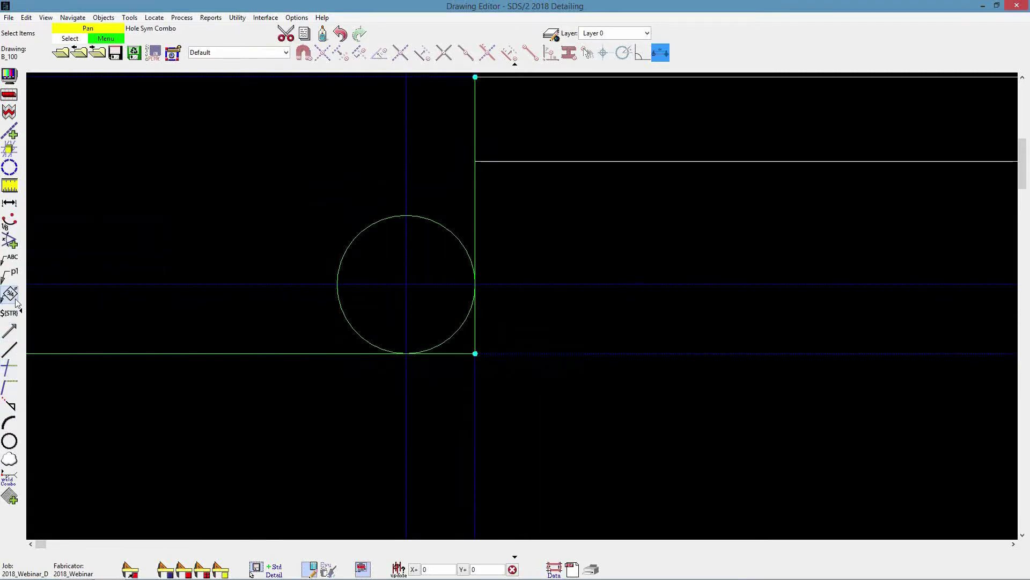
left_click(13, 370)
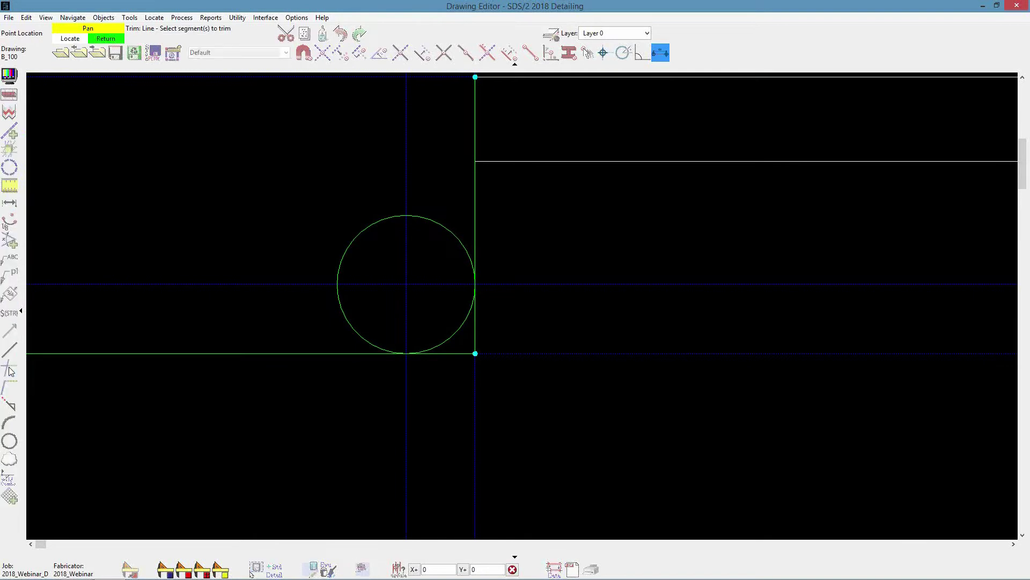
left_click(442, 229)
scroll(442, 229, "up", 1)
left_click(413, 227)
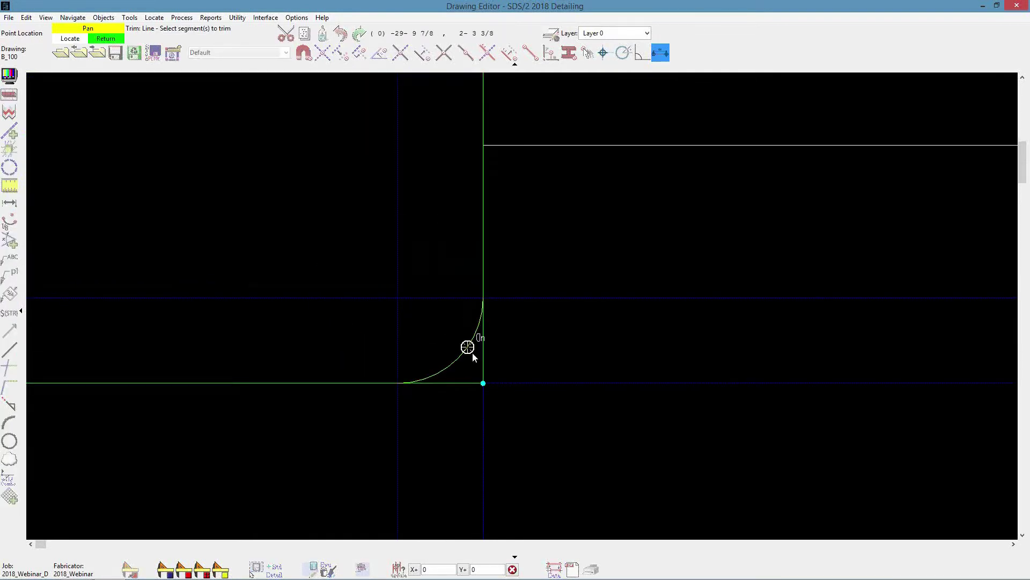
left_click(467, 382)
right_click(675, 302)
Inspect the edit properties of the trimmed cope corner arc and close them without changes
scroll(472, 396, "down", 3)
mouse_move(472, 396)
middle_mouse_down()
mouse_move(506, 396)
mouse_move(555, 419)
middle_mouse_up()
scroll(532, 404, "up", 3)
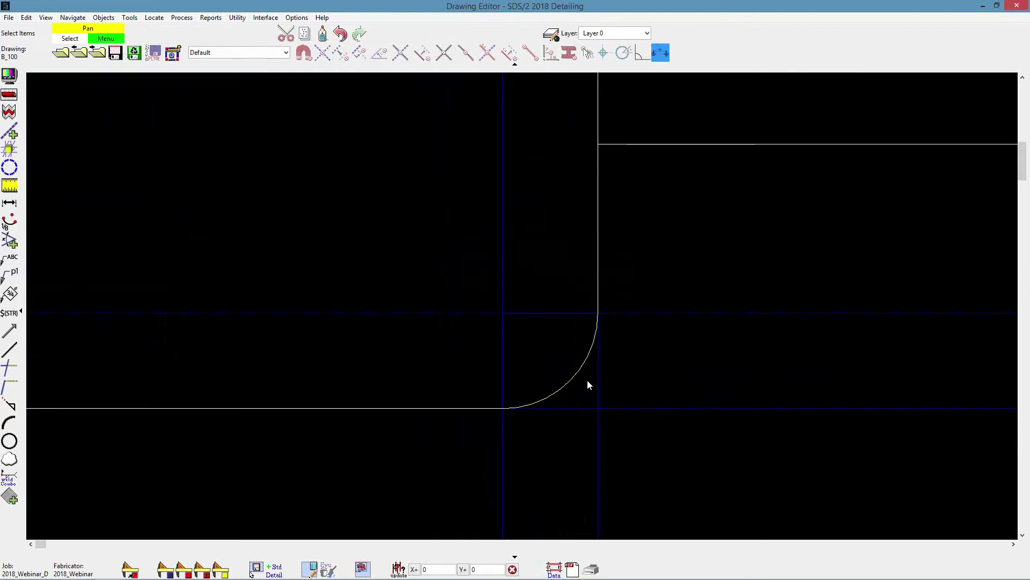
double_click(572, 376)
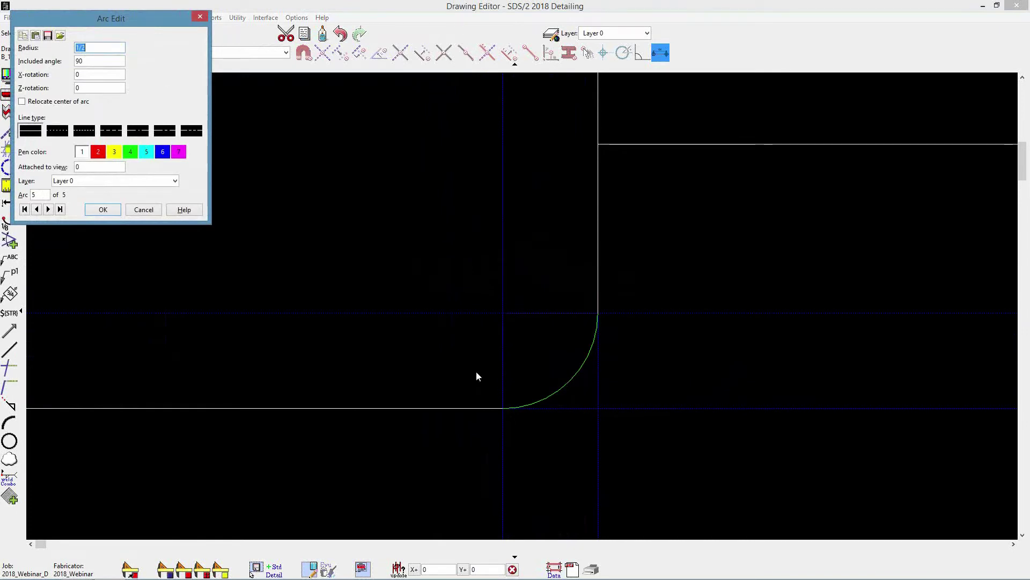
left_click(145, 210)
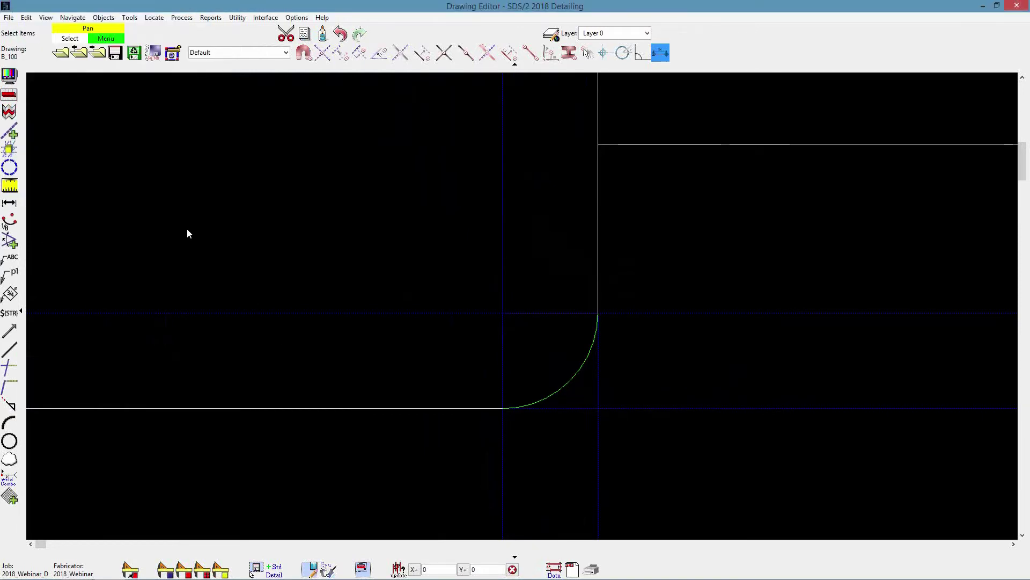
Add a circle by diameter, size 1, at the construction line intersection inside the rectangle's lower-left corner
middle_click_drag(424, 352, 306, 329)
scroll(301, 330, "down", 2)
scroll(293, 333, "down", 1)
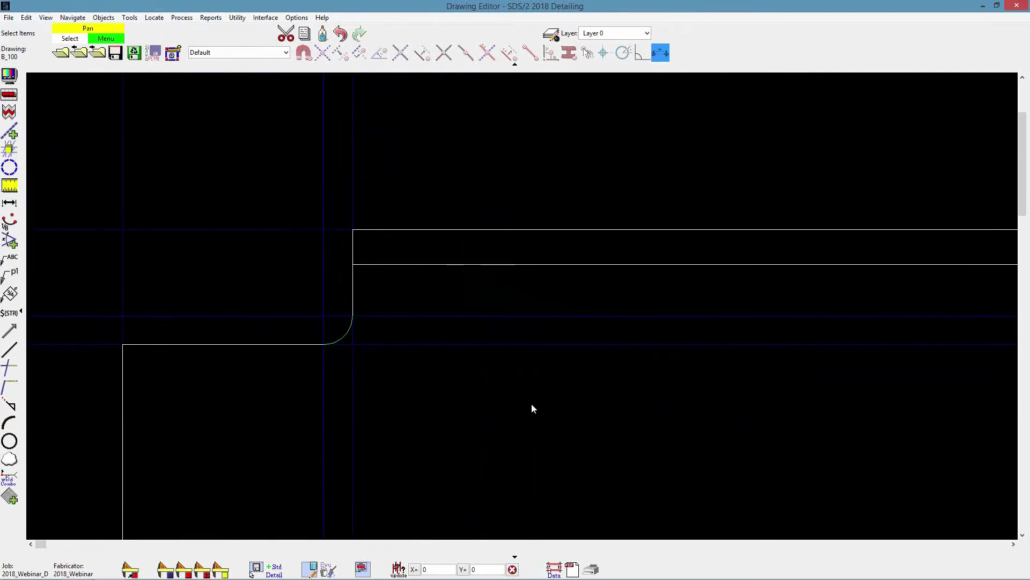
scroll(736, 475, "down", 2)
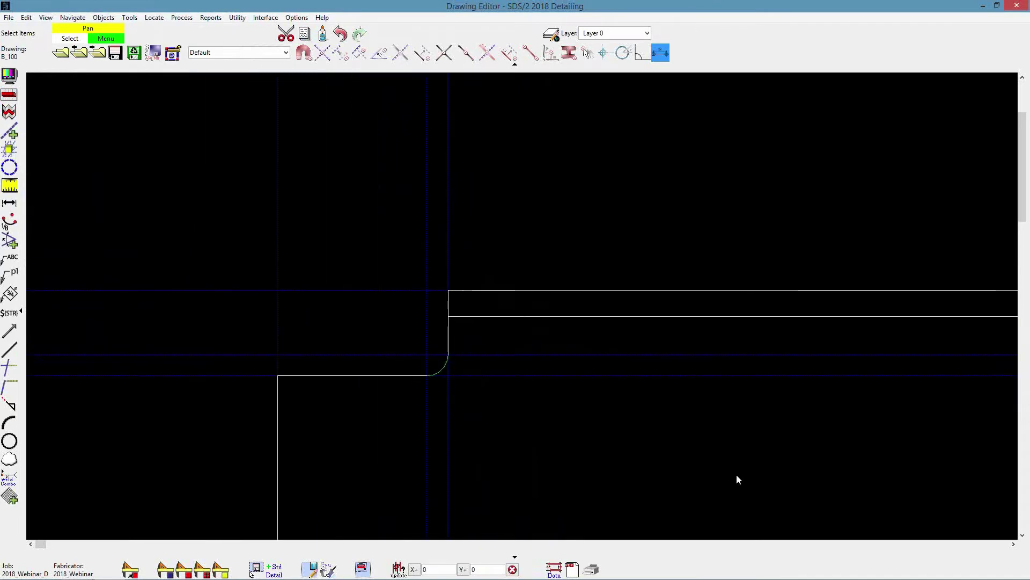
middle_click_drag(764, 459, 451, 285)
scroll(450, 285, "down", 1)
mouse_move(603, 297)
middle_mouse_down()
mouse_move(88, 188)
mouse_move(244, 274)
mouse_move(764, 339)
mouse_move(513, 322)
mouse_move(368, 350)
middle_mouse_up()
scroll(485, 347, "up", 2)
left_click(98, 18)
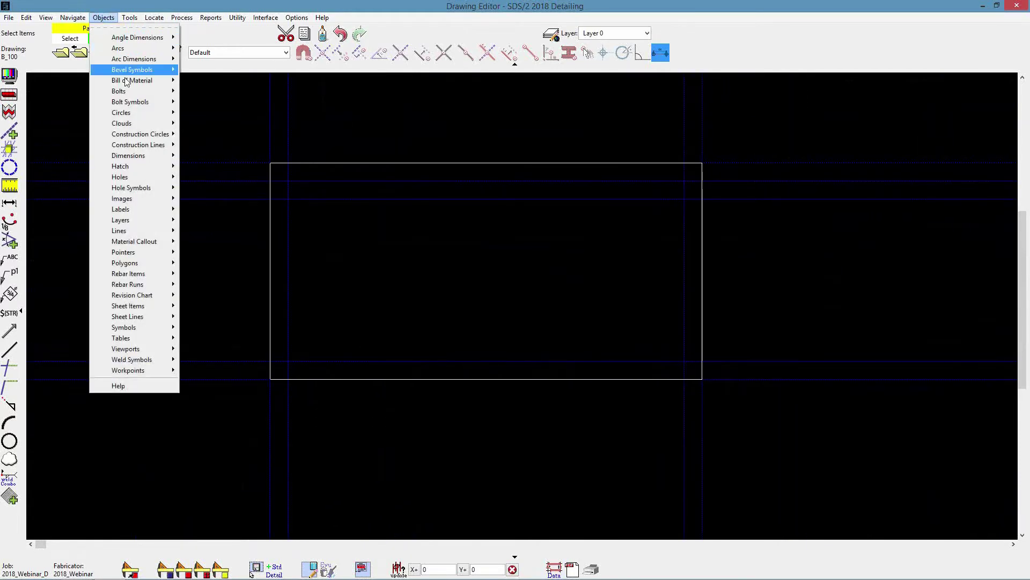
mouse_move(139, 114)
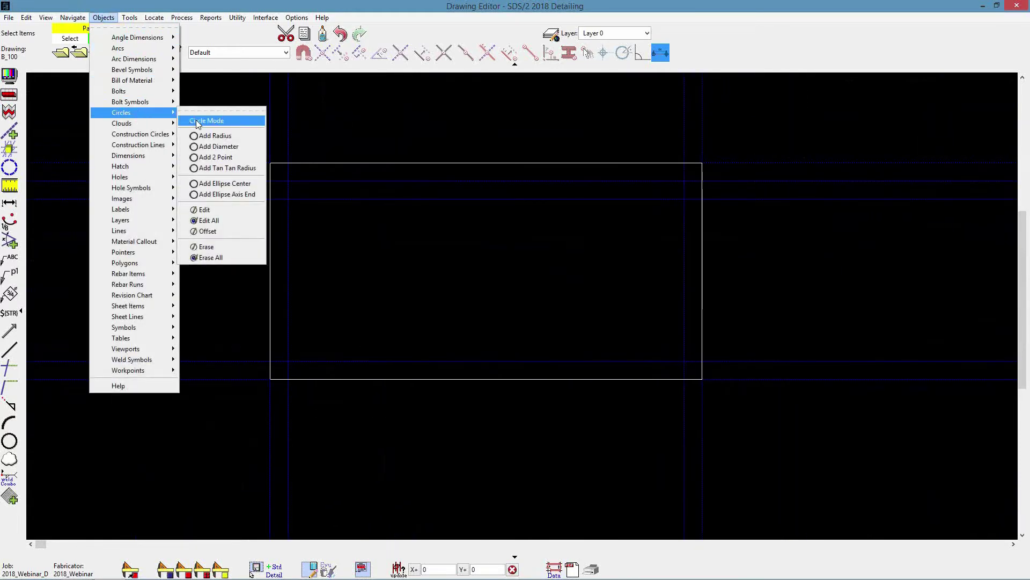
left_click(237, 146)
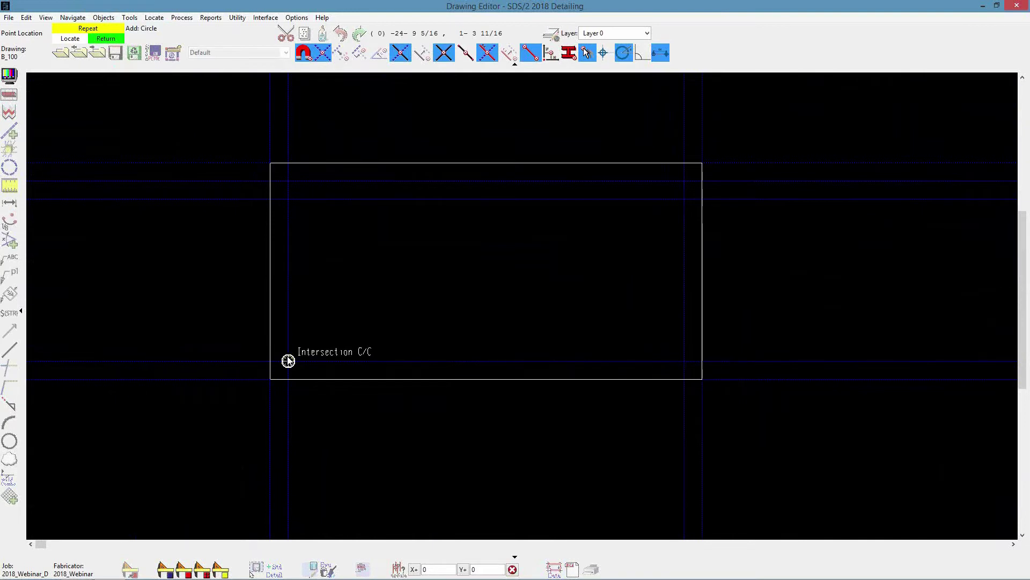
left_click(288, 361)
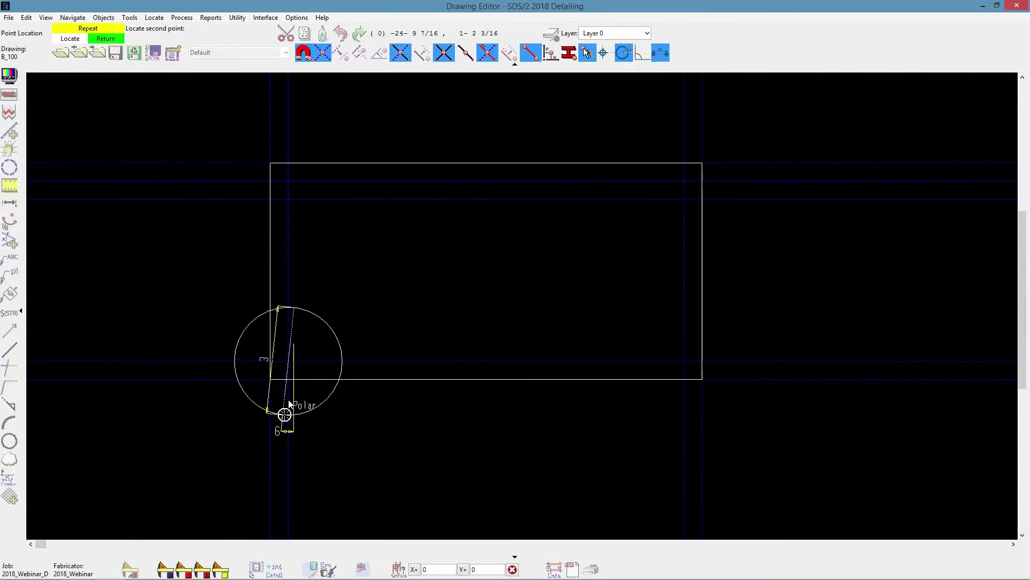
left_click(288, 379)
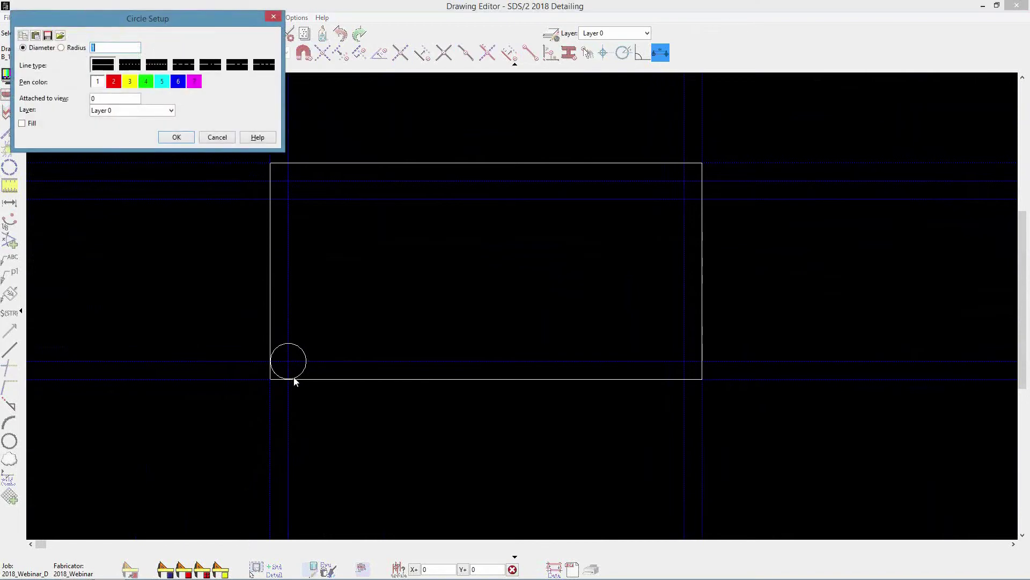
left_click(182, 138)
right_click(338, 233)
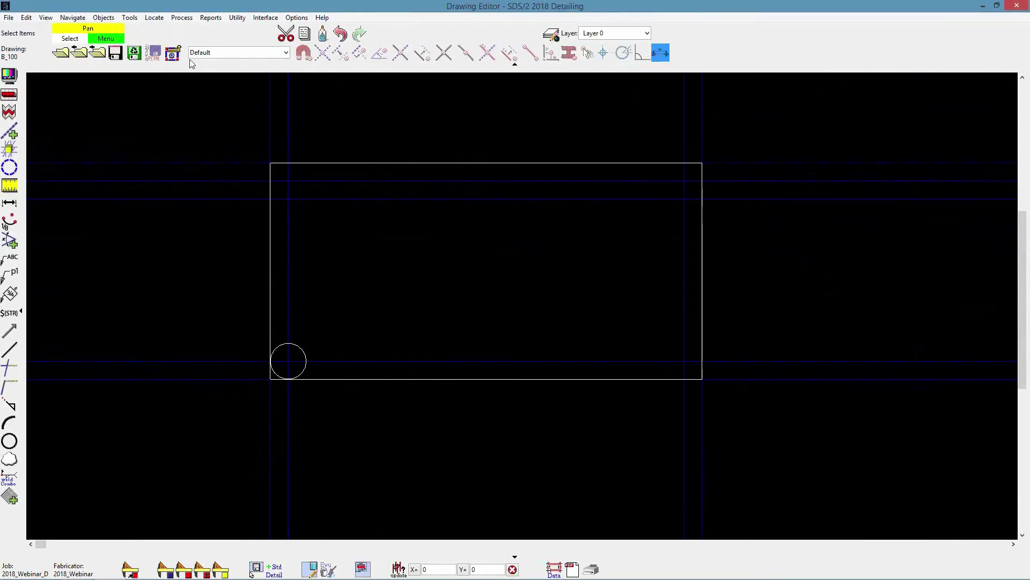
Add a Tan Tan Radius circle of radius 1/2 tangent to the left-edge construction line and the lowest of the three upper horizontal construction lines
left_click(103, 18)
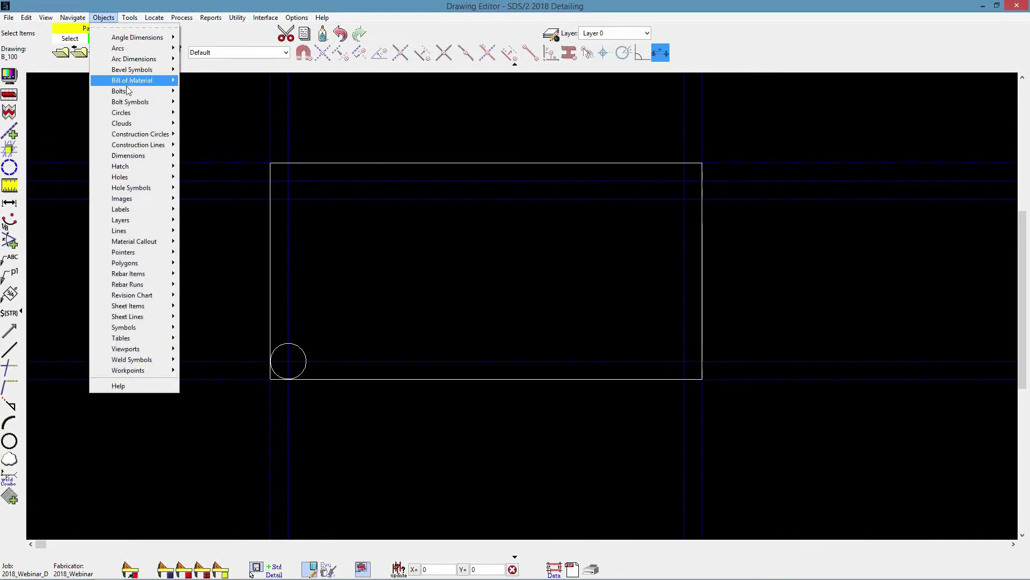
mouse_move(161, 112)
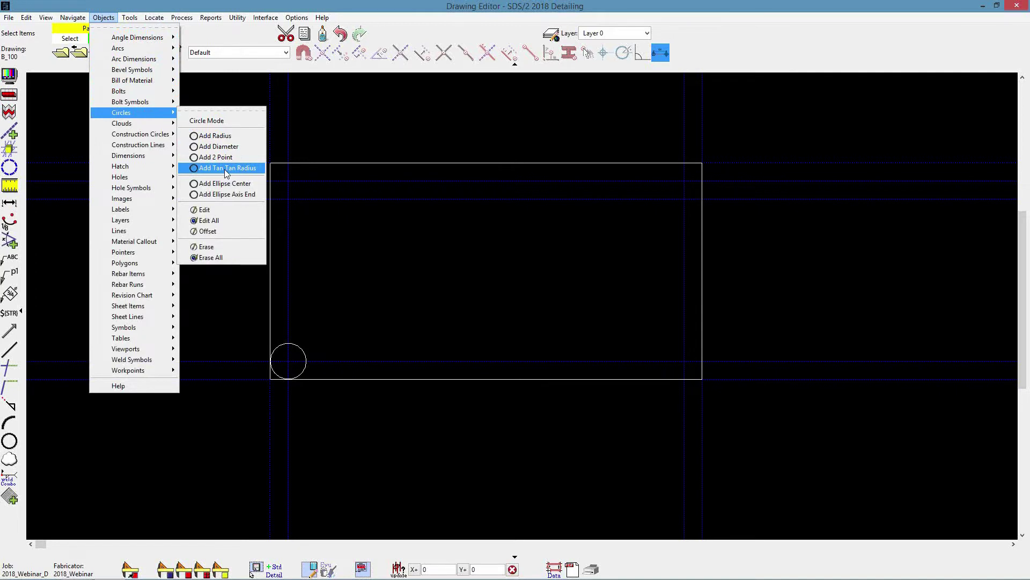
left_click(225, 169)
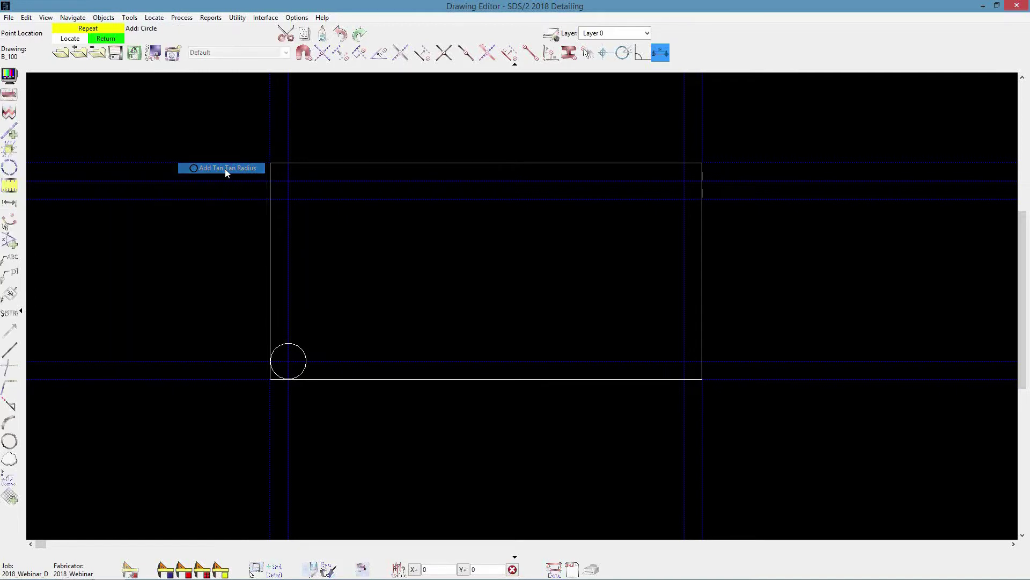
left_click(271, 133)
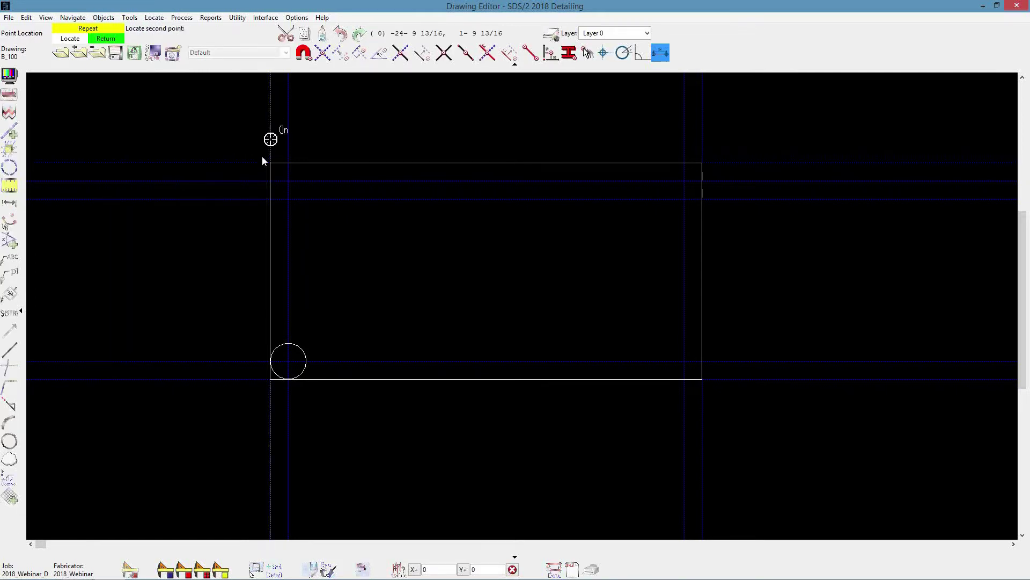
left_click(308, 199)
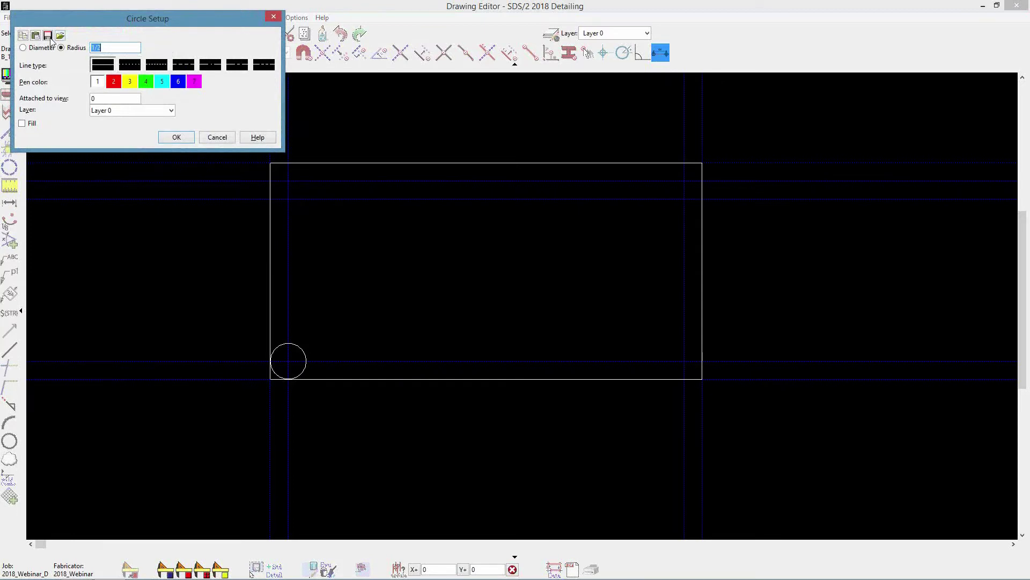
left_click(176, 138)
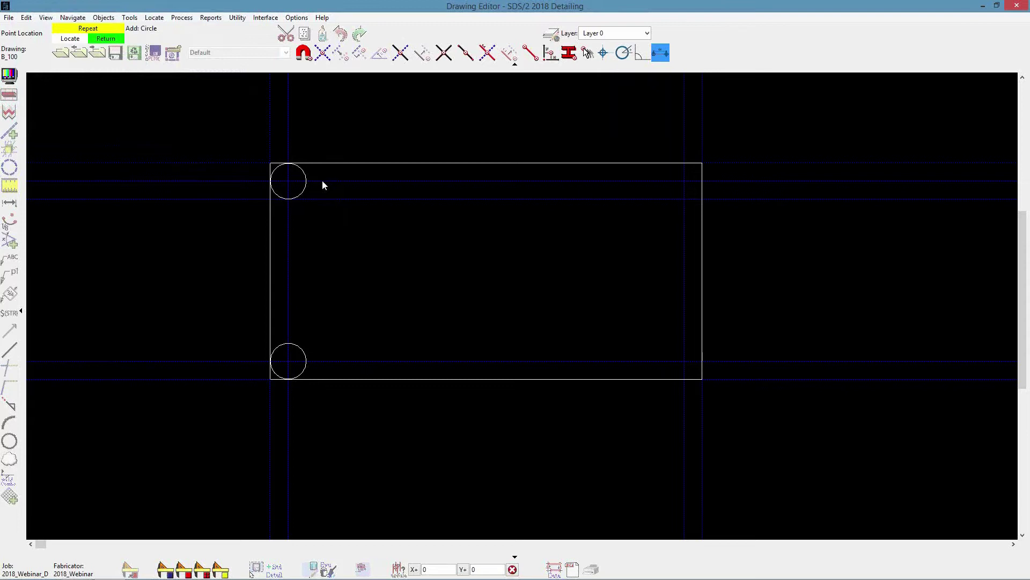
right_click(311, 122)
left_click(103, 17)
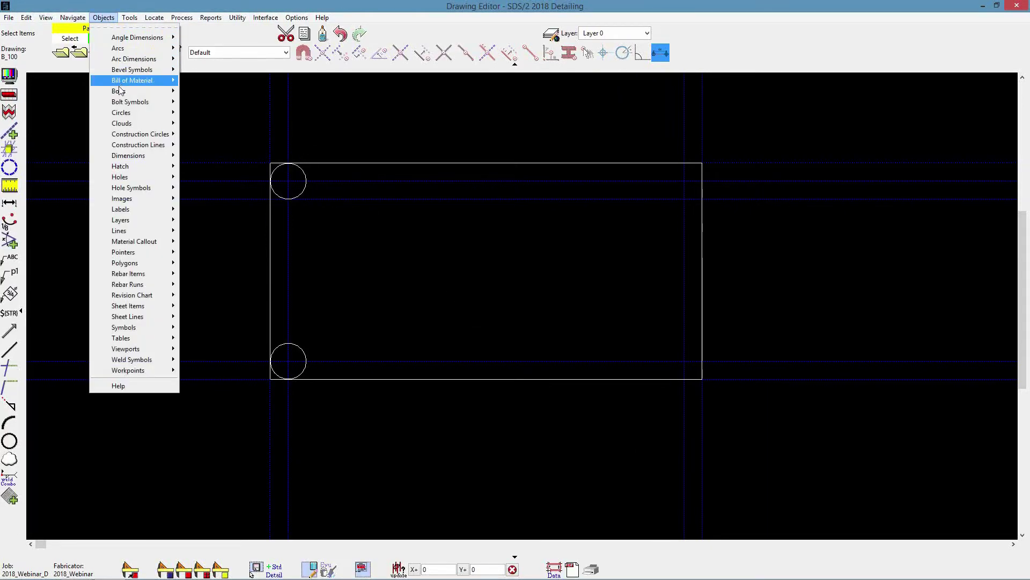
mouse_move(137, 114)
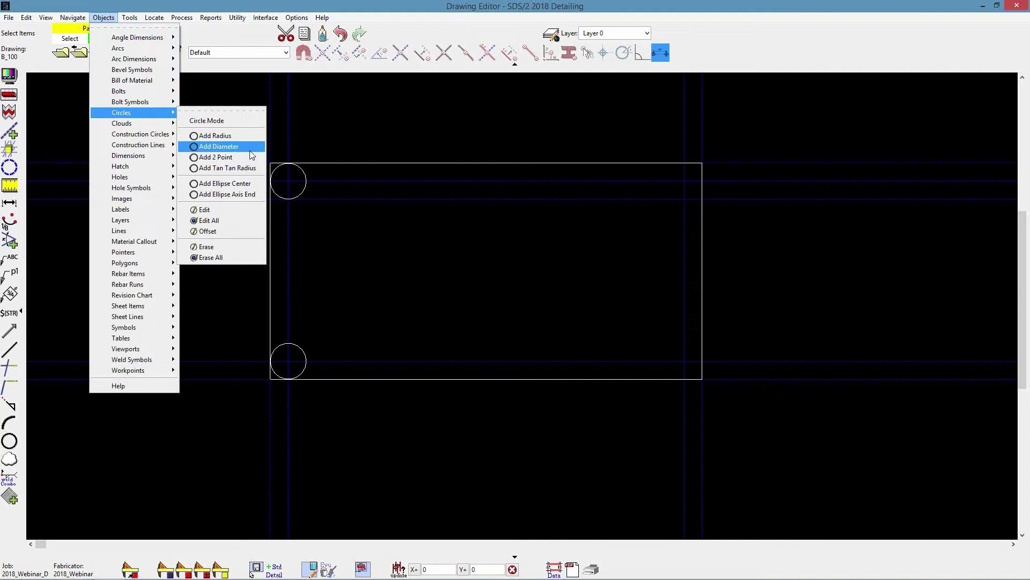
left_click(433, 113)
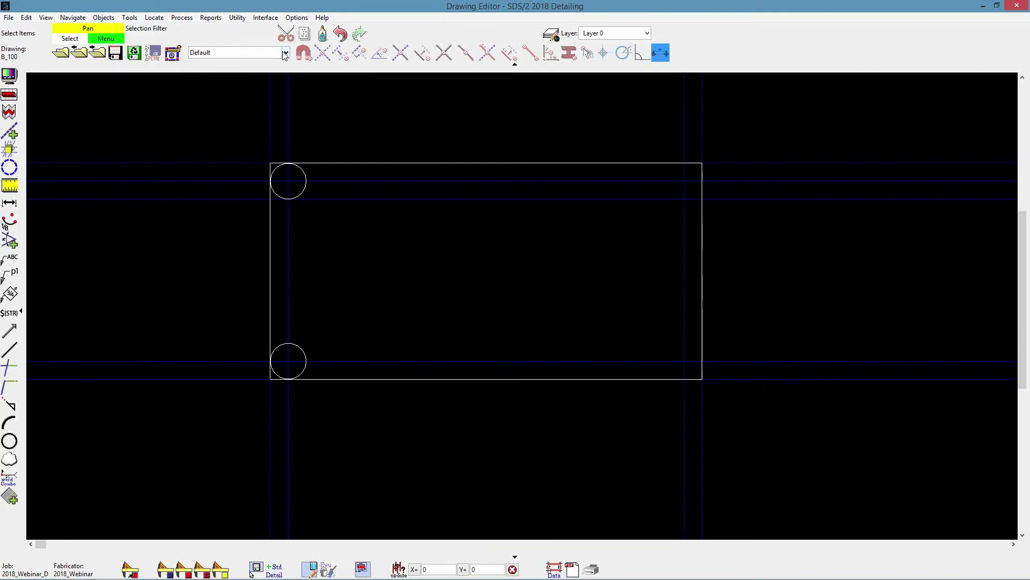
Check the Interface user options for always showing the Arc Edit and Circle Edit windows, leaving them unchanged
left_click(298, 18)
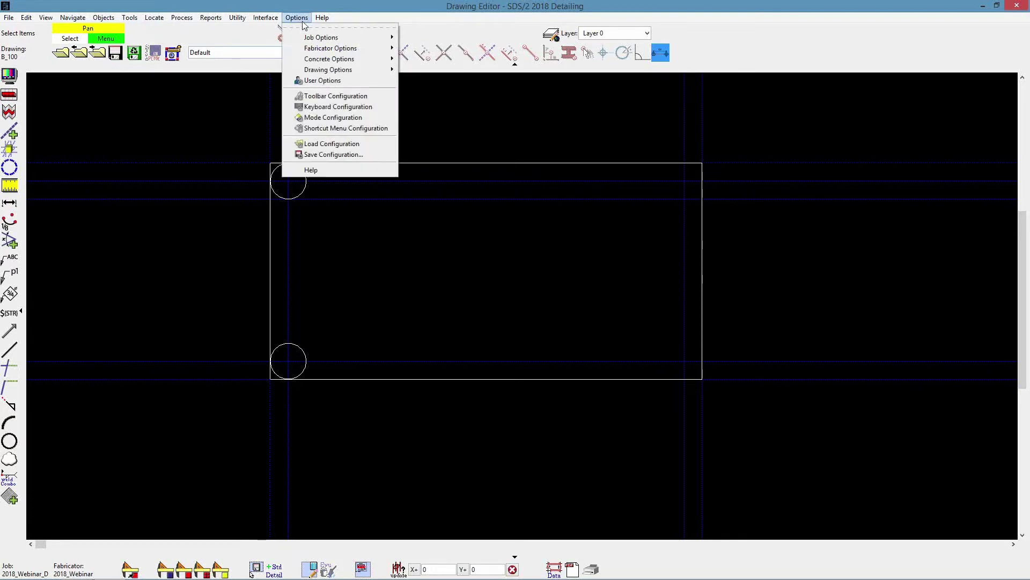
left_click(323, 79)
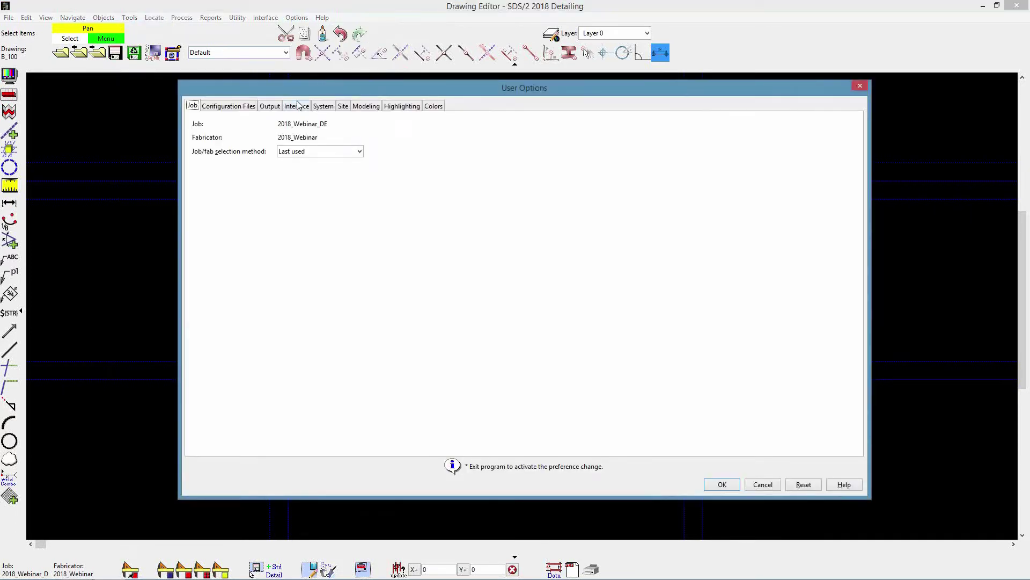
left_click(297, 106)
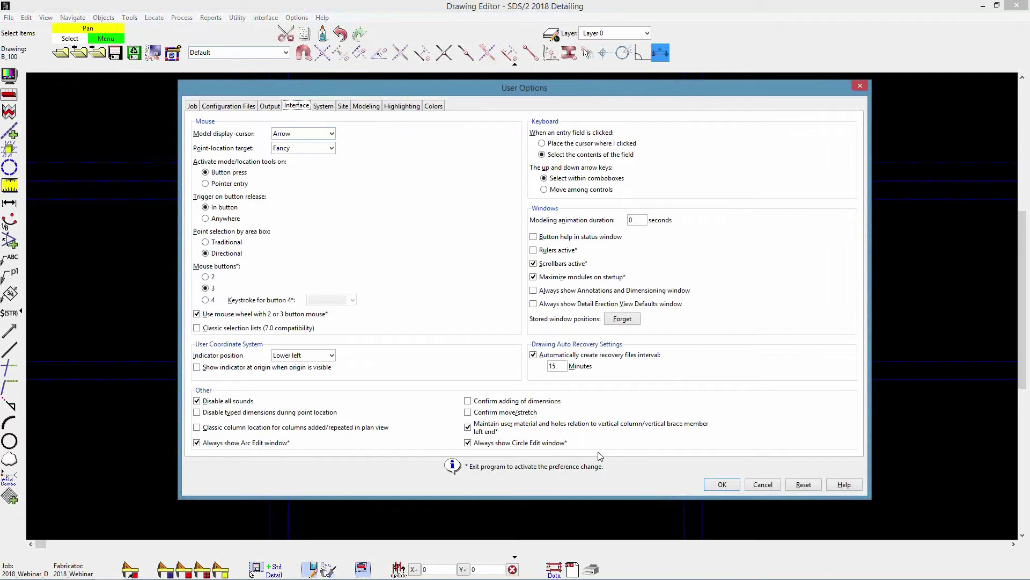
left_click(765, 485)
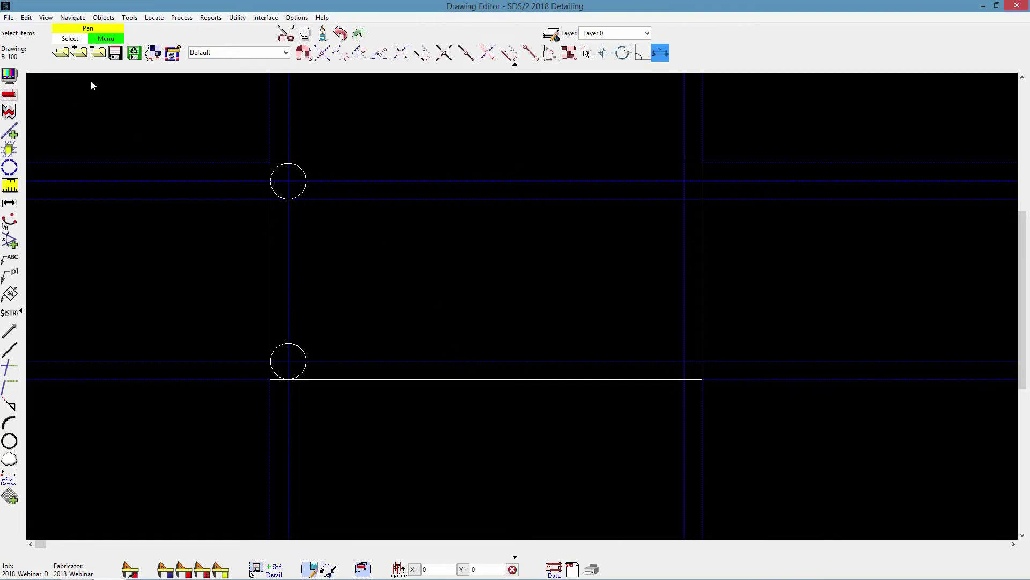
Add a center, start, end arc of radius 1/2 and included angle 90 inside the rectangle's upper-right corner
left_click(104, 18)
mouse_move(126, 50)
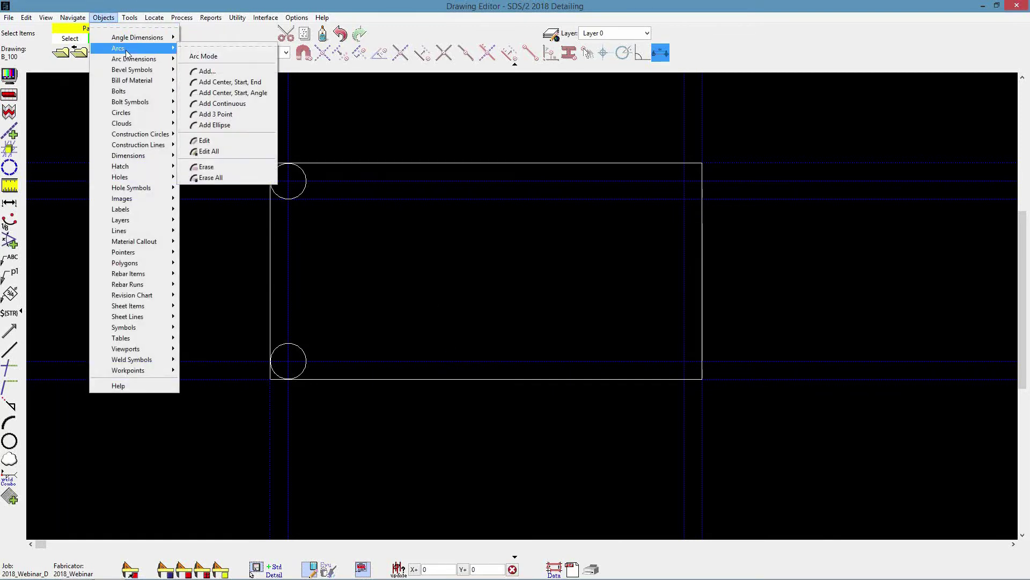
left_click(261, 81)
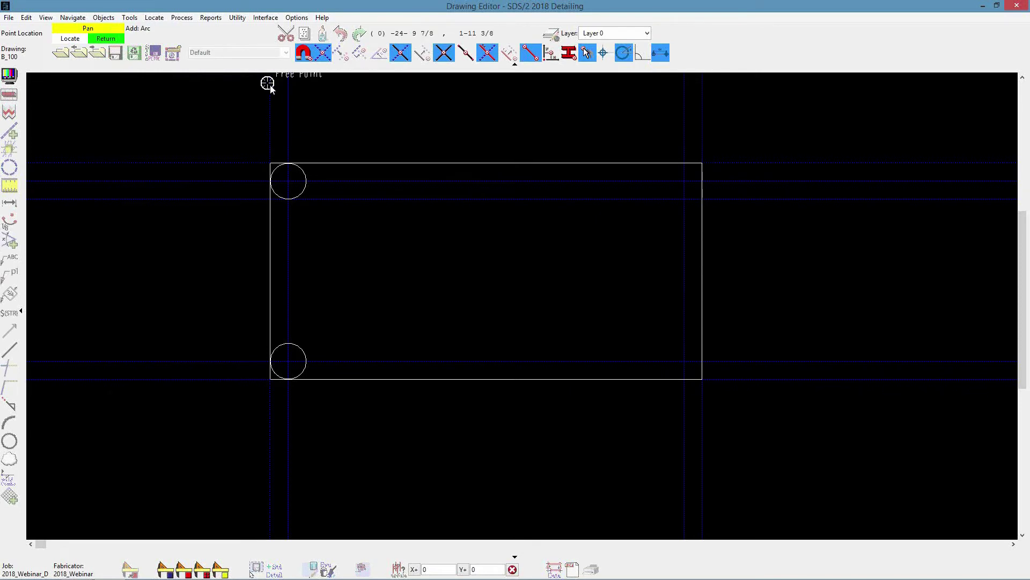
left_click(684, 181)
scroll(683, 182, "up", 2)
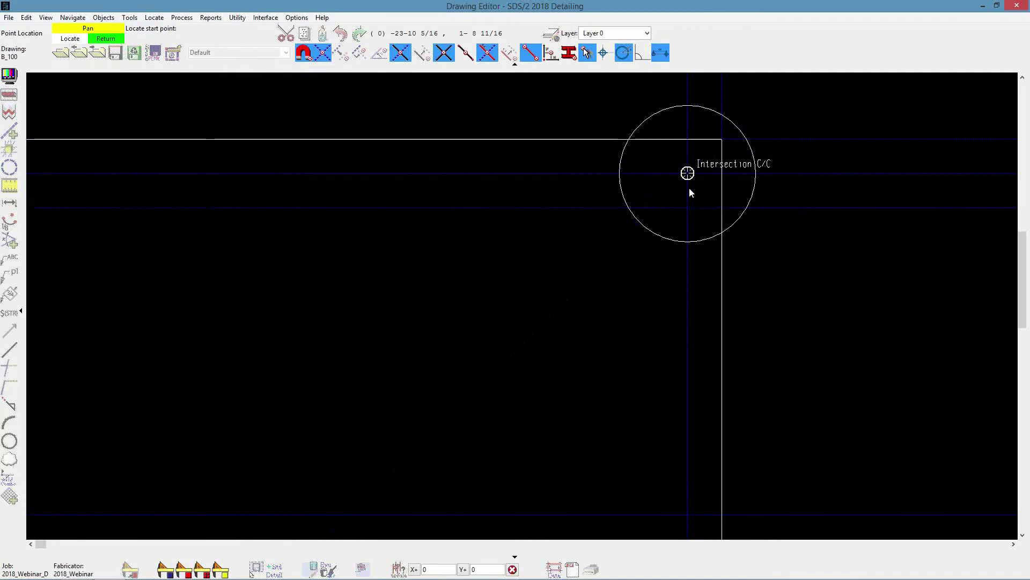
left_click(722, 174)
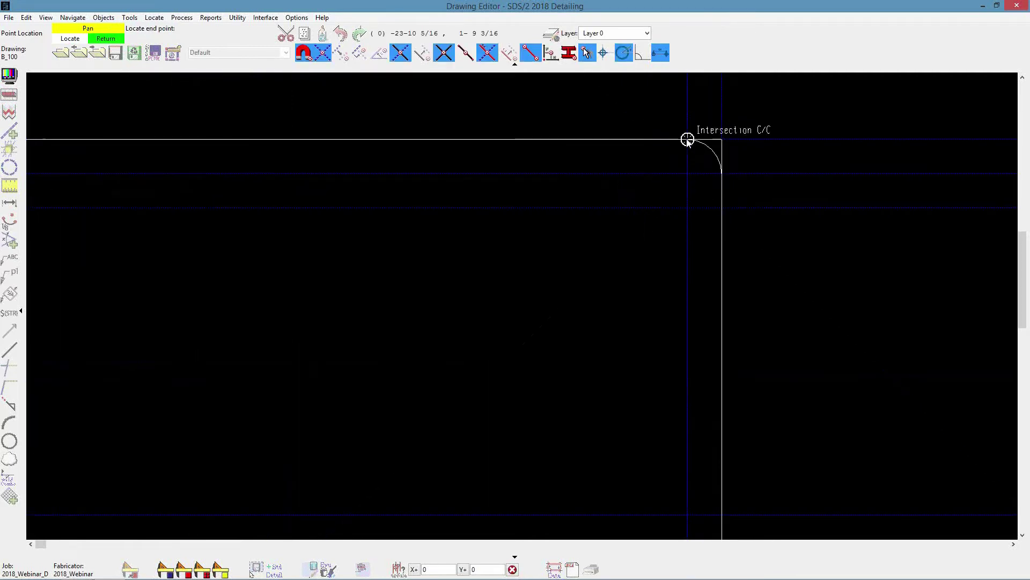
left_click(687, 140)
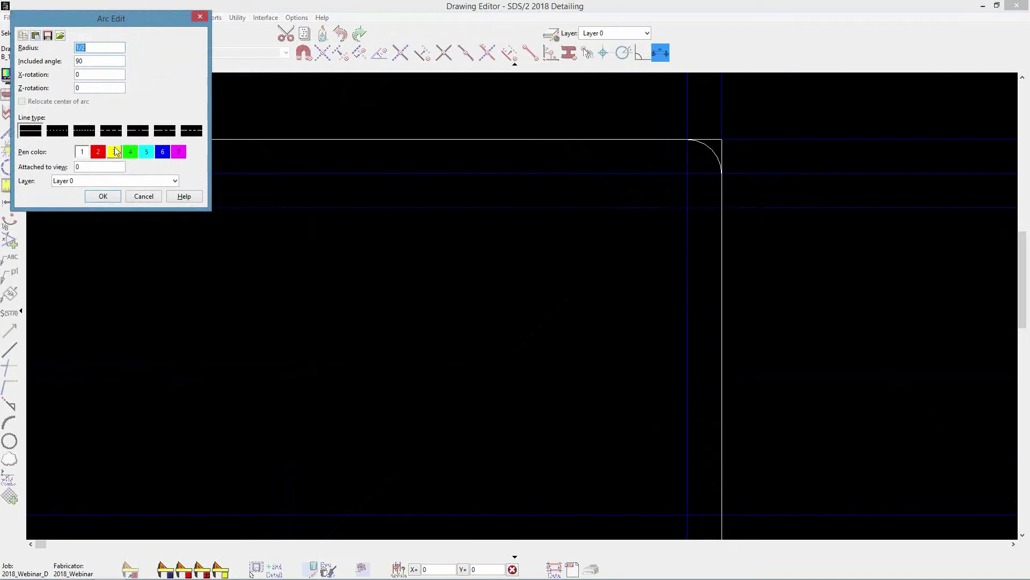
left_click(103, 196)
scroll(334, 172, "down", 2)
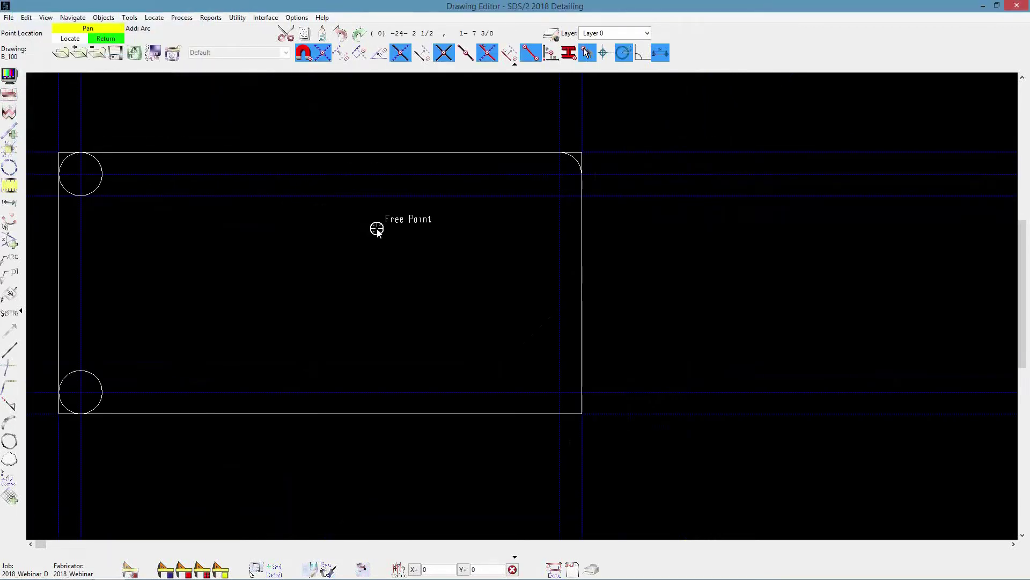
right_click(573, 250)
middle_click_drag(573, 250, 529, 217)
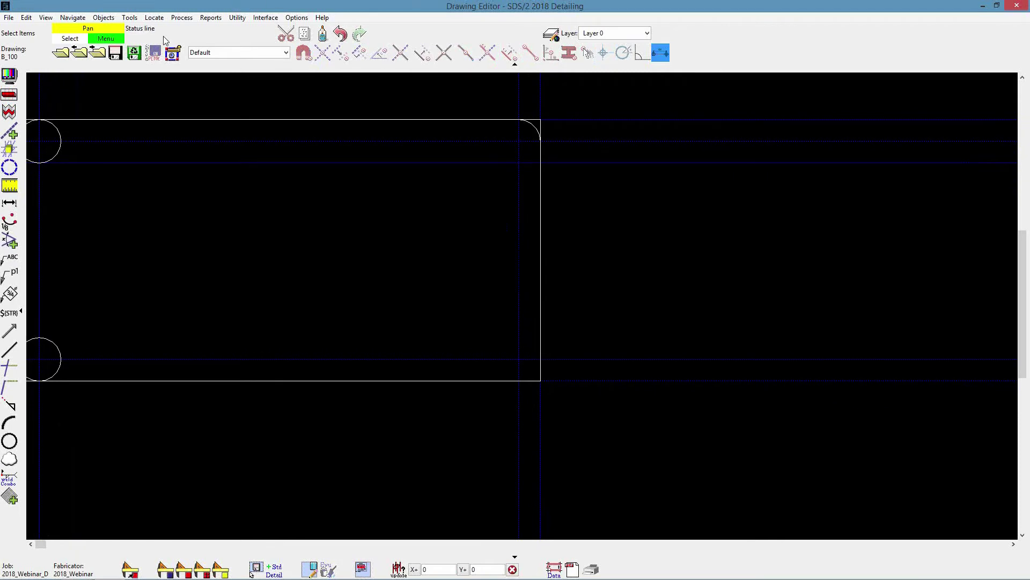
Add a center, start, angle arc of radius 1/2 and included angle 90 inside the rectangle's lower-right corner
left_click(104, 18)
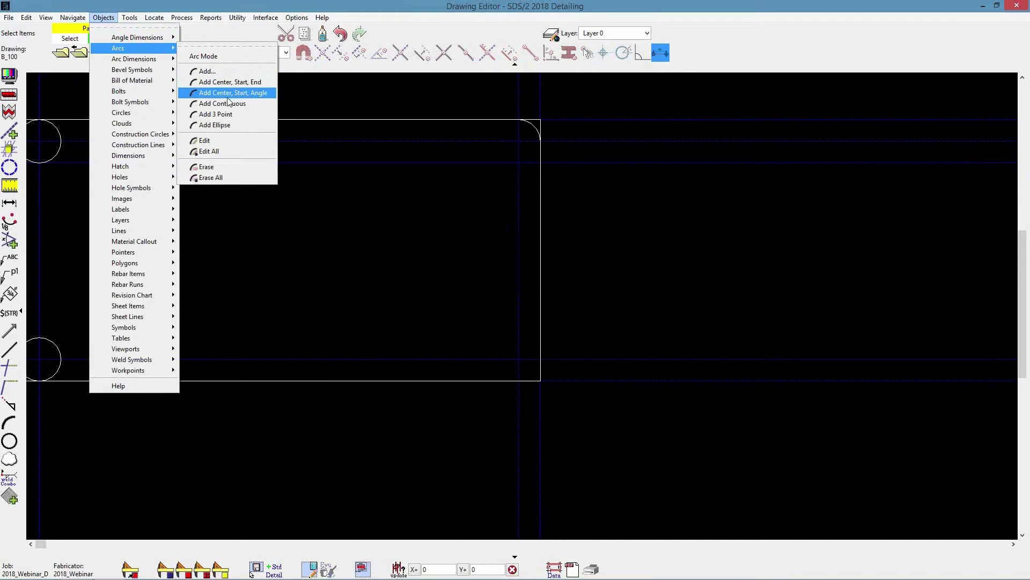
left_click(263, 94)
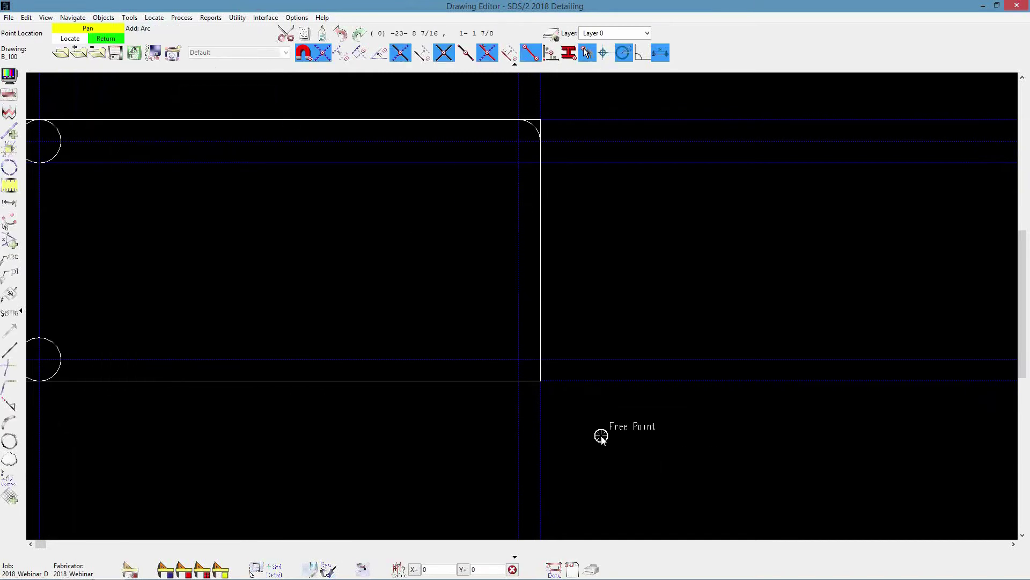
left_click(524, 363)
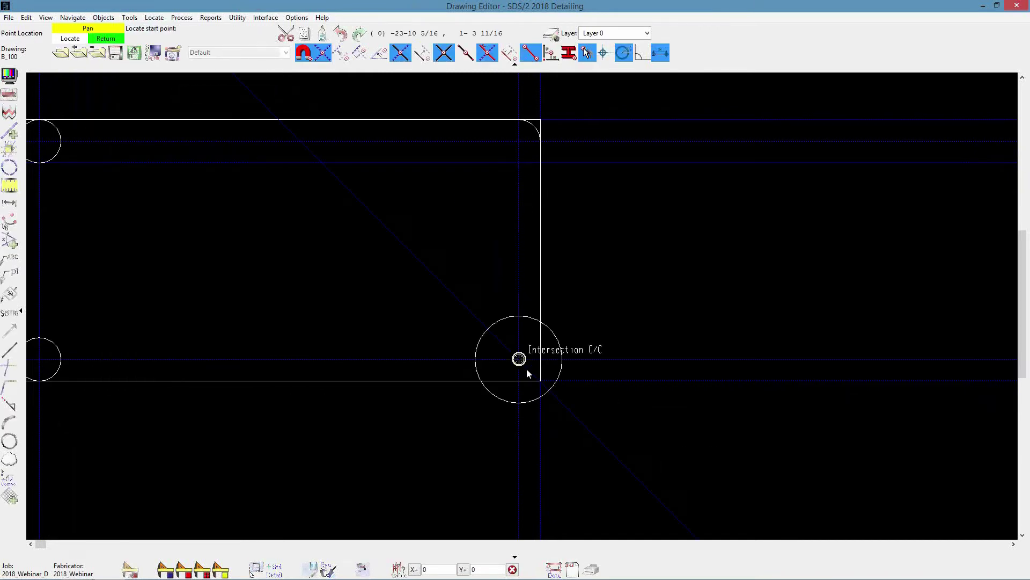
left_click(519, 381)
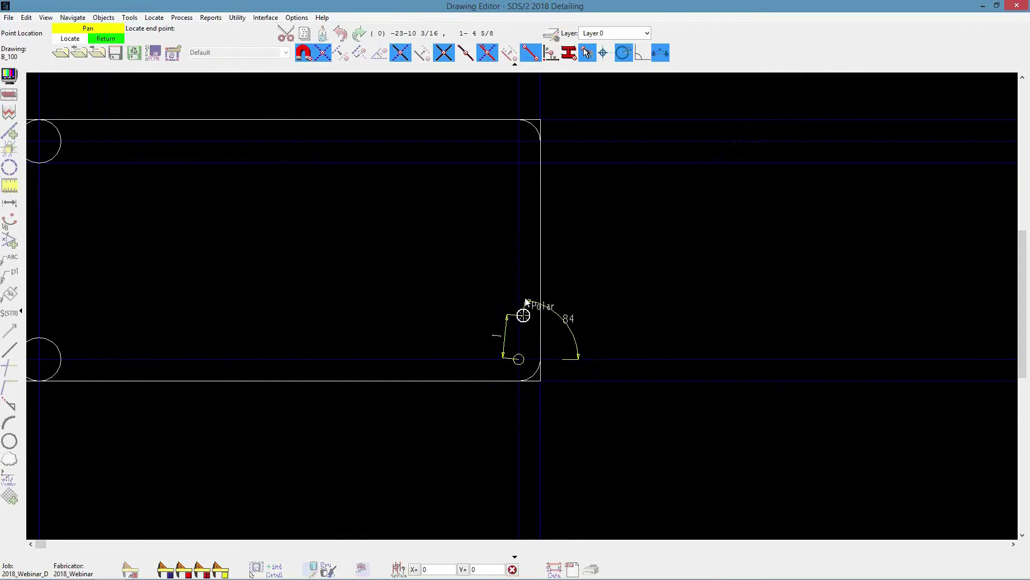
type("@90")
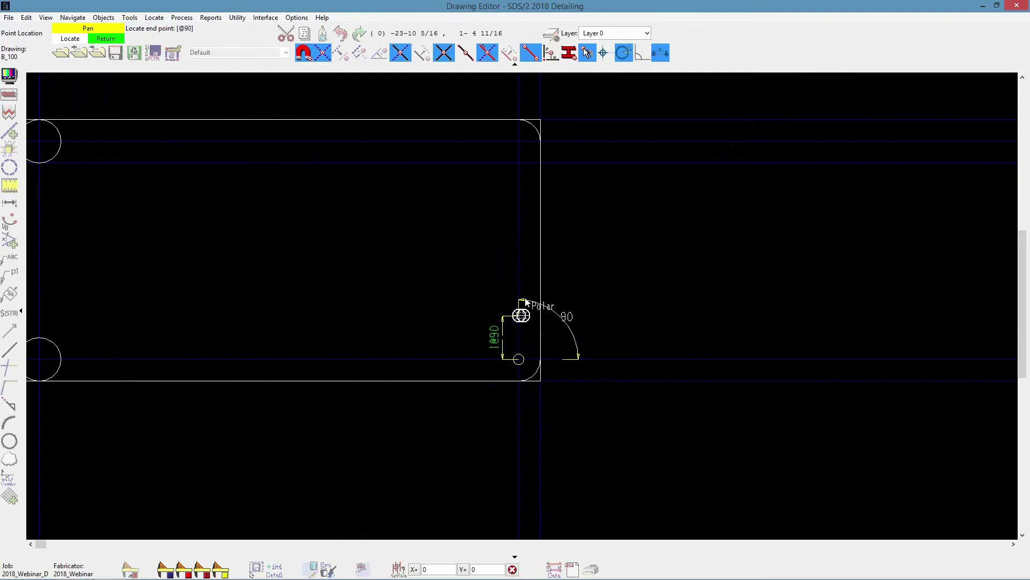
key("Return")
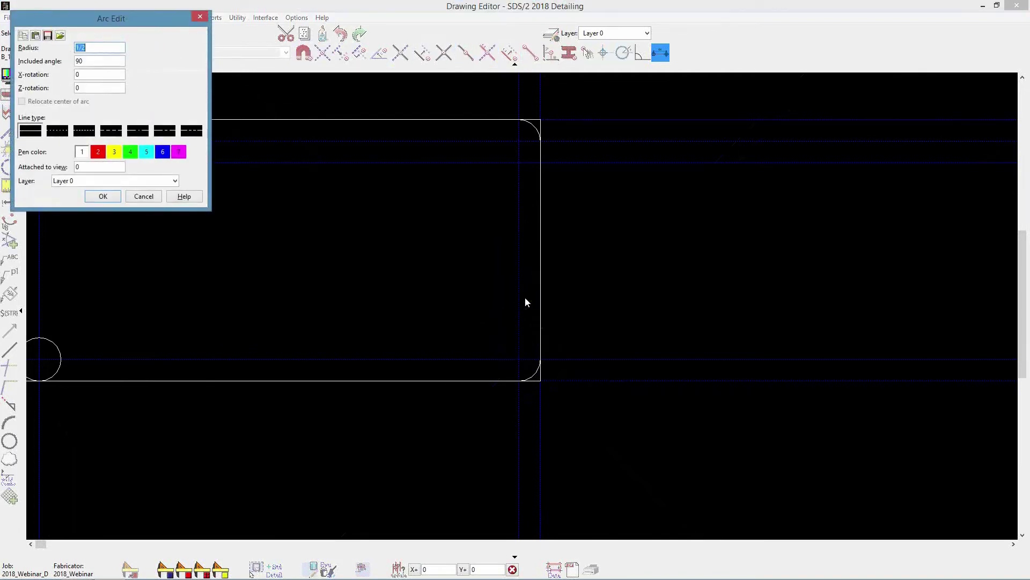
left_click(102, 196)
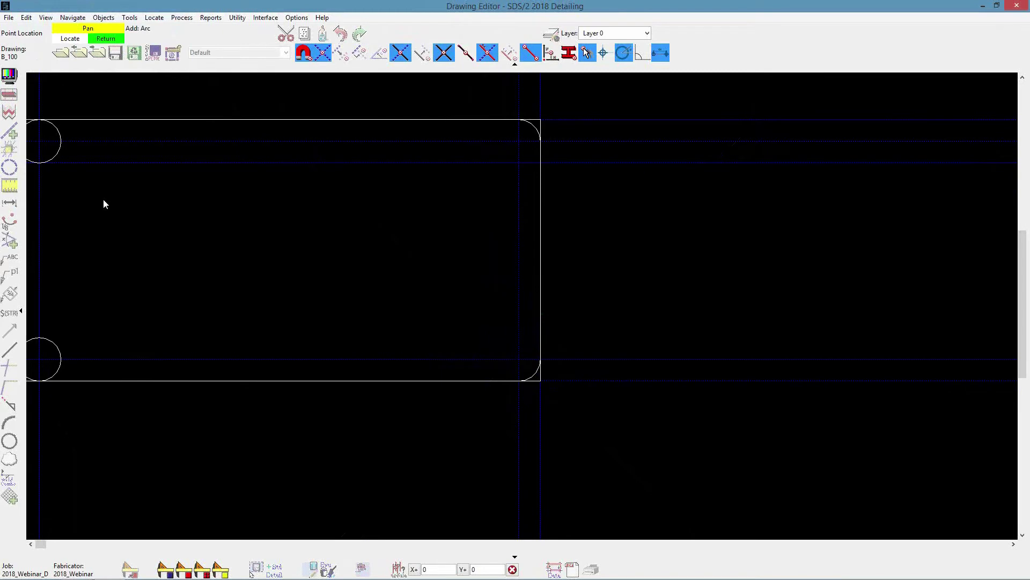
right_click(228, 170)
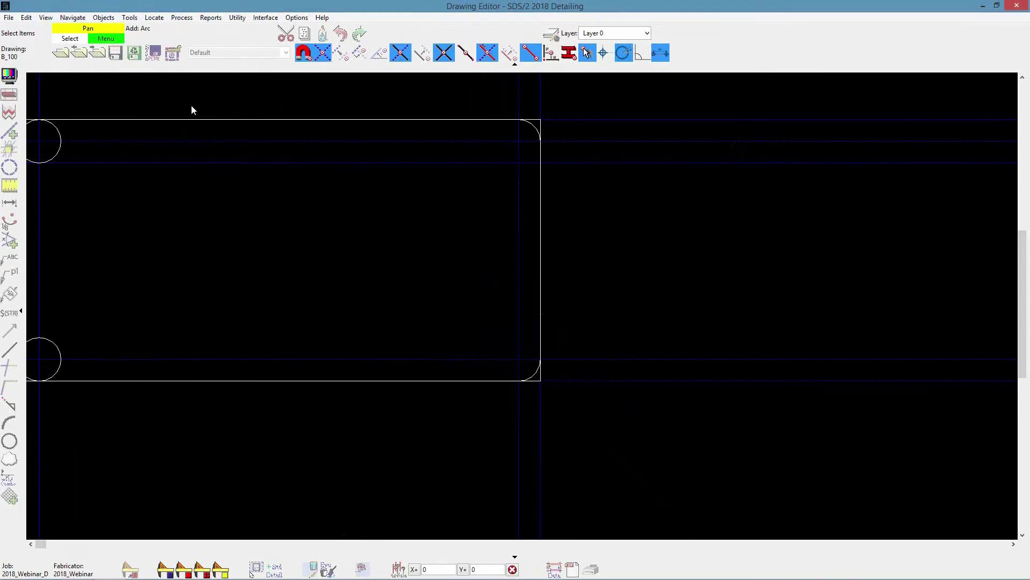
left_click(104, 19)
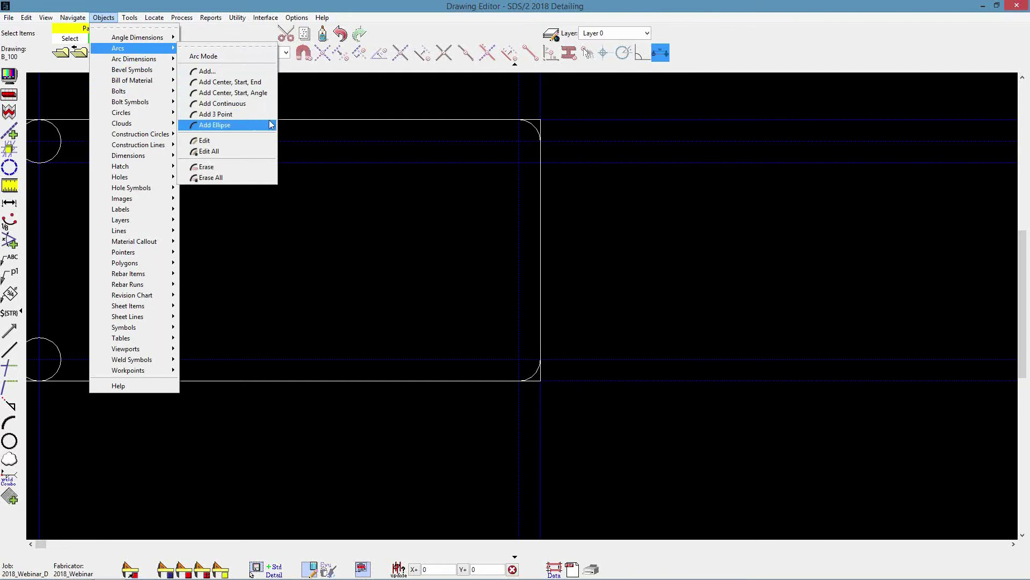
left_click(417, 104)
Trim the upper-left corner's overhanging line ends and the circle's inner portion, using the rectangle, circles and arcs together as trimming items
mouse_move(146, 206)
middle_mouse_down()
mouse_move(262, 230)
mouse_move(325, 229)
middle_mouse_up()
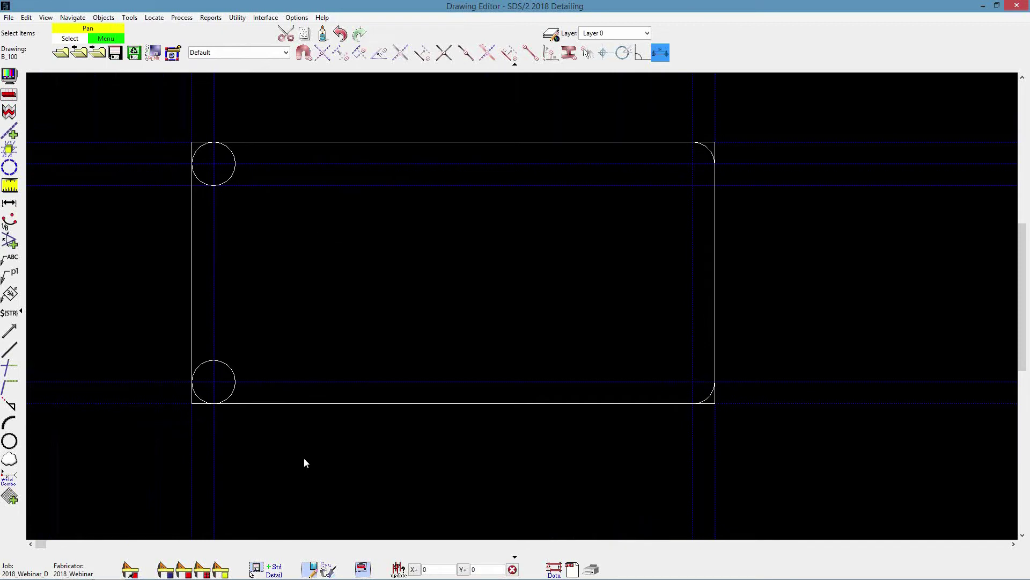
left_click(14, 366)
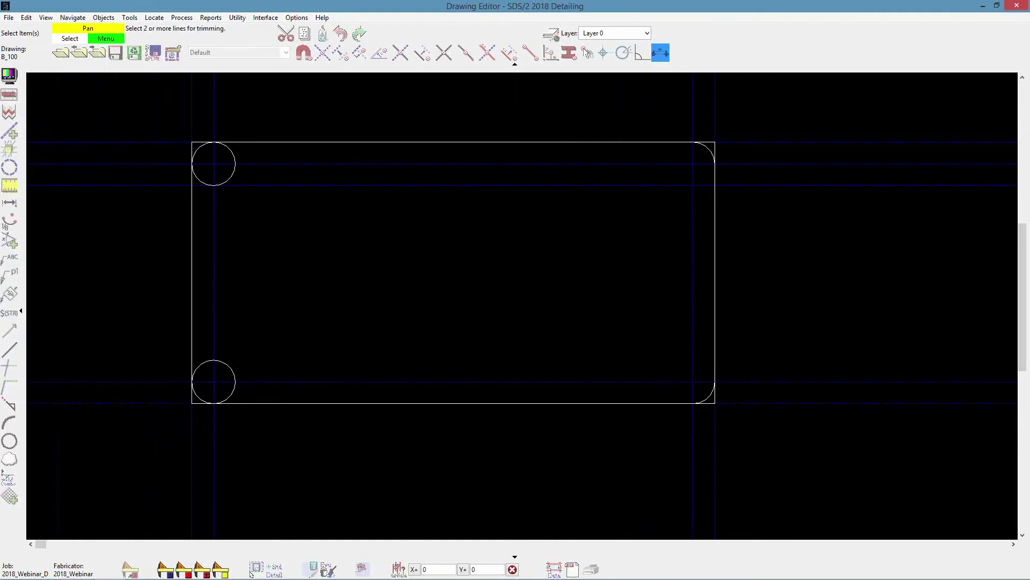
left_click_drag(832, 108, 105, 435)
right_click(255, 263)
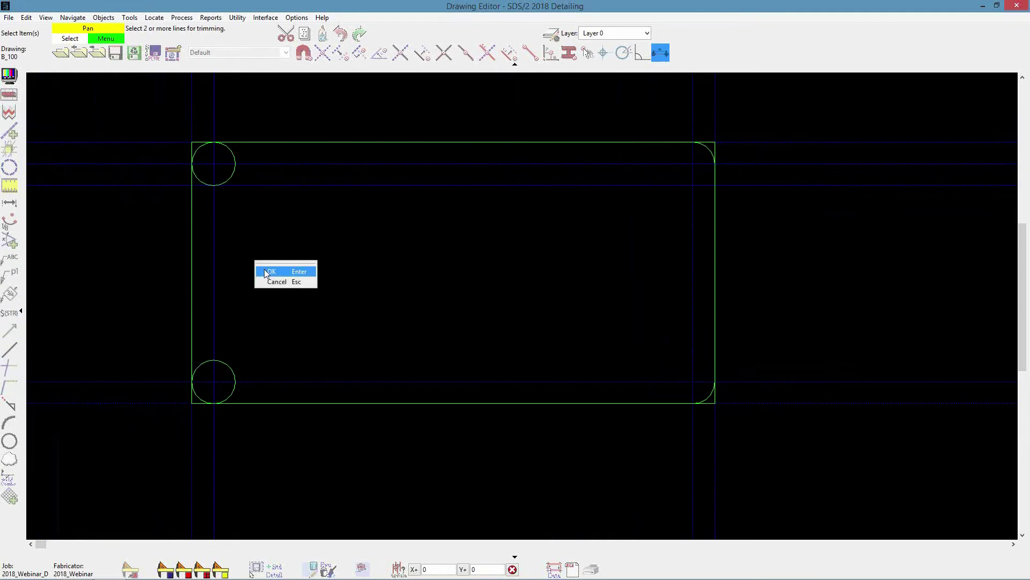
left_click(265, 271)
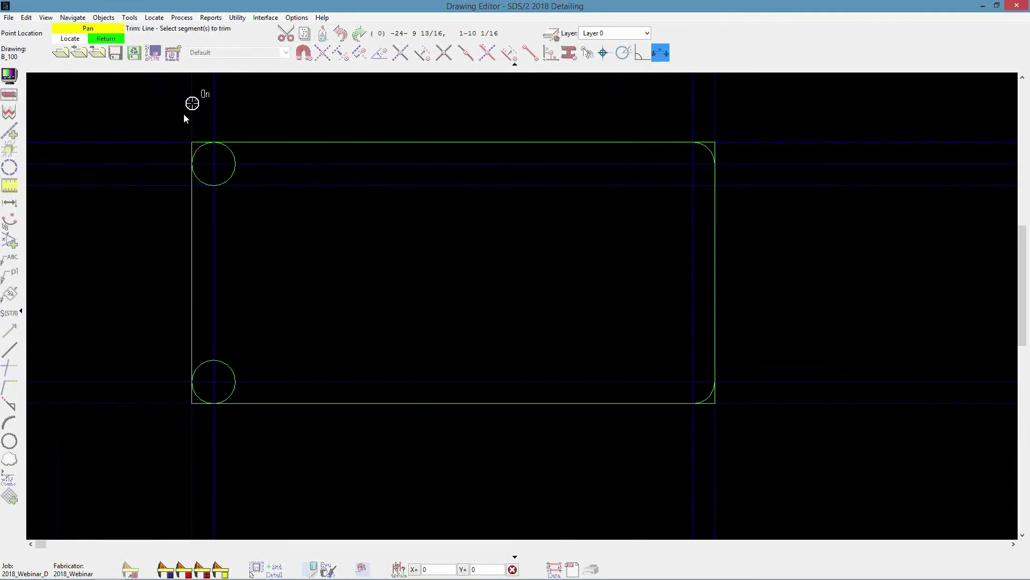
scroll(172, 132, "up", 3)
left_click(229, 180)
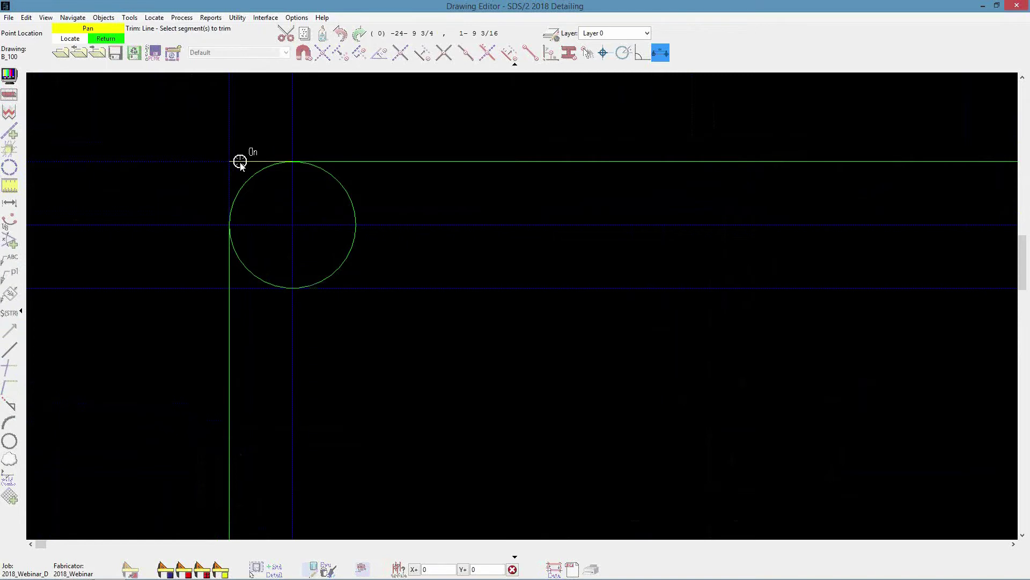
left_click(353, 223)
Trim the overhanging rectangle line ends at the upper-right, lower-right and lower-left corners
scroll(292, 214, "down", 5)
scroll(632, 184, "up", 4)
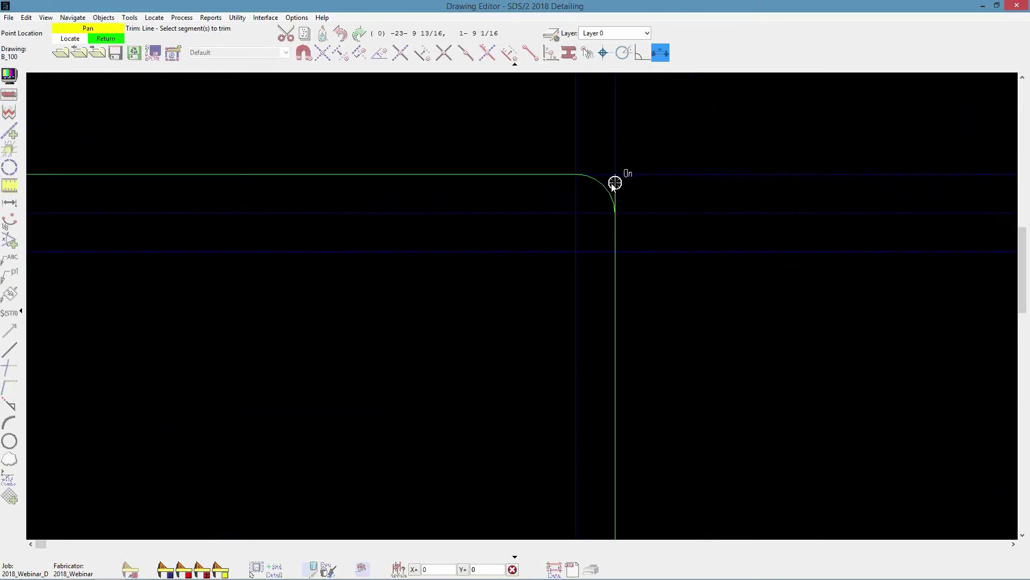
scroll(574, 150, "down", 3)
scroll(570, 318, "up", 5)
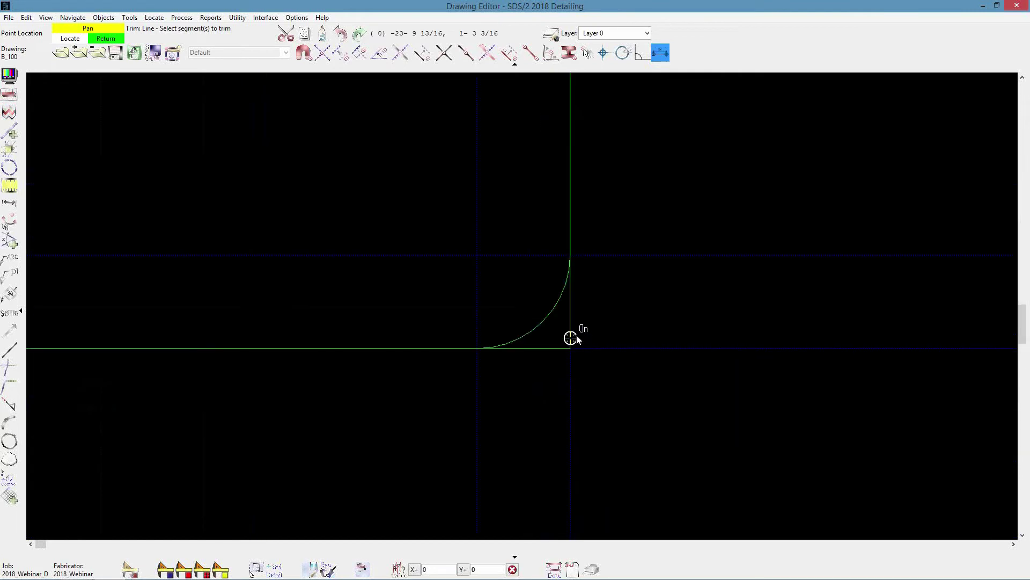
scroll(748, 340, "down", 5)
scroll(214, 357, "up", 4)
left_click(183, 266)
left_click(199, 285)
right_click(513, 169)
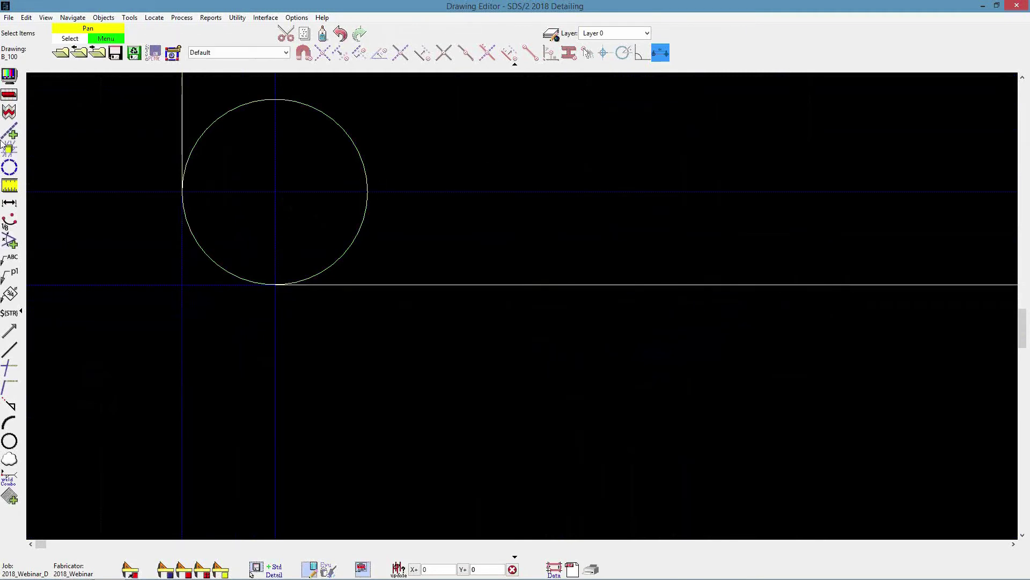
Trim away the inner portion of the lower-left circle, leaving only the rounded corner arc
left_click(10, 368)
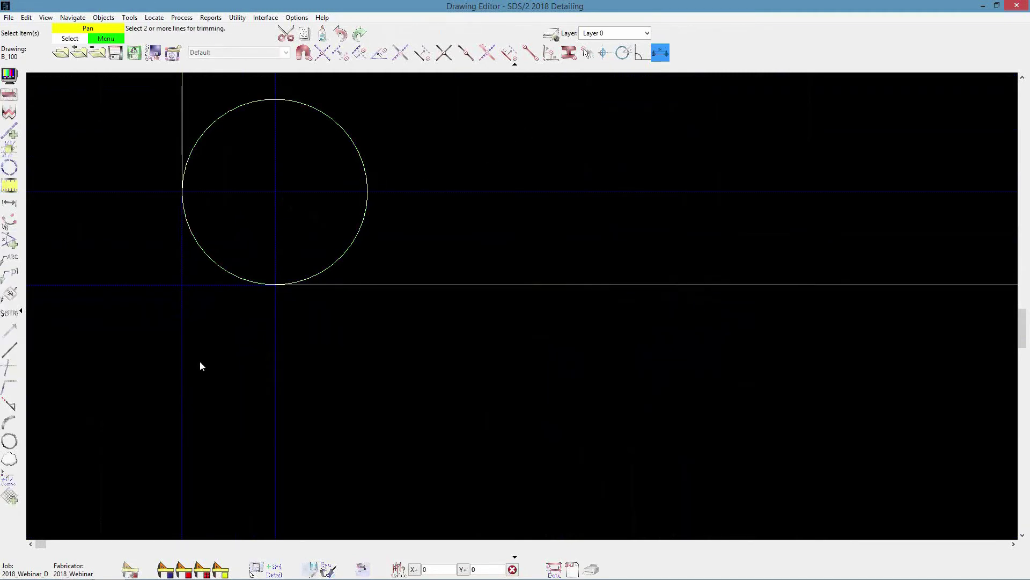
right_click(542, 180)
left_click(558, 189)
left_click(352, 140)
right_click(352, 169)
Check the upper-left corner arc's edit settings and examine the rounded rectangle as a whole
scroll(265, 278, "down", 3)
scroll(265, 278, "down", 2)
middle_click_drag(288, 156, 276, 299)
scroll(253, 230, "up", 4)
double_click(261, 214)
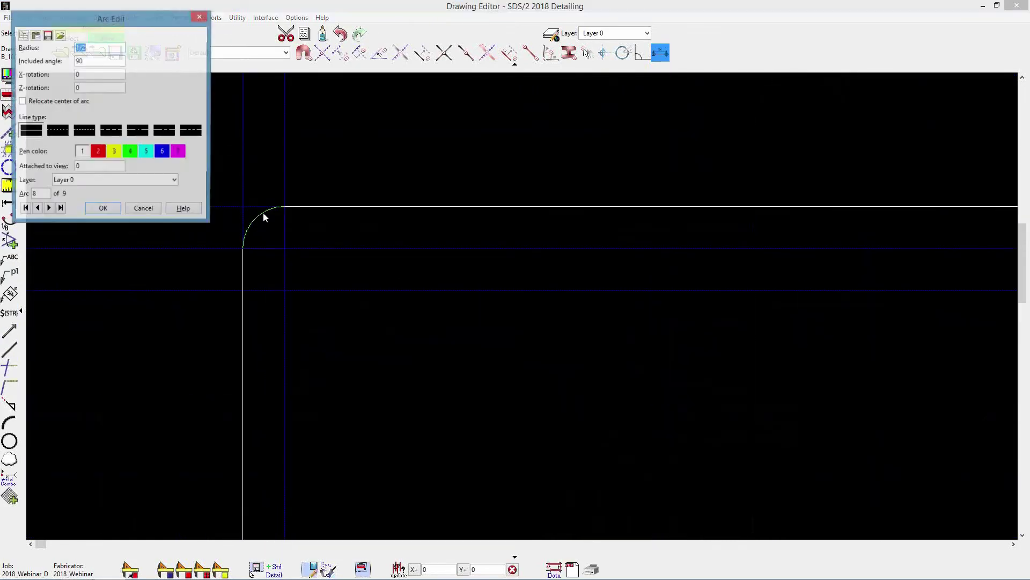
left_click(95, 206)
scroll(96, 208, "down", 2)
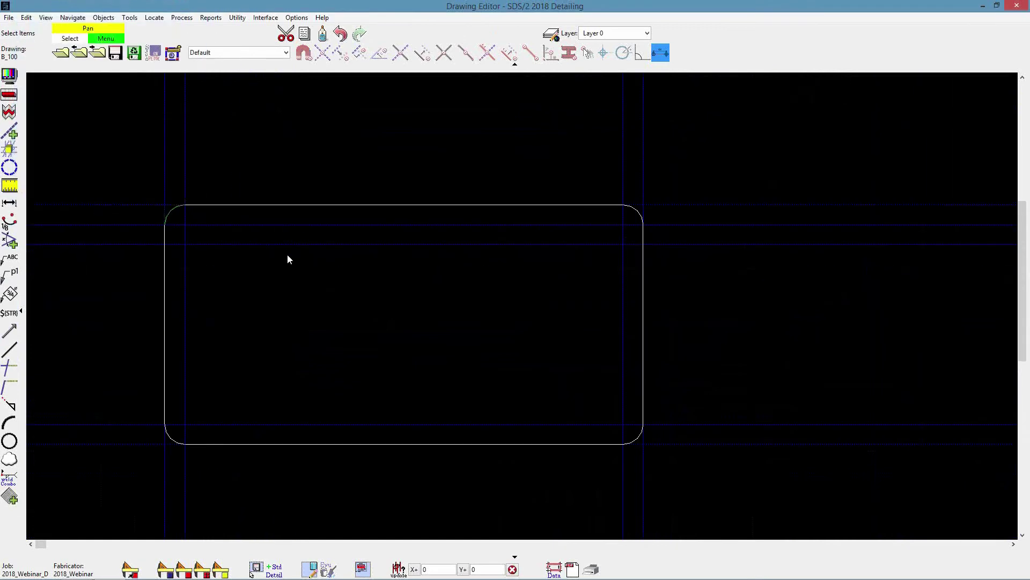
scroll(617, 207, "up", 2)
scroll(689, 233, "down", 2)
middle_click_drag(495, 338, 518, 285)
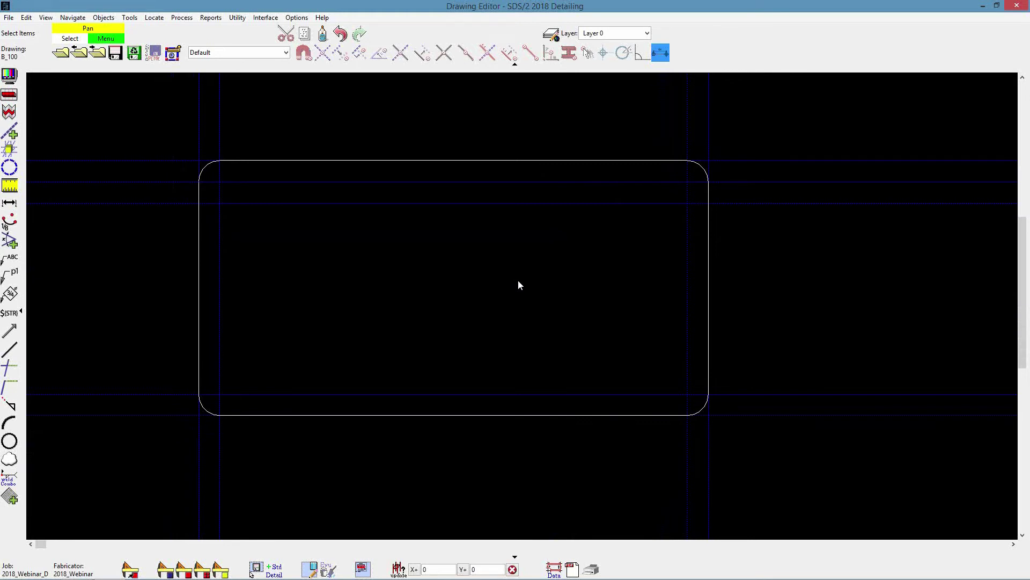
Add an ellipse by center in the empty area beside the beam, with major axis radius about 8 and minor axis radius about 2 7/8
scroll(428, 305, "down", 5)
middle_click_drag(409, 313, 836, 320)
scroll(373, 338, "up", 2)
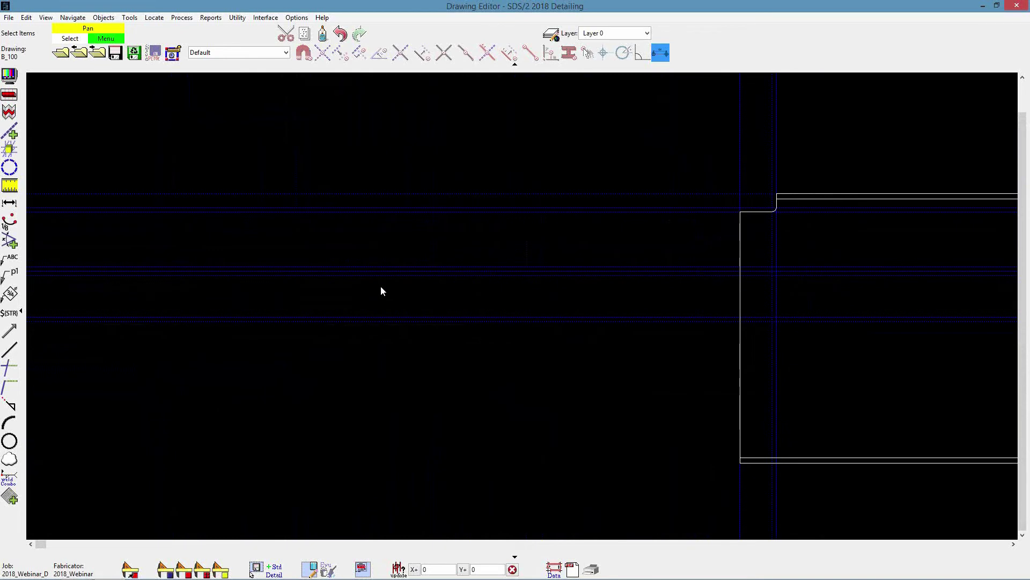
middle_click_drag(381, 377, 536, 373)
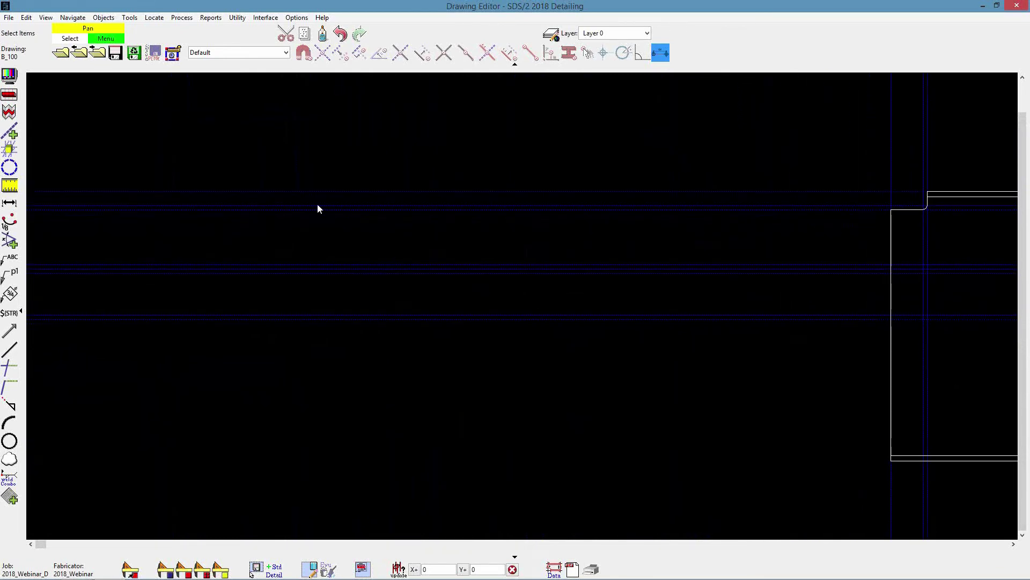
left_click(104, 18)
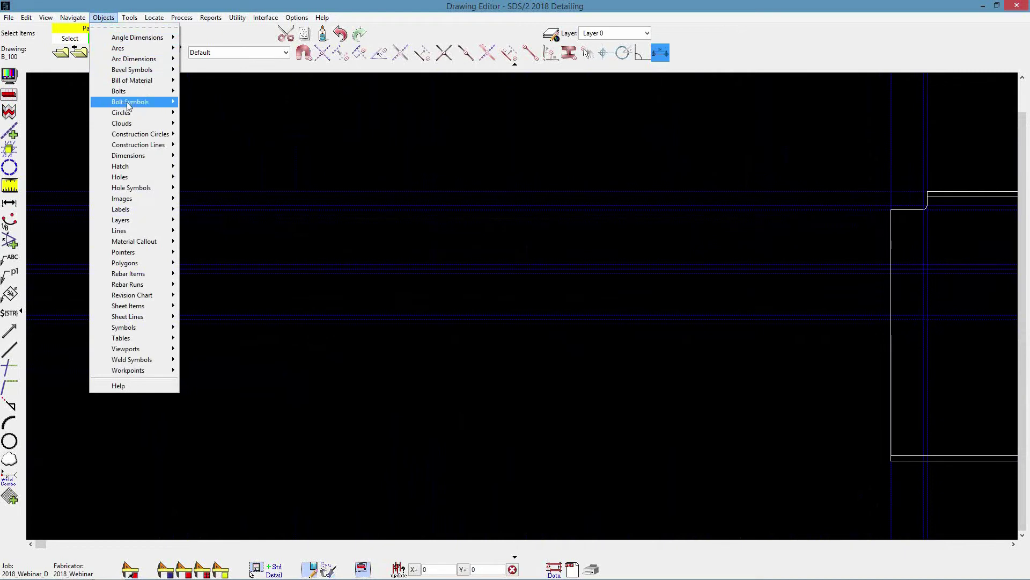
mouse_move(131, 112)
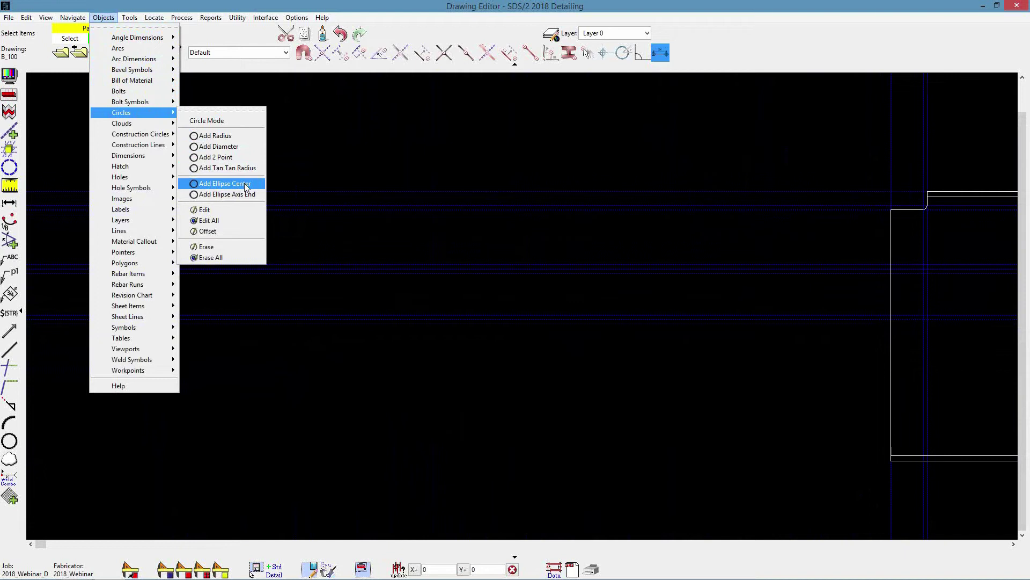
left_click(245, 184)
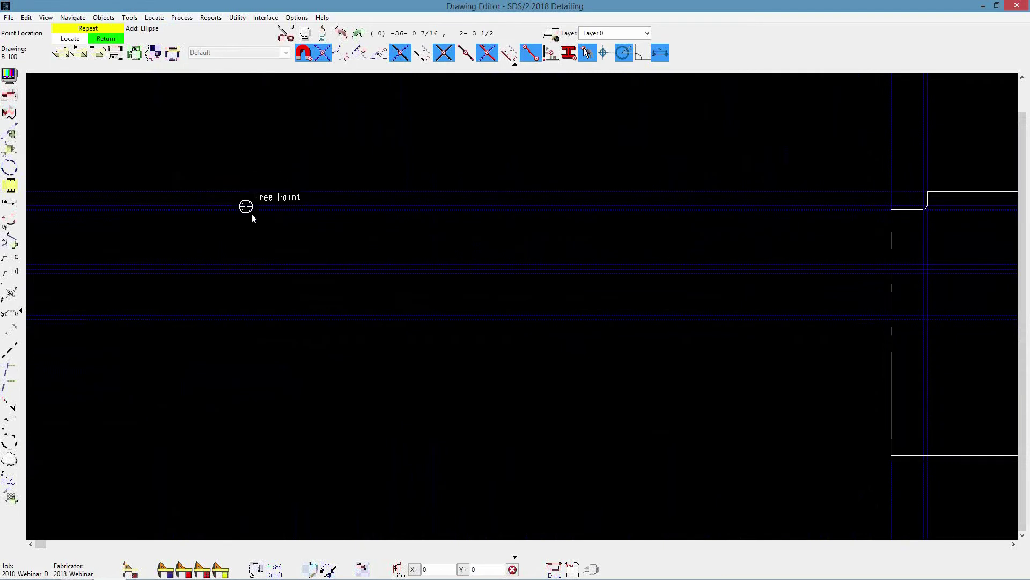
left_click(257, 245)
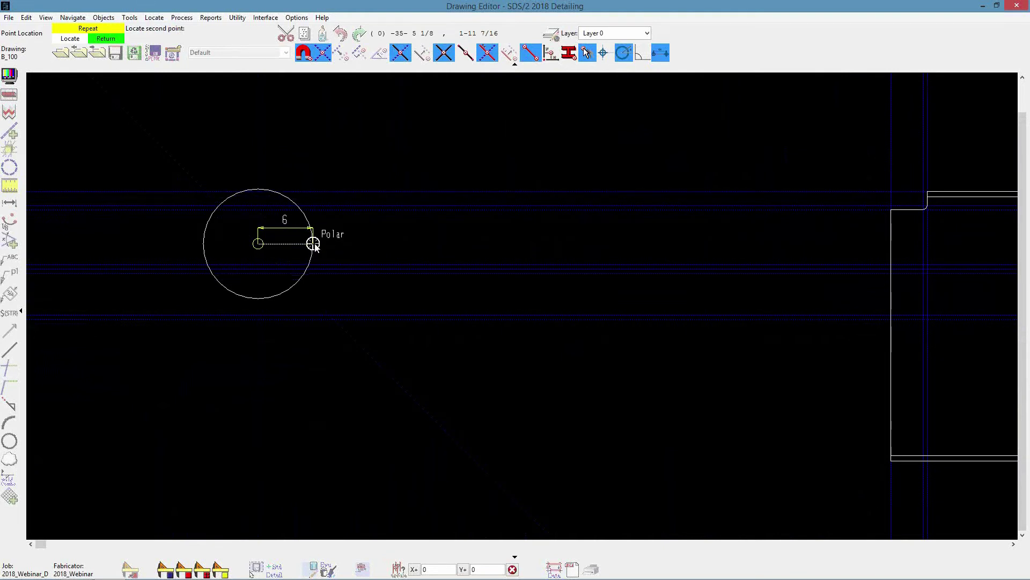
left_click(333, 243)
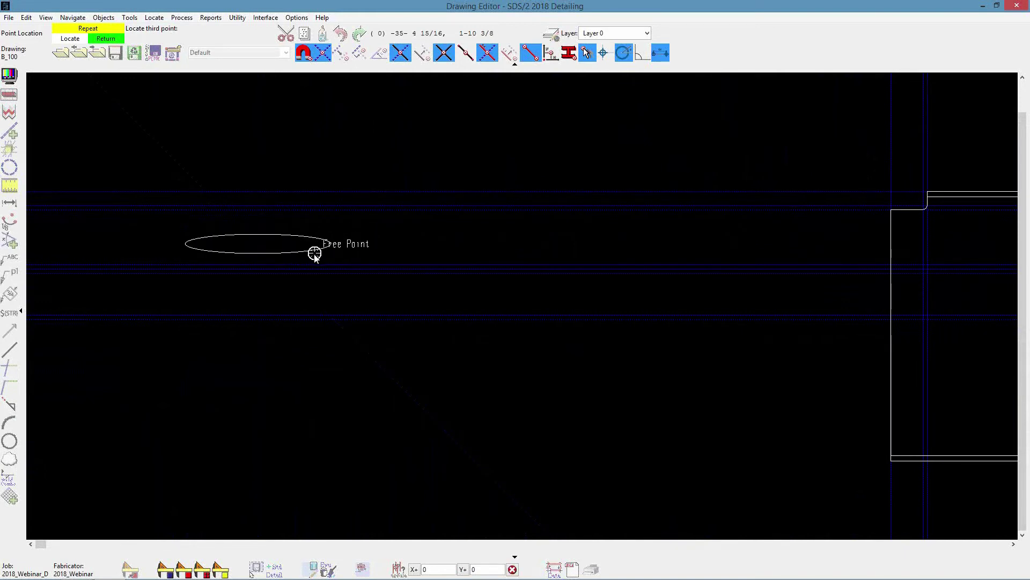
left_click(273, 219)
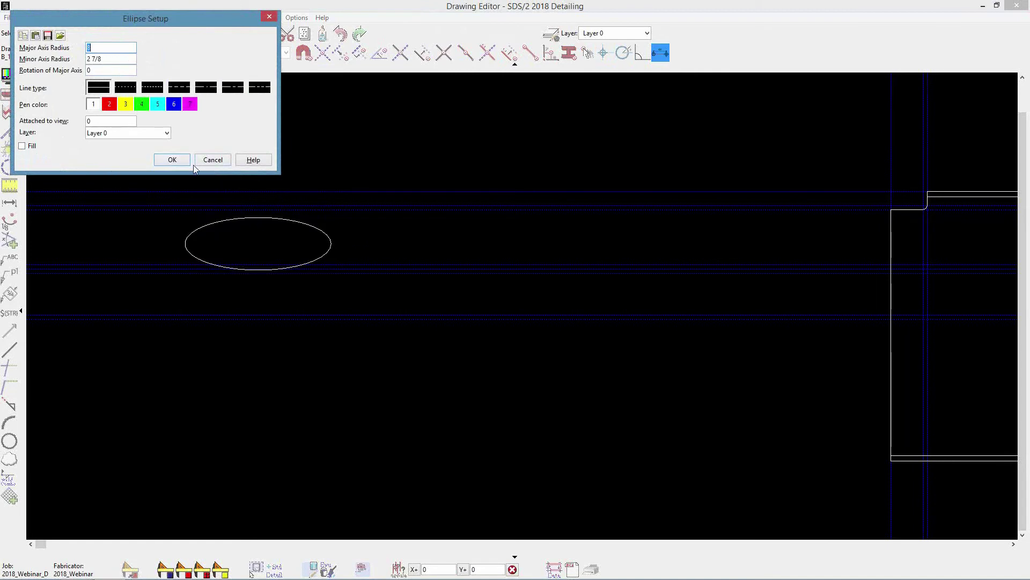
left_click(178, 160)
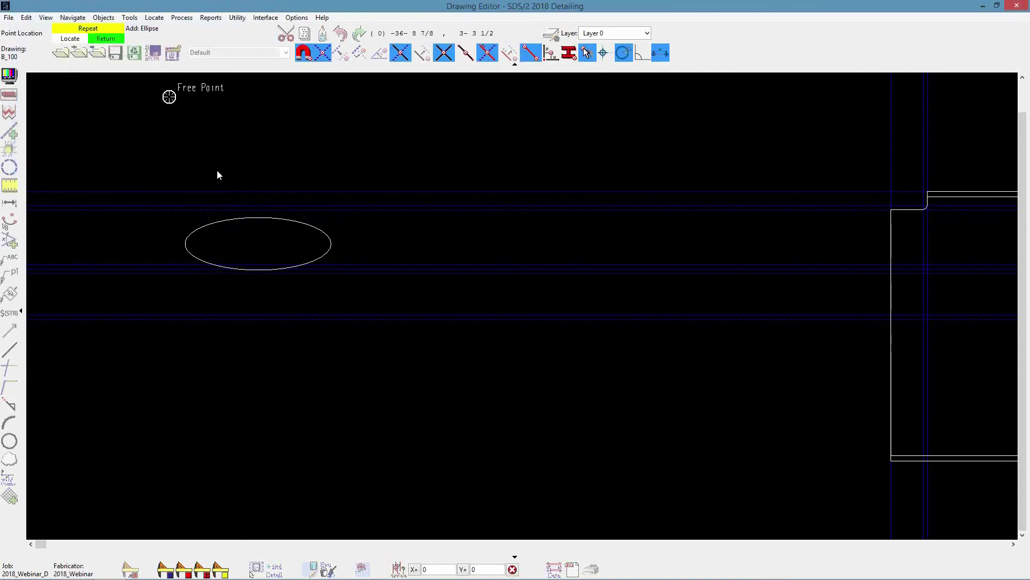
key("Escape")
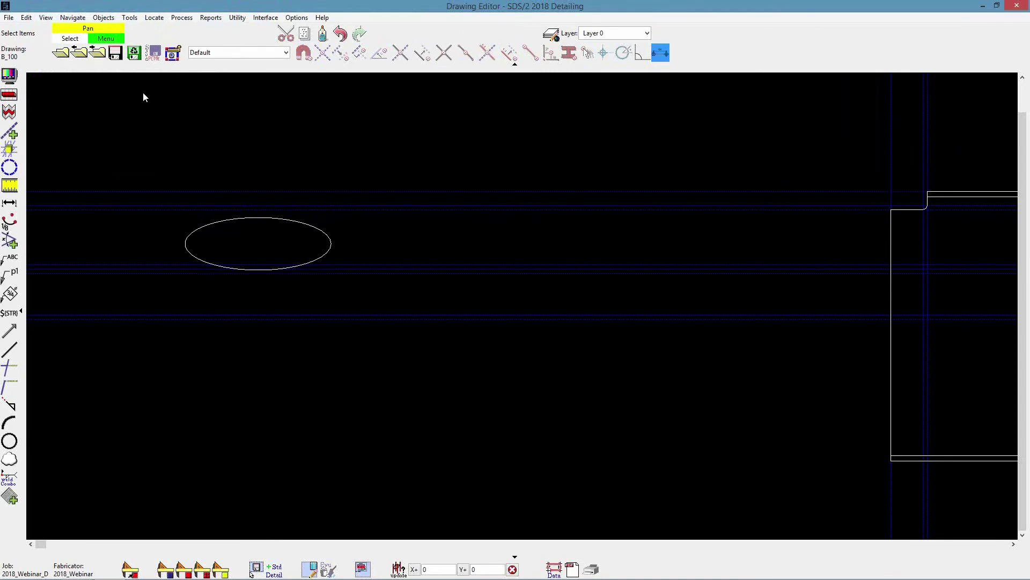
Add an ellipse by axis end beside the horizontal one, with major axis radius about 1-1 7/8, minor axis radius 6 and 90-degree rotation
left_click(103, 18)
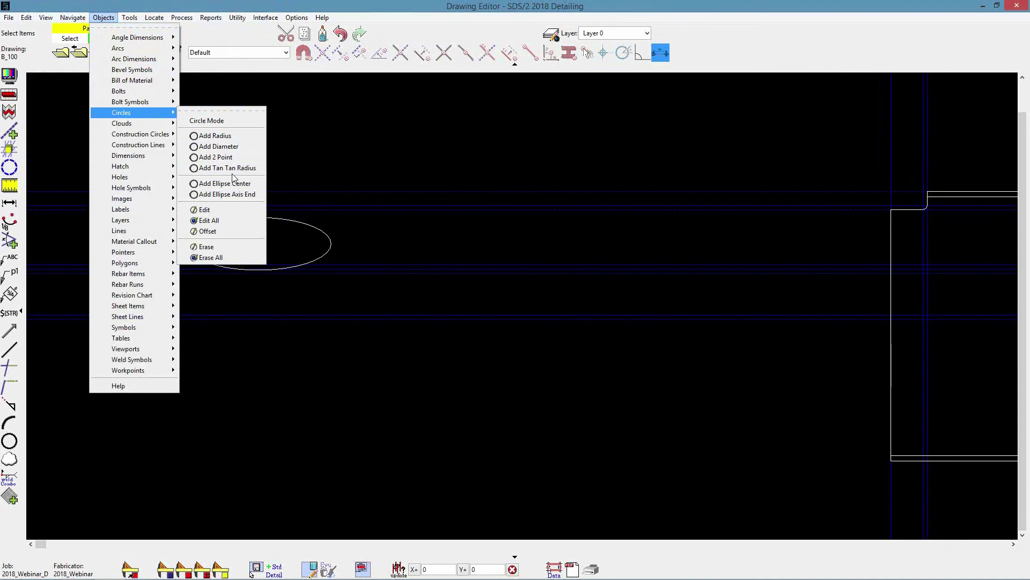
left_click(255, 196)
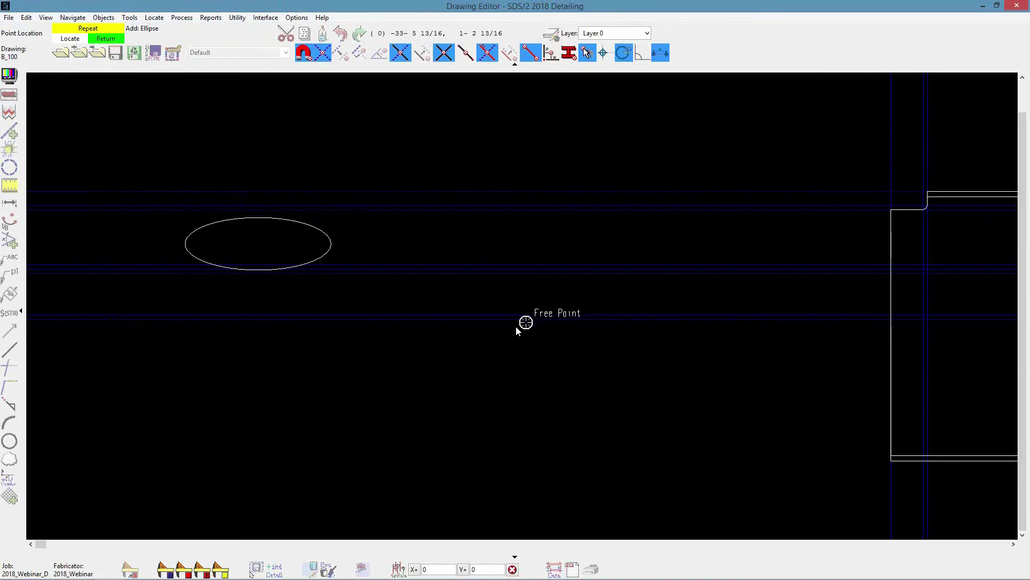
left_click(416, 243)
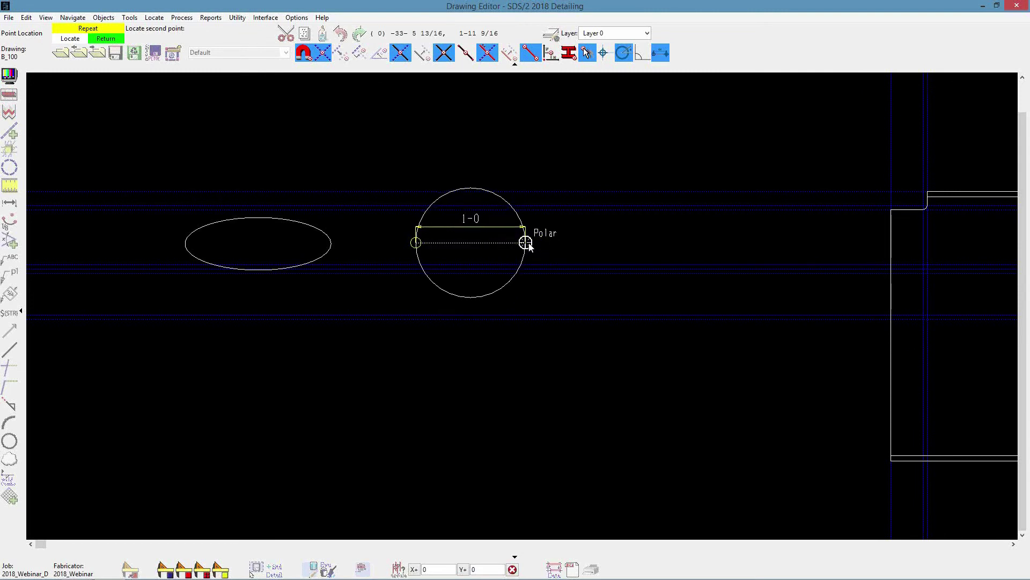
left_click(527, 244)
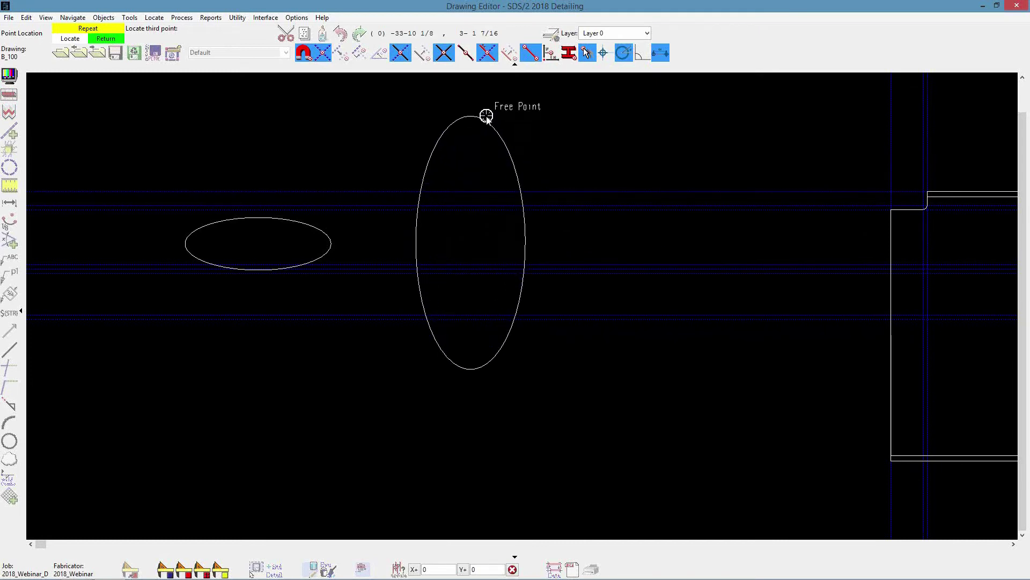
left_click(486, 116)
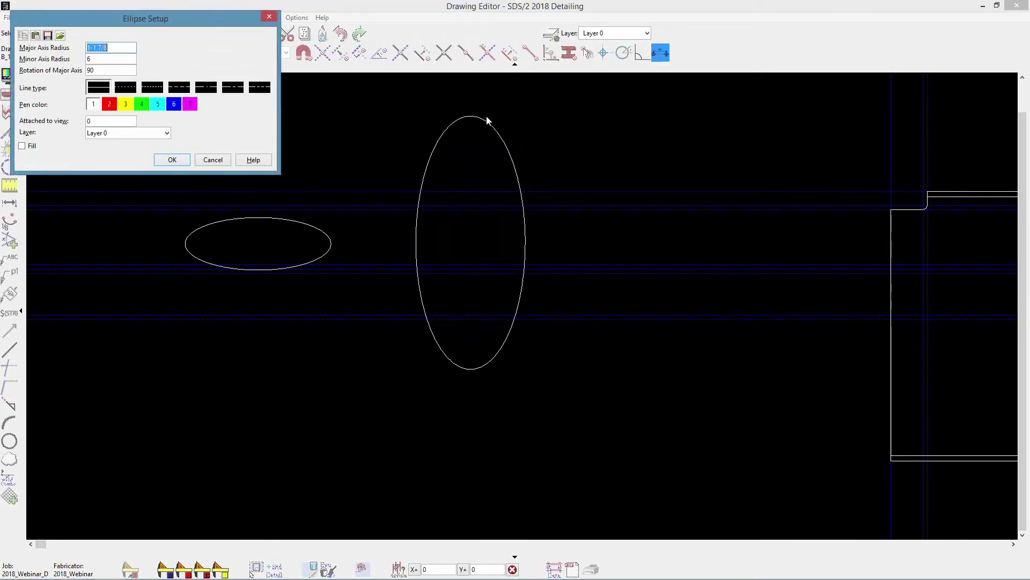
left_click(115, 47)
left_click(99, 60)
left_click(105, 70)
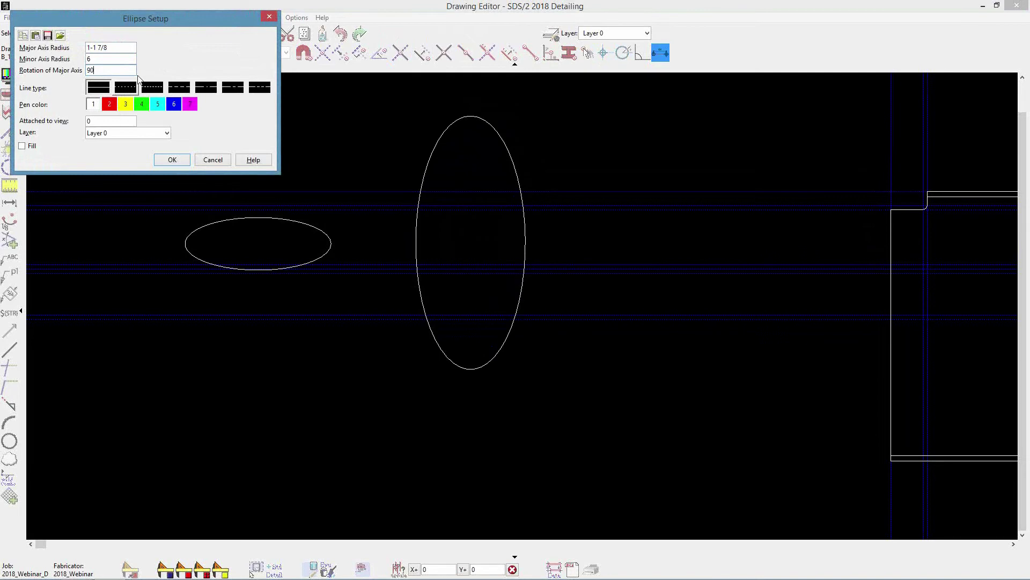
left_click(172, 160)
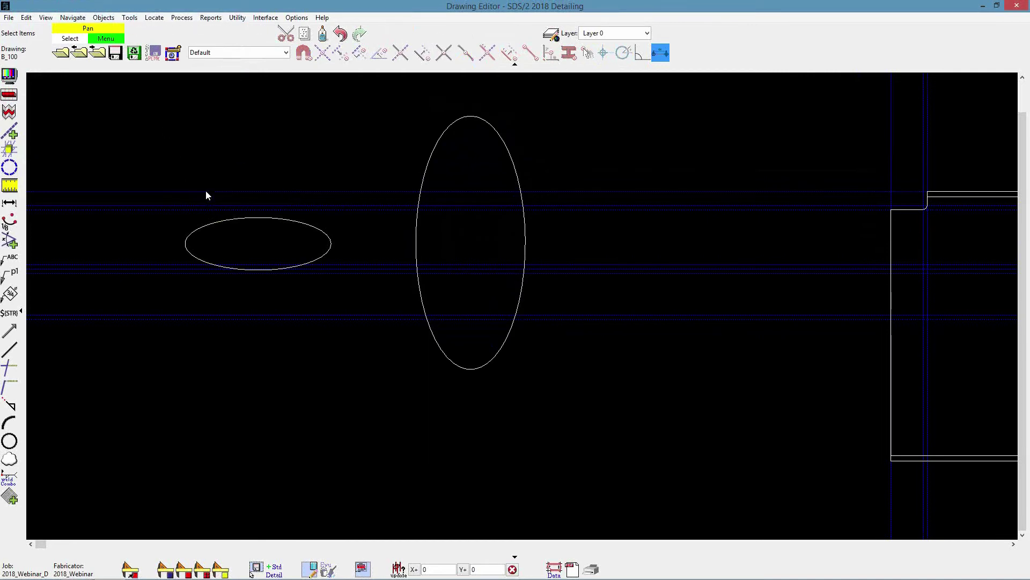
Add an elliptical arc above the horizontal ellipse, with radius 5 1/2 and an included angle of about 172 degrees
left_click(103, 17)
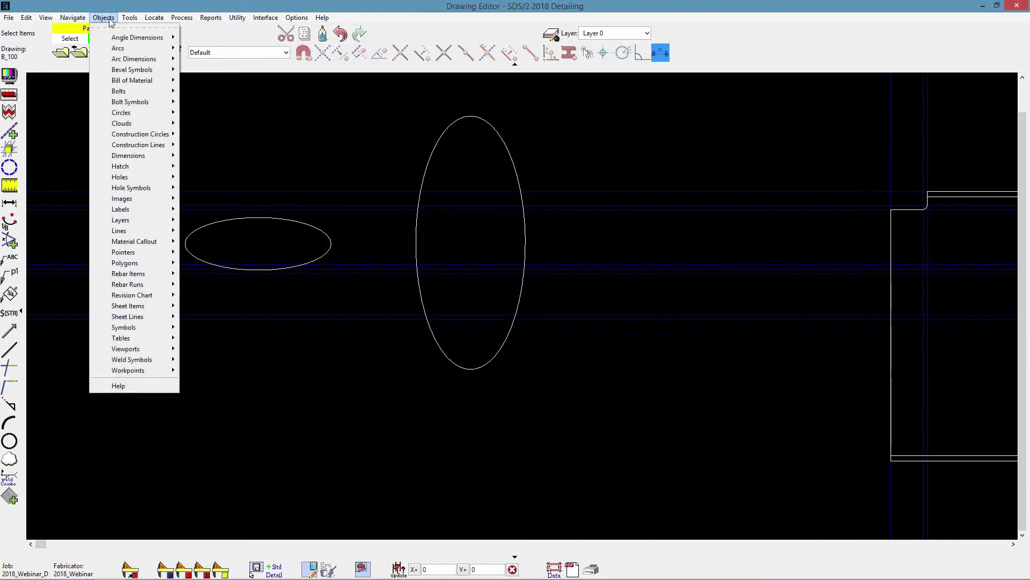
mouse_move(118, 49)
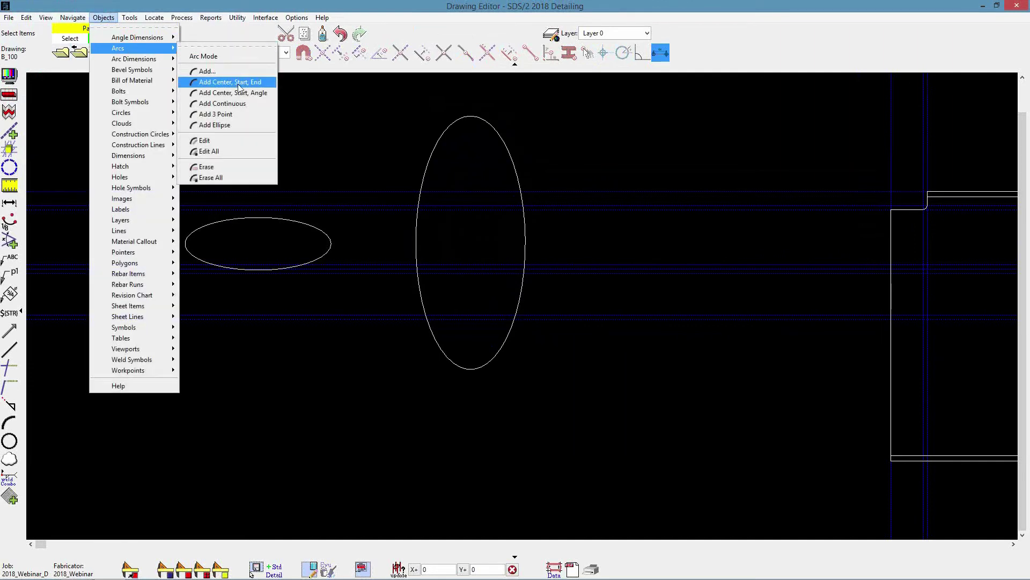
left_click(244, 126)
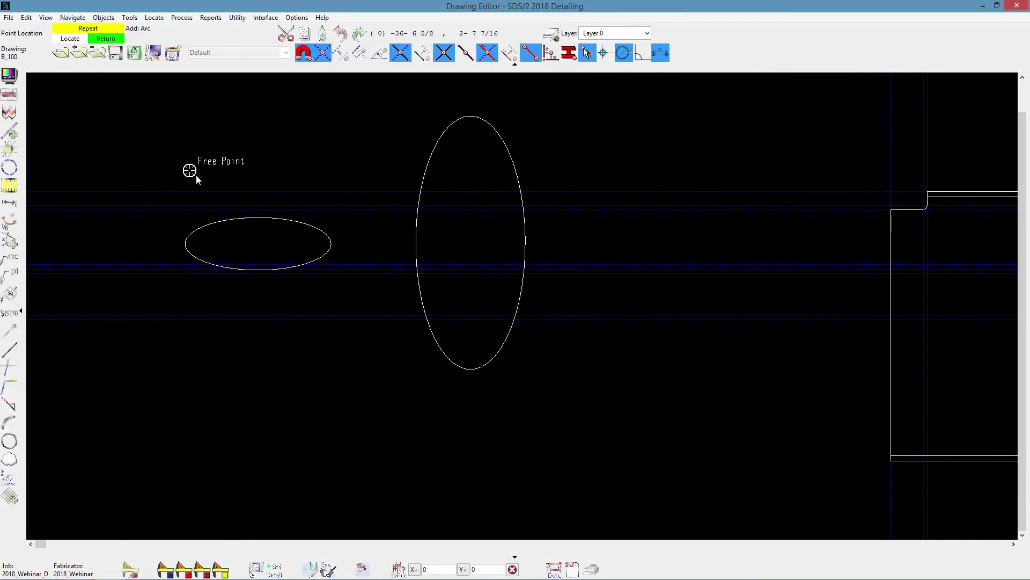
left_click(211, 167)
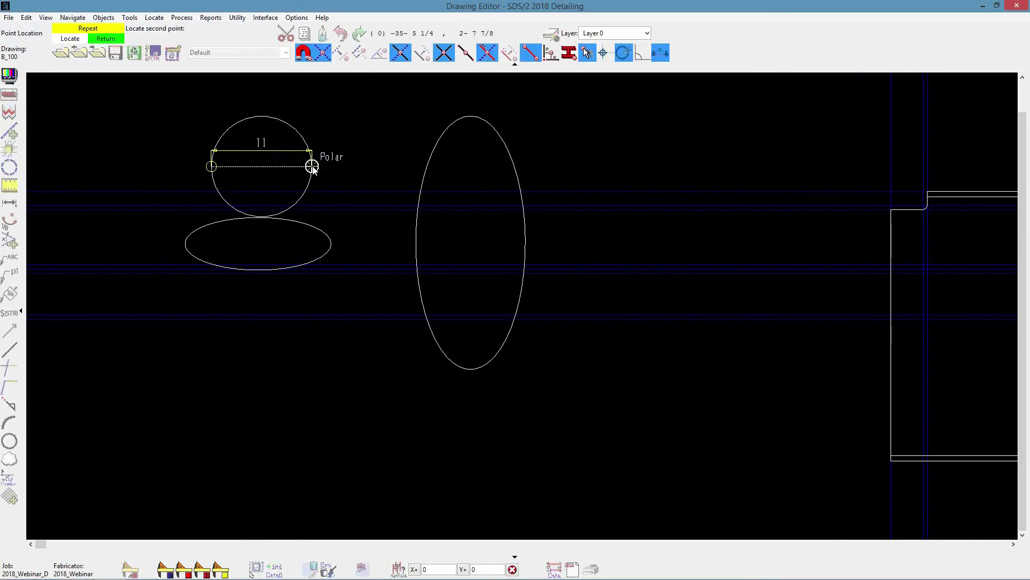
left_click(312, 166)
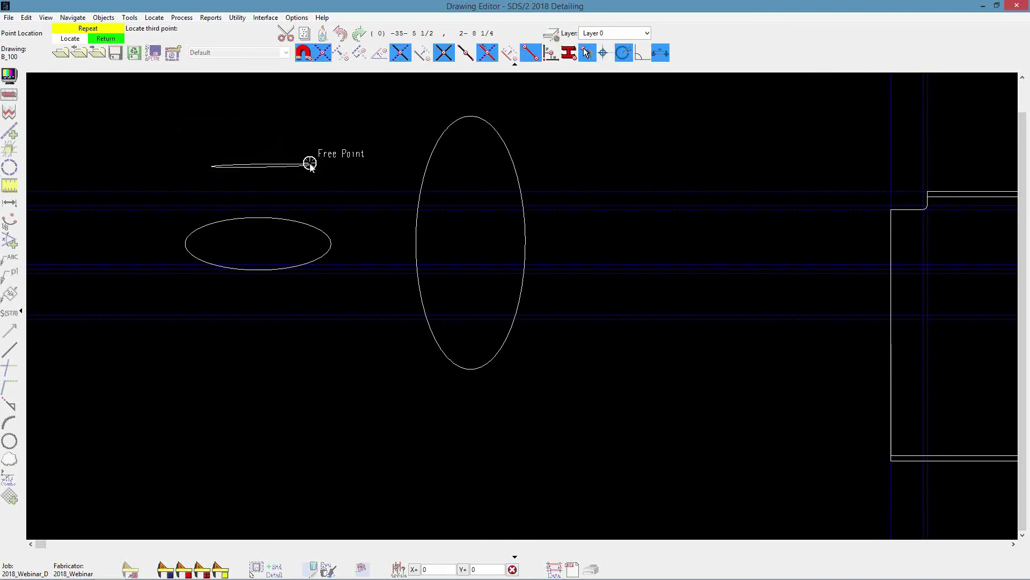
left_click(264, 140)
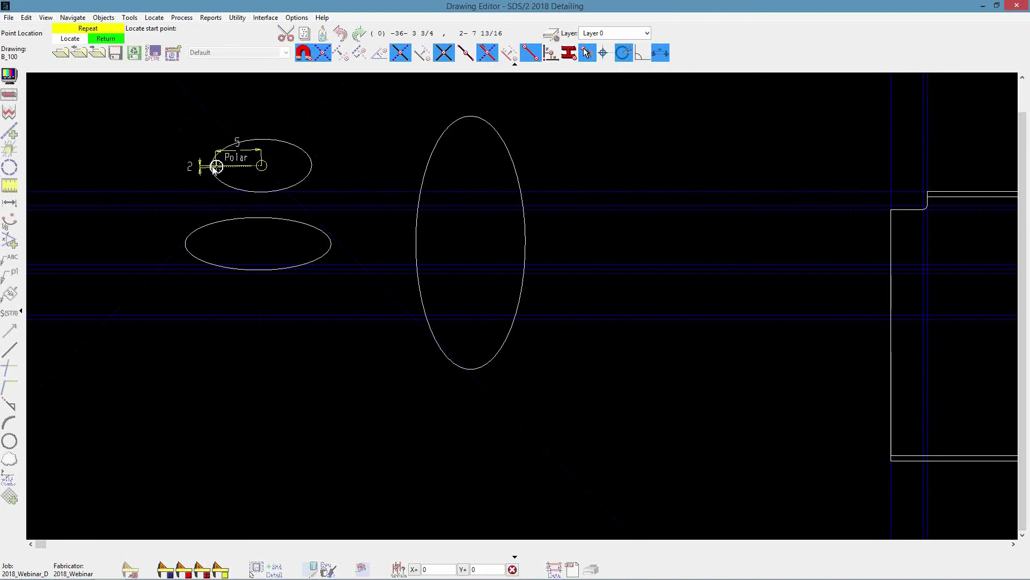
key("ctrl+z")
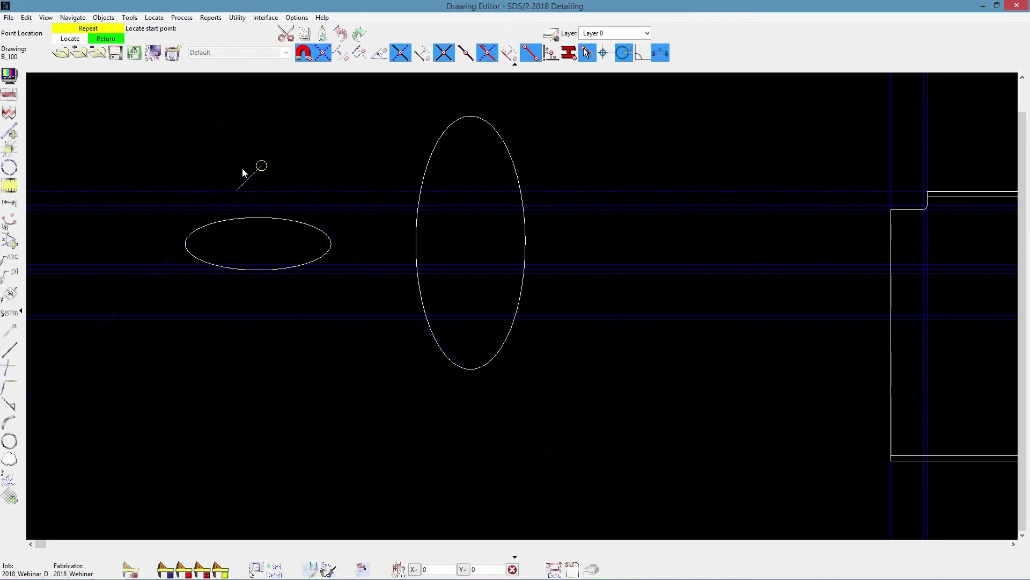
left_click(244, 171)
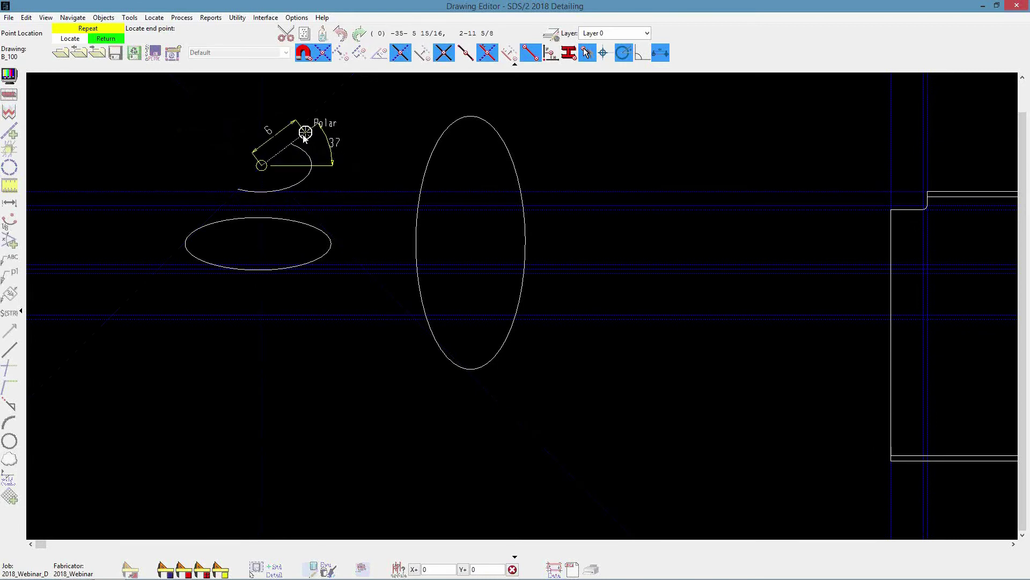
left_click(304, 138)
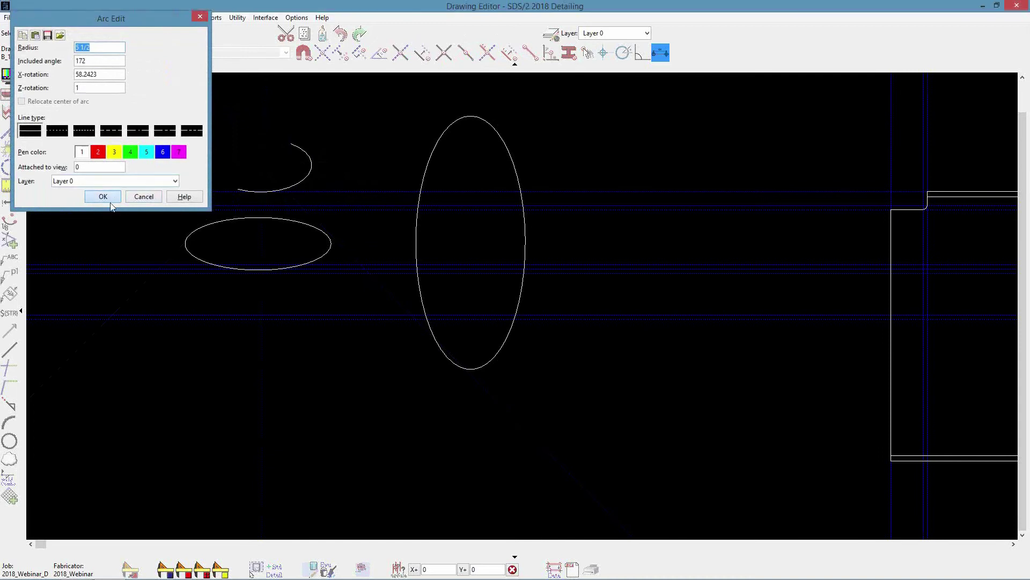
key("Return")
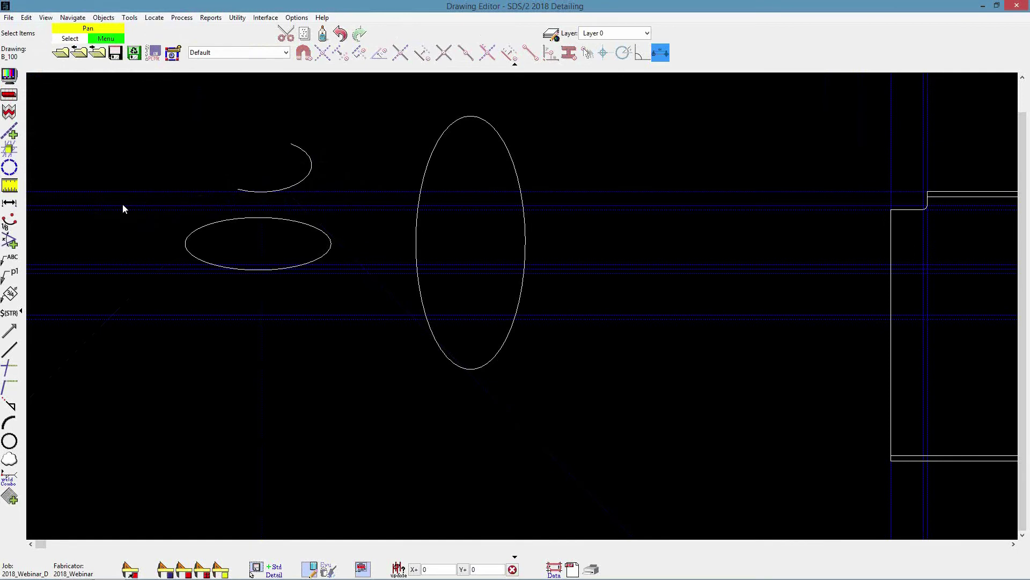
Open the detail drawing of beam B_1
middle_click(604, 195)
left_click(64, 52)
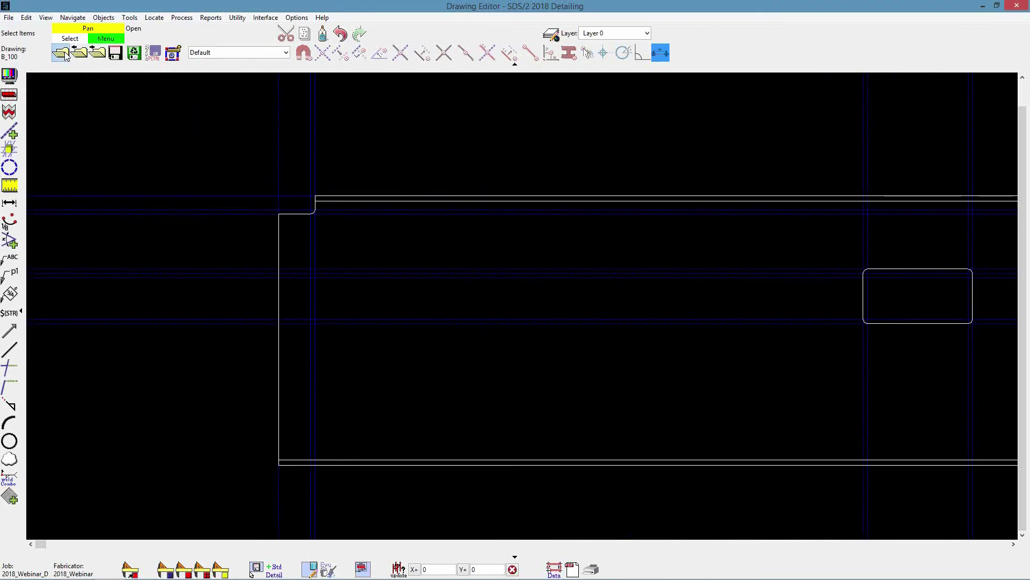
left_click(666, 457)
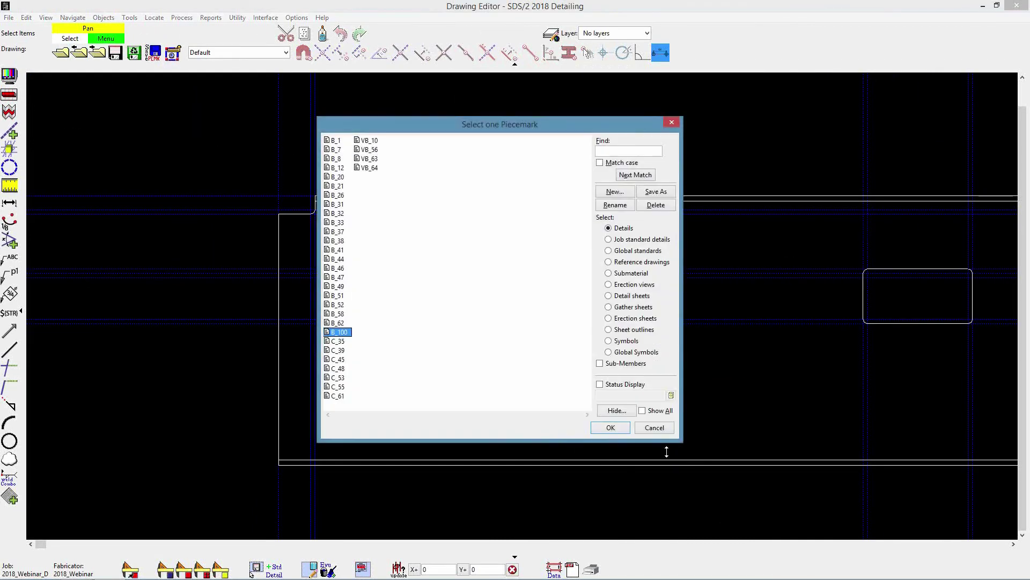
double_click(339, 141)
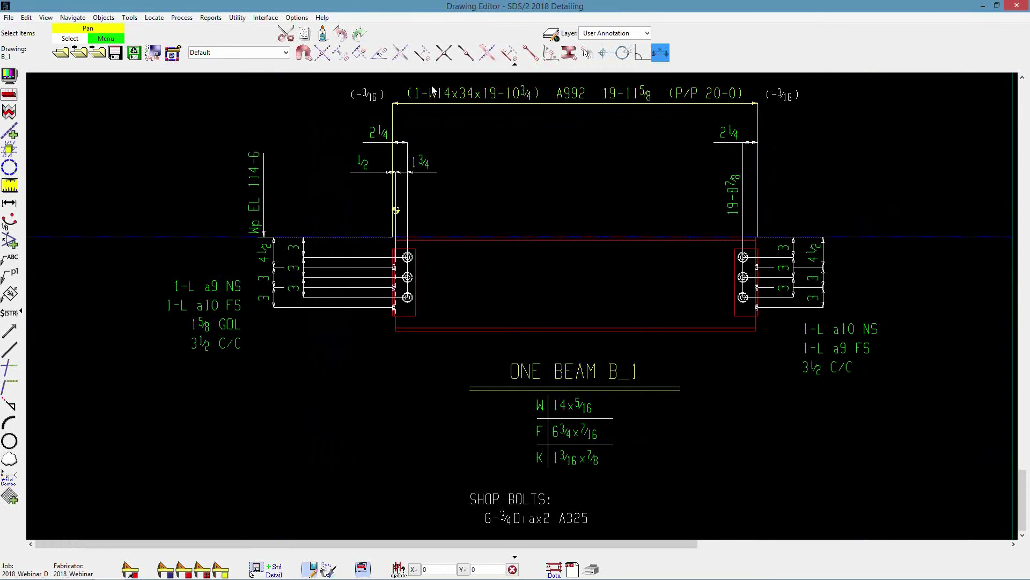
Set the size of dimension terminals to 3 in the fabricator's Drawing Cosmetics
left_click(296, 17)
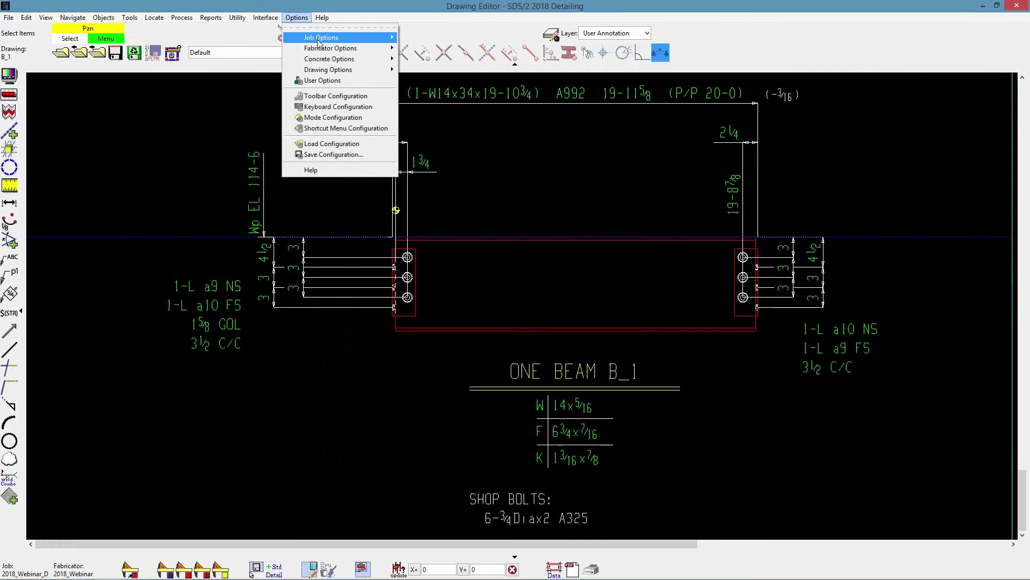
mouse_move(343, 49)
mouse_move(466, 58)
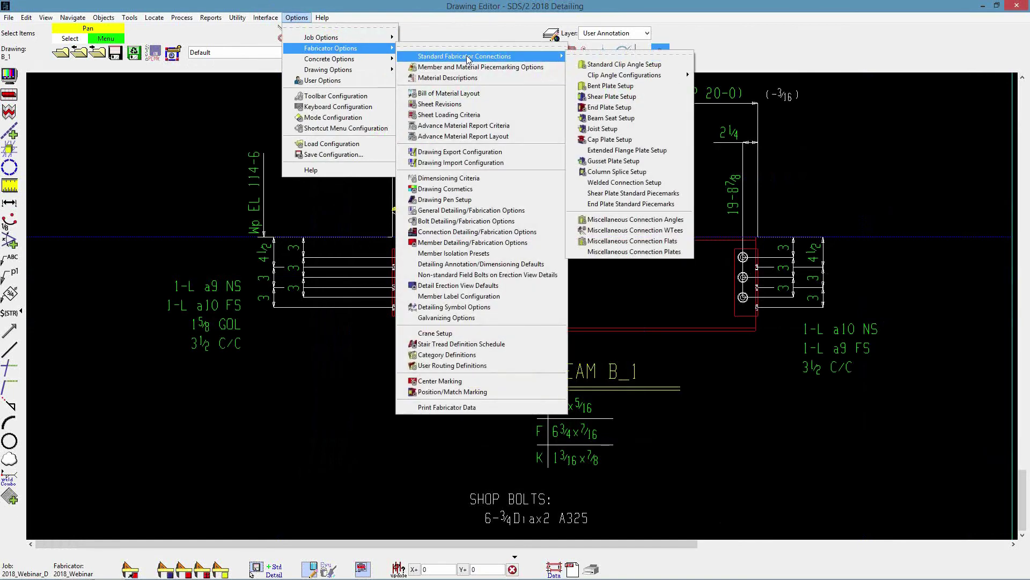
left_click(485, 194)
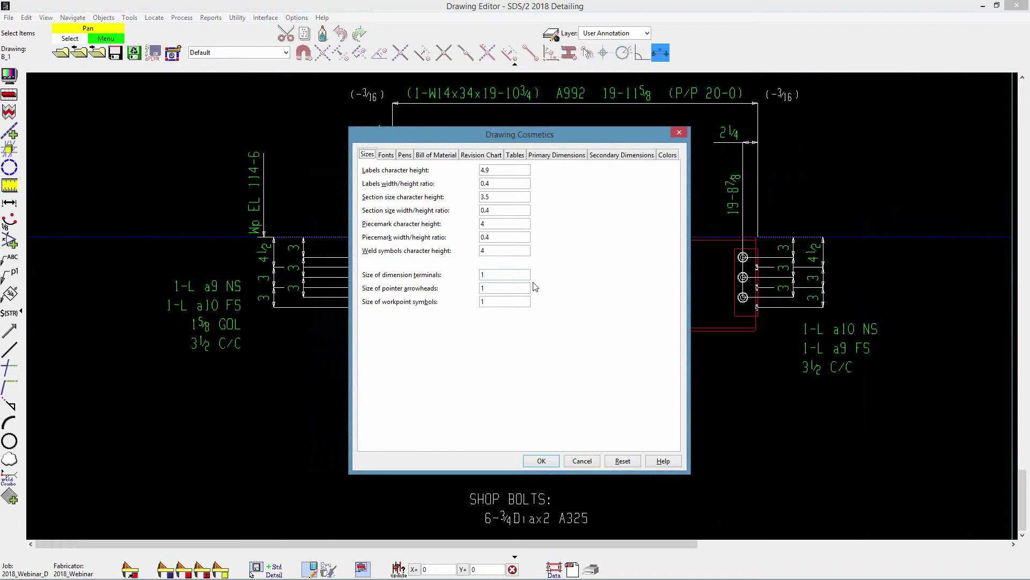
left_click_drag(549, 135, 790, 122)
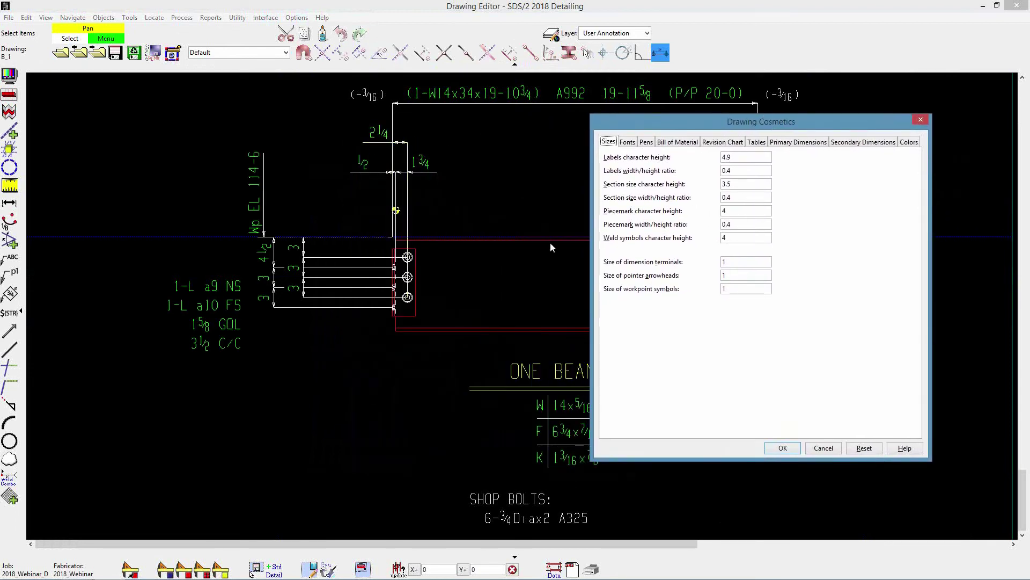
double_click(753, 262)
left_click(783, 449)
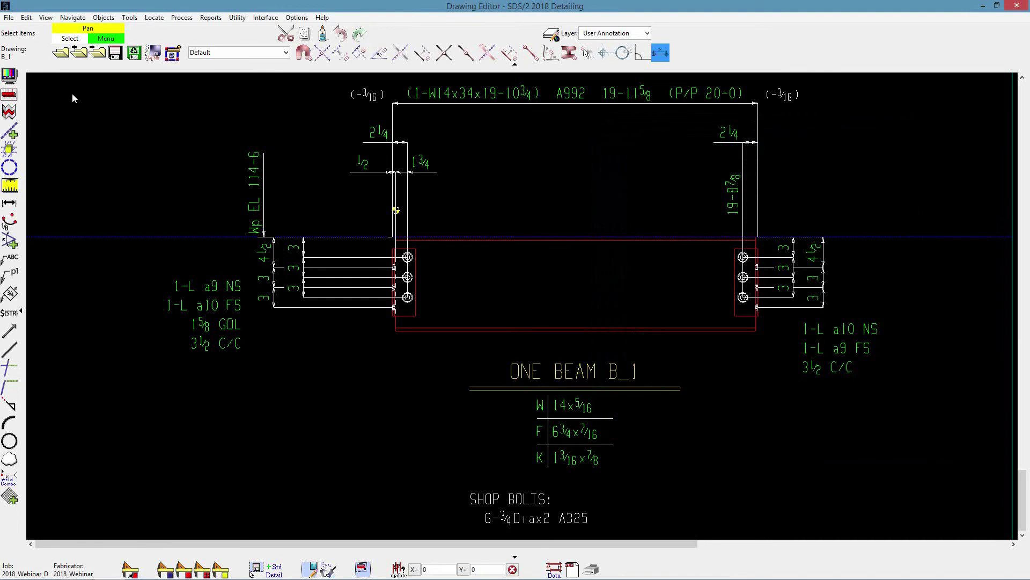
Switch to drawing B_7, re-detail only piecemark B_1, and reopen the B_1 drawing
left_click(99, 53)
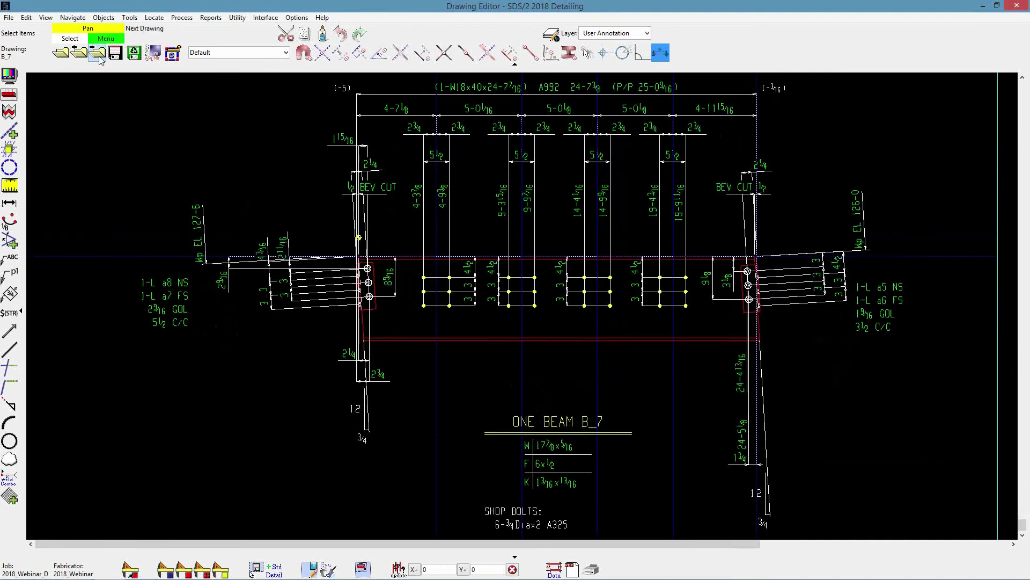
left_click(183, 568)
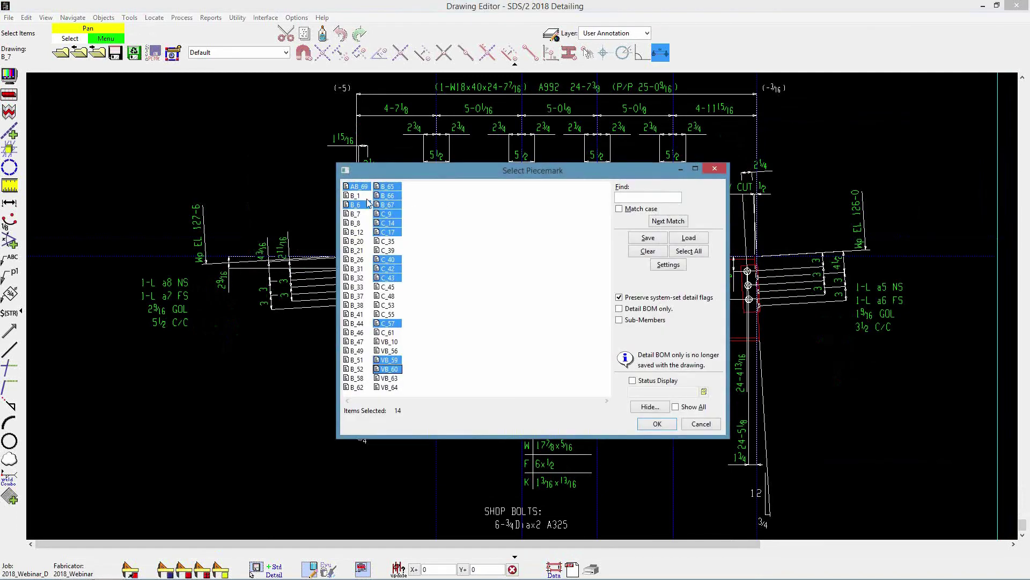
left_click(648, 251)
left_click(355, 196)
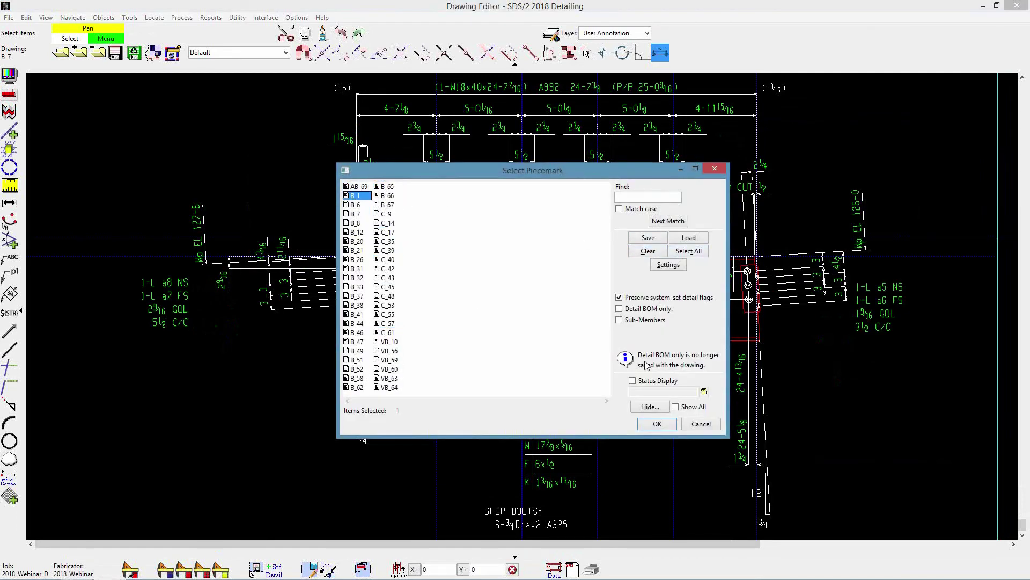
left_click(657, 423)
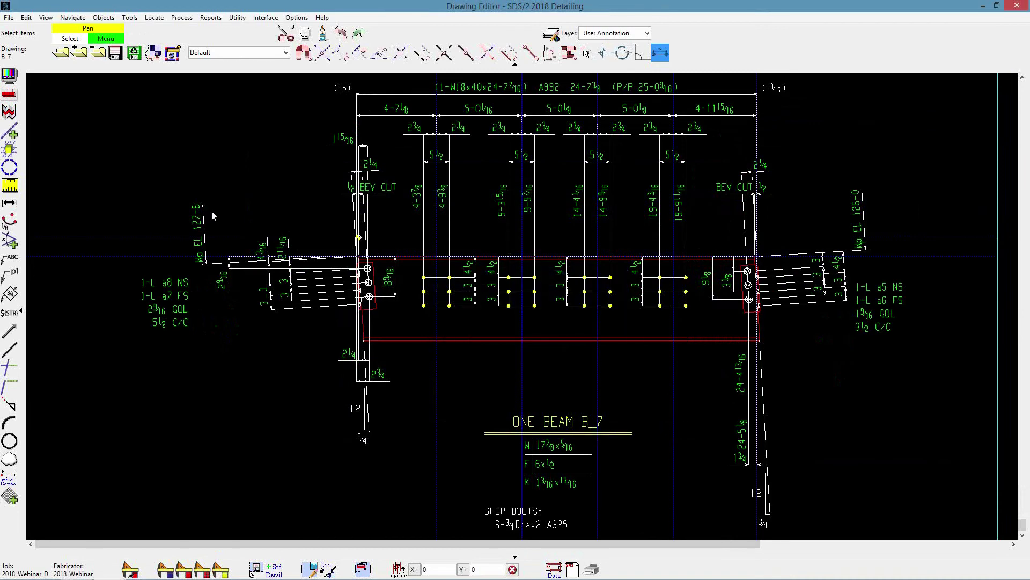
left_click(61, 52)
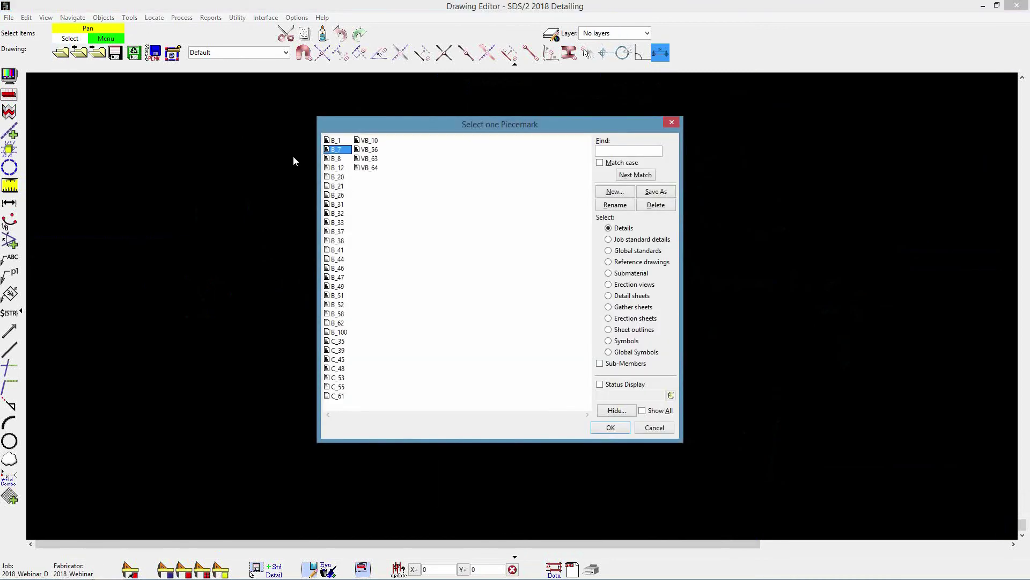
double_click(345, 143)
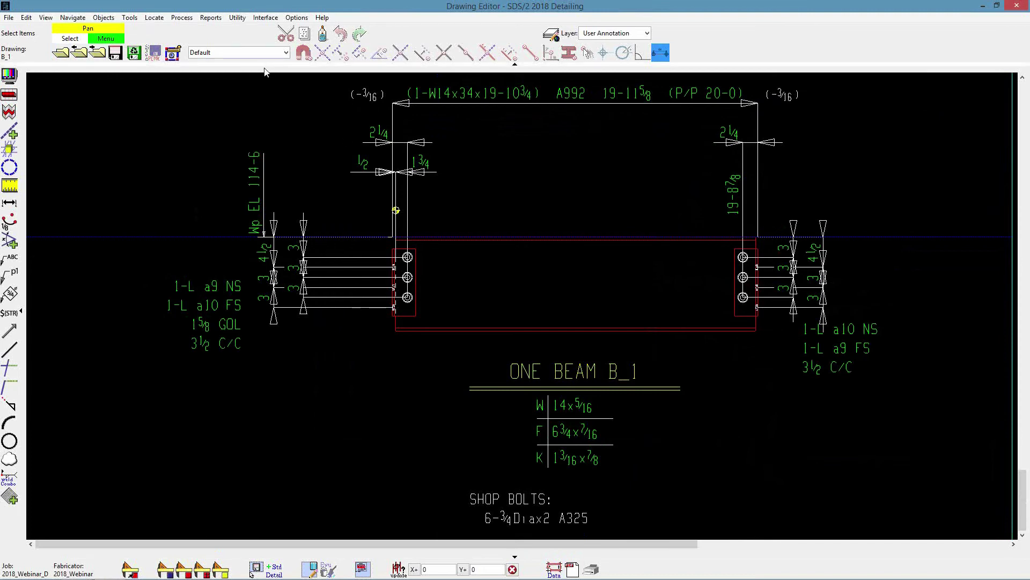
Return to drawing B_7 and set the size of dimension terminals to 2 in the fabricator's Drawing Cosmetics
left_click(97, 53)
left_click(296, 18)
mouse_move(328, 49)
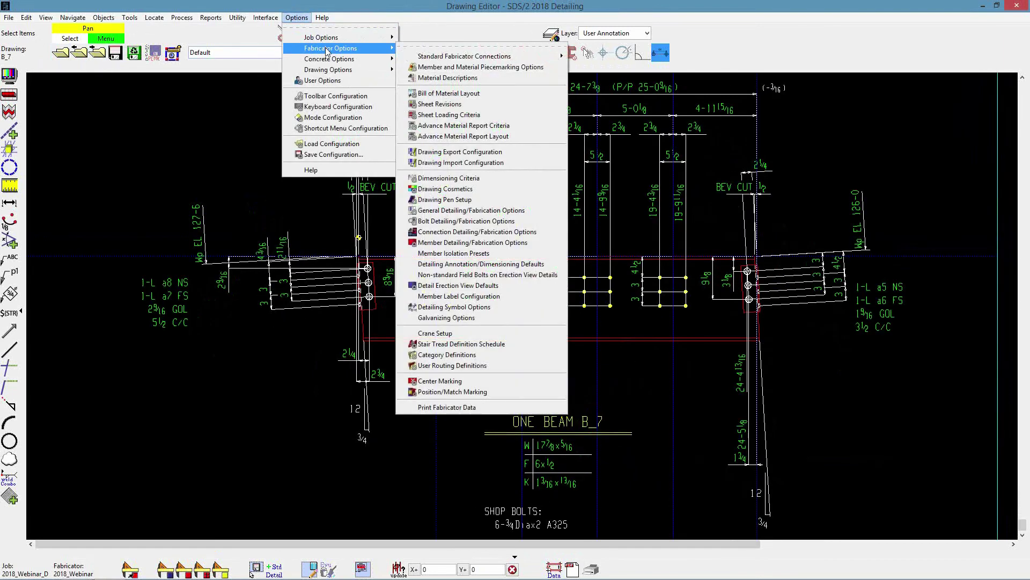
left_click(482, 191)
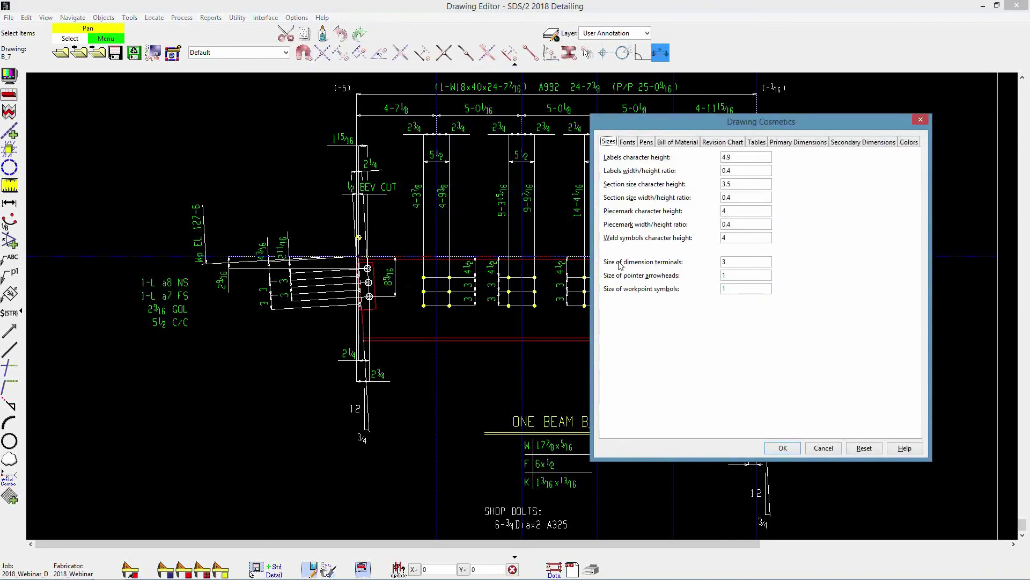
double_click(748, 261)
type("2")
left_click(783, 447)
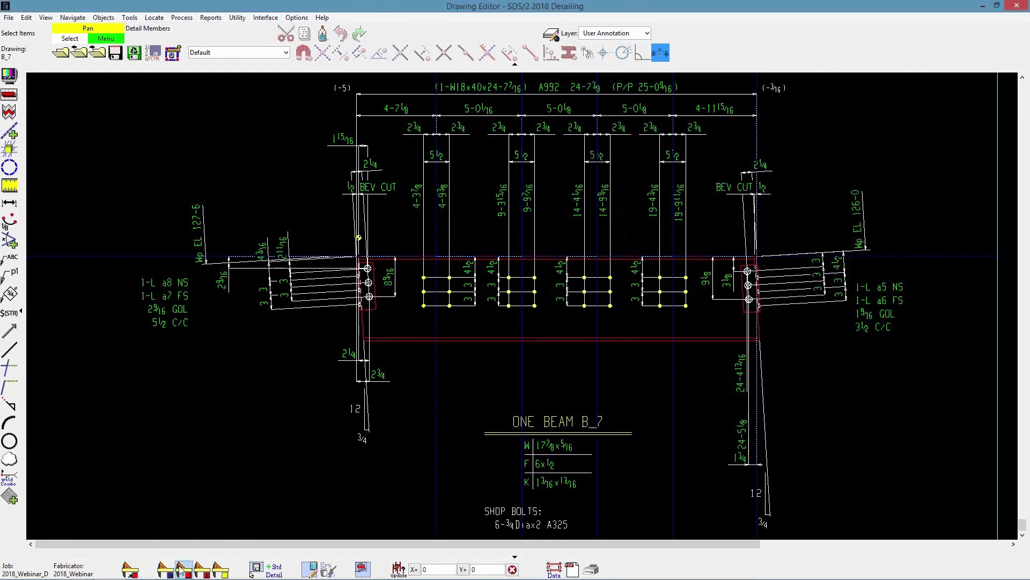
Re-detail only piecemark B_1 and reopen its detail drawing
key("ctrl+o")
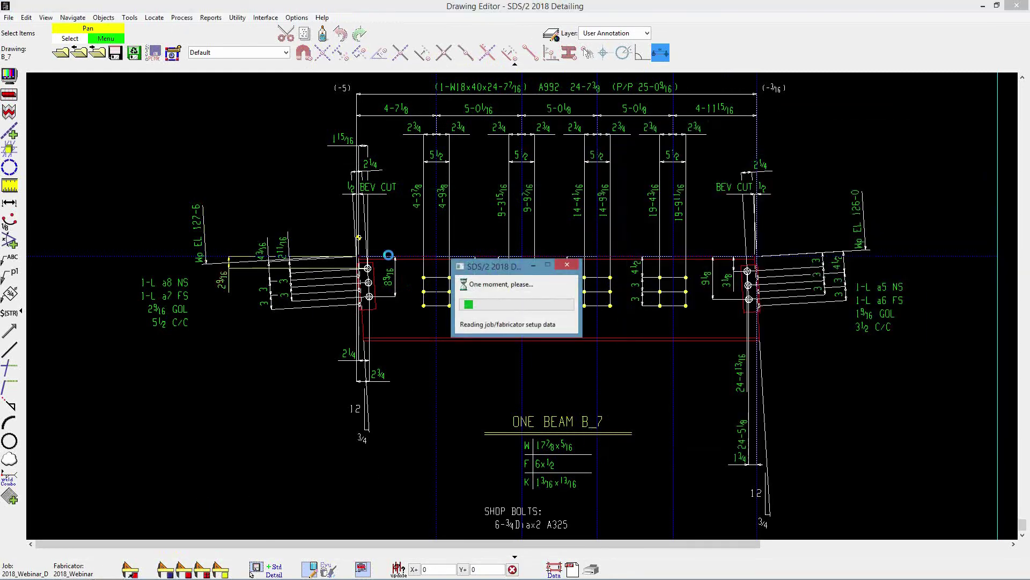
left_click(356, 195)
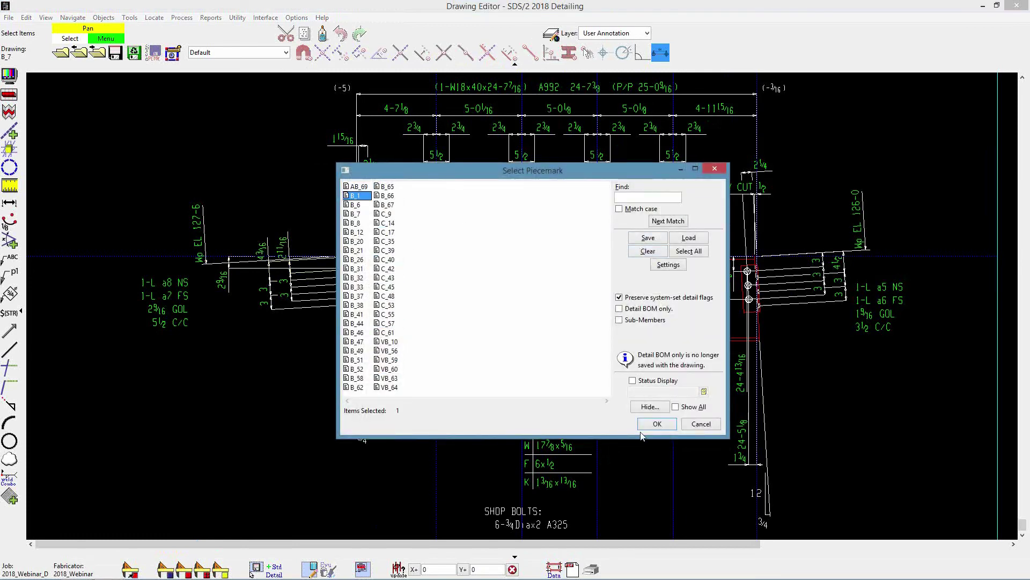
left_click(659, 424)
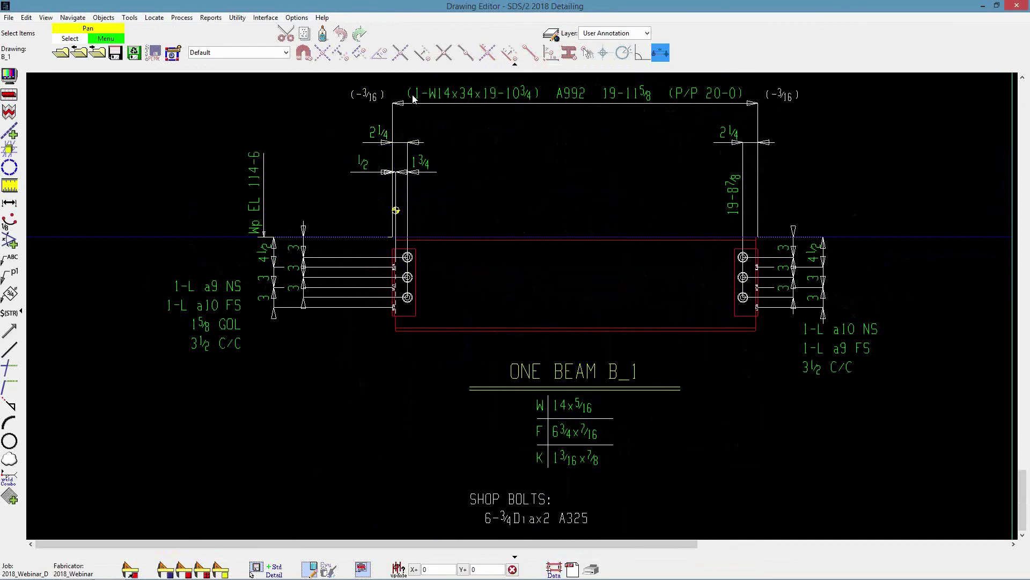
Set the terminal size of the overall length dimension above beam B_1 to 1
scroll(408, 142, "up", 2)
scroll(410, 145, "down", 4)
scroll(341, 193, "up", 5)
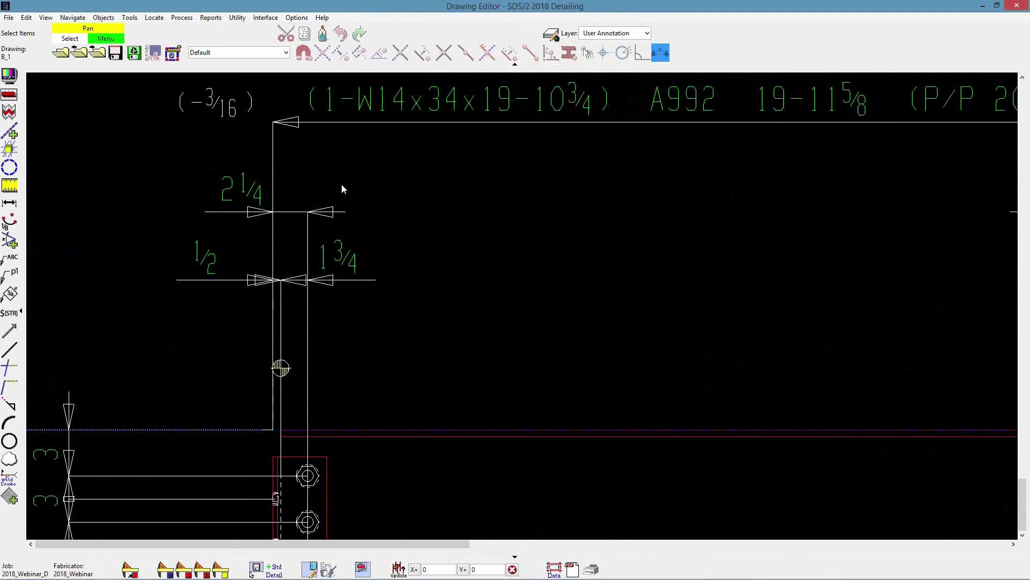
double_click(295, 125)
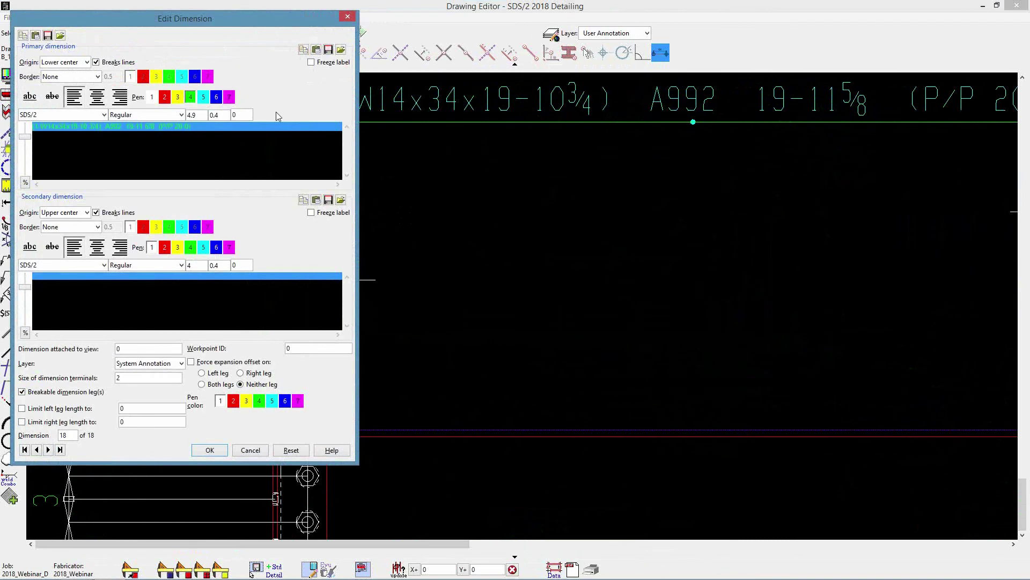
left_click(152, 379)
key("BackSpace")
type("1")
left_click(210, 449)
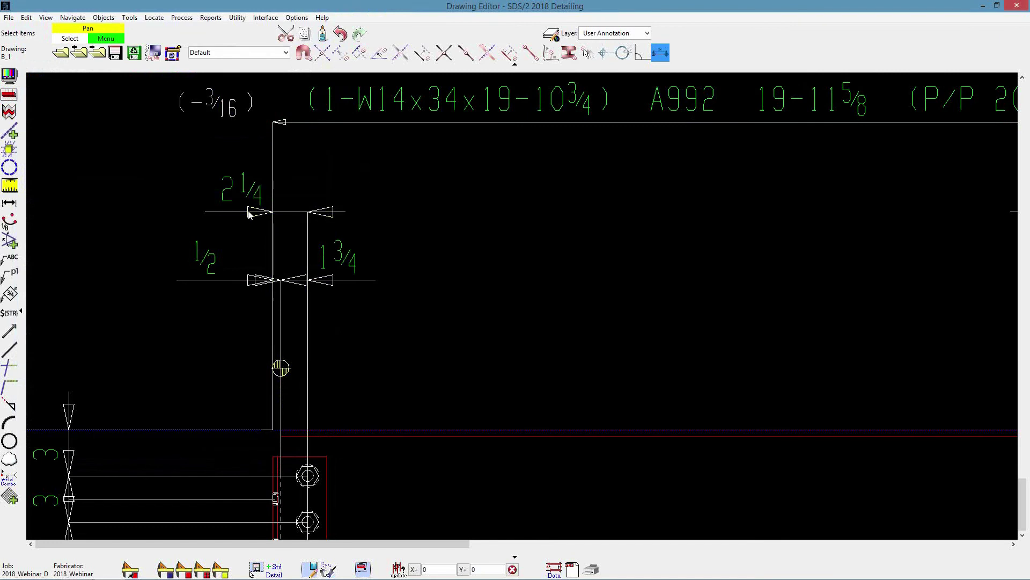
Set the terminal size of the 2 1/4 dimension at the beam's left end to .5
double_click(265, 213)
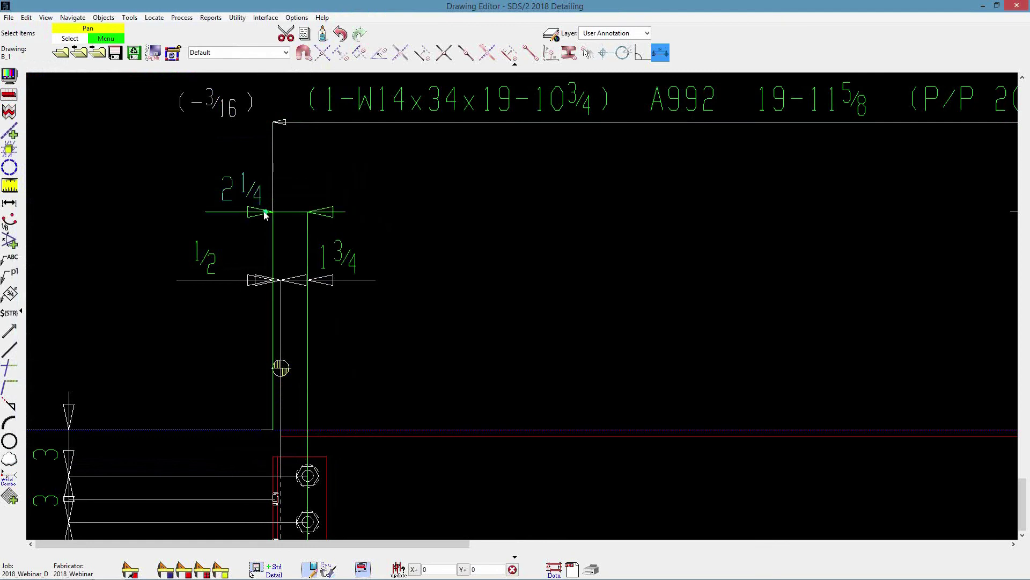
double_click(145, 377)
type(".5")
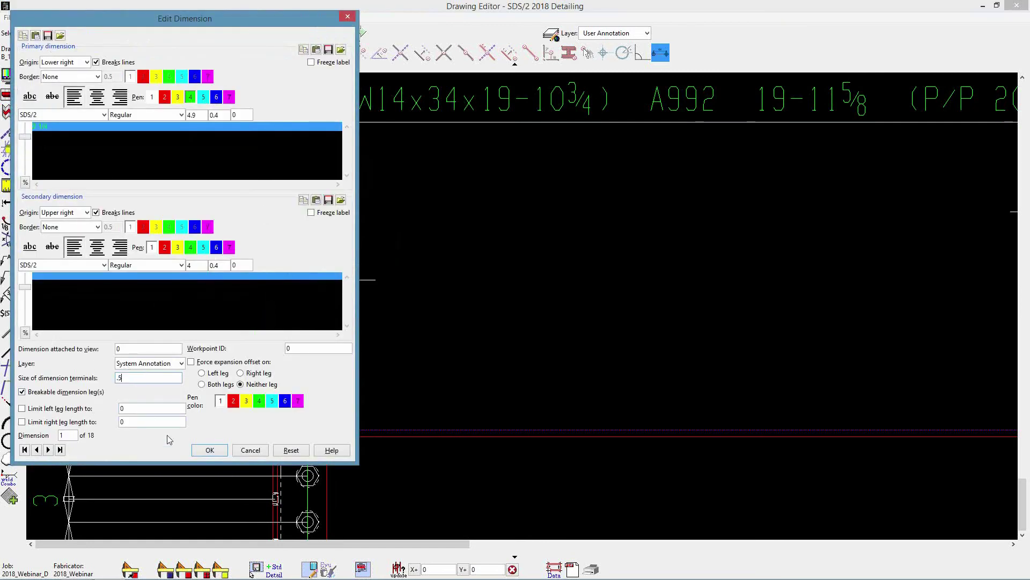
left_click(210, 450)
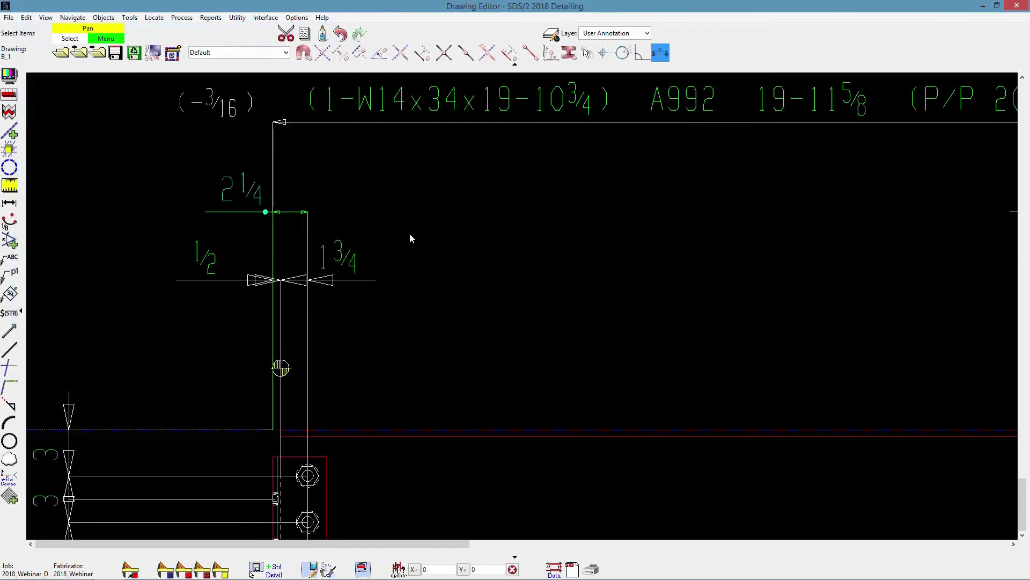
scroll(343, 172, "up", 2)
middle_click_drag(336, 172, 375, 233)
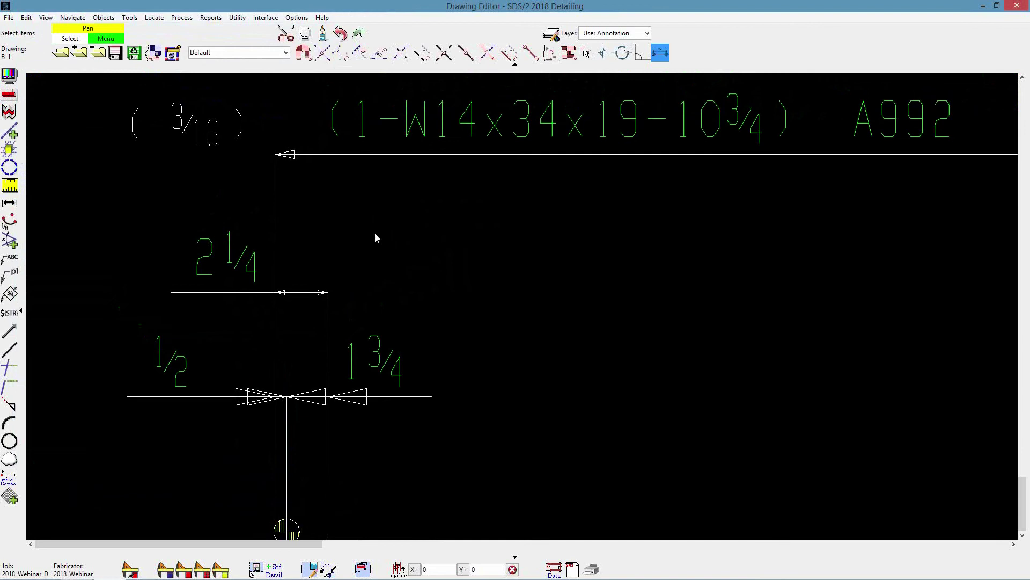
Open the erection view 114-6
left_click(63, 53)
left_click(665, 456)
left_click(636, 285)
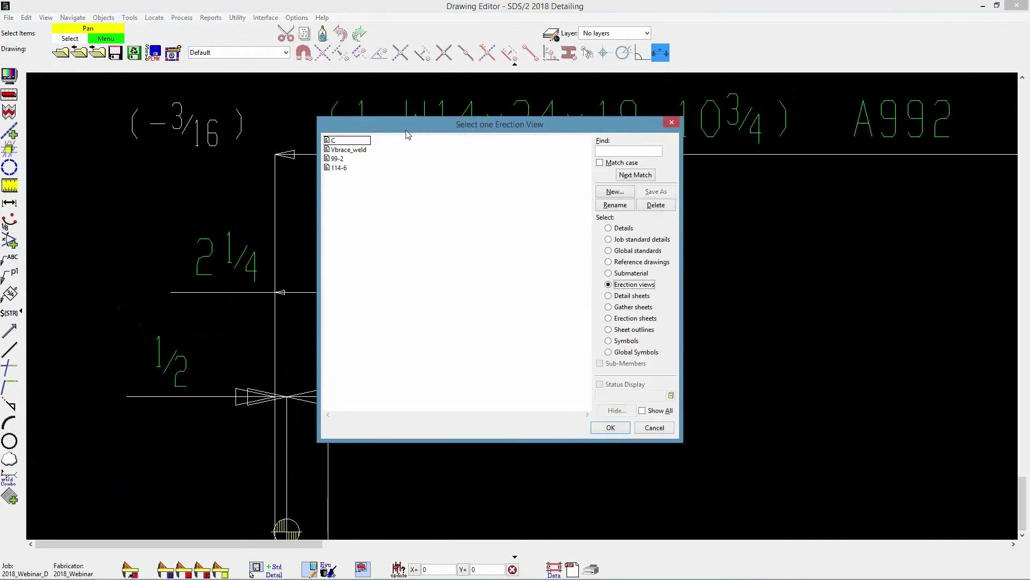
double_click(339, 168)
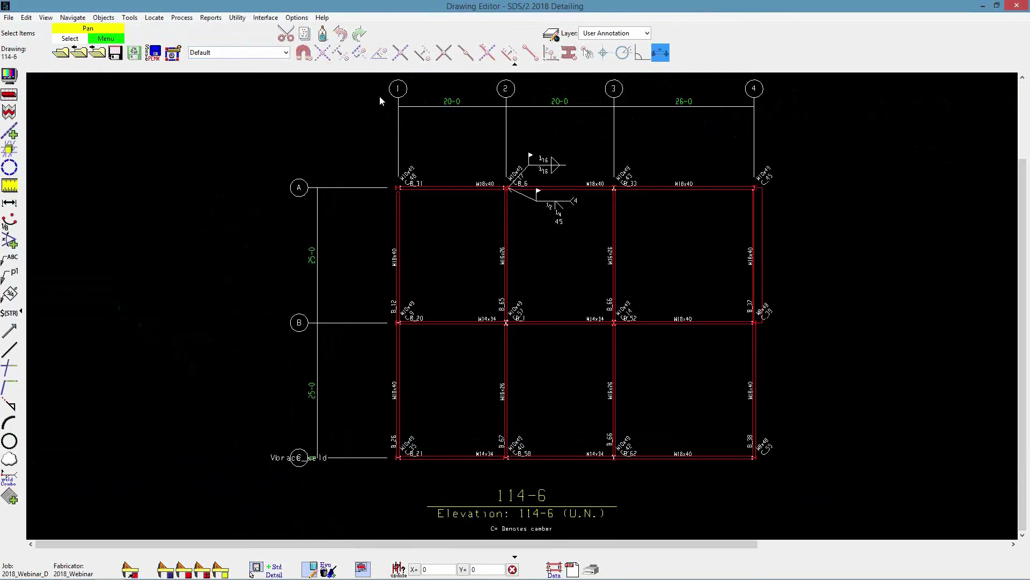
Check the terminal size setting of the 20-0 dimension between grid lines 1 and 2
scroll(380, 99, "up", 8)
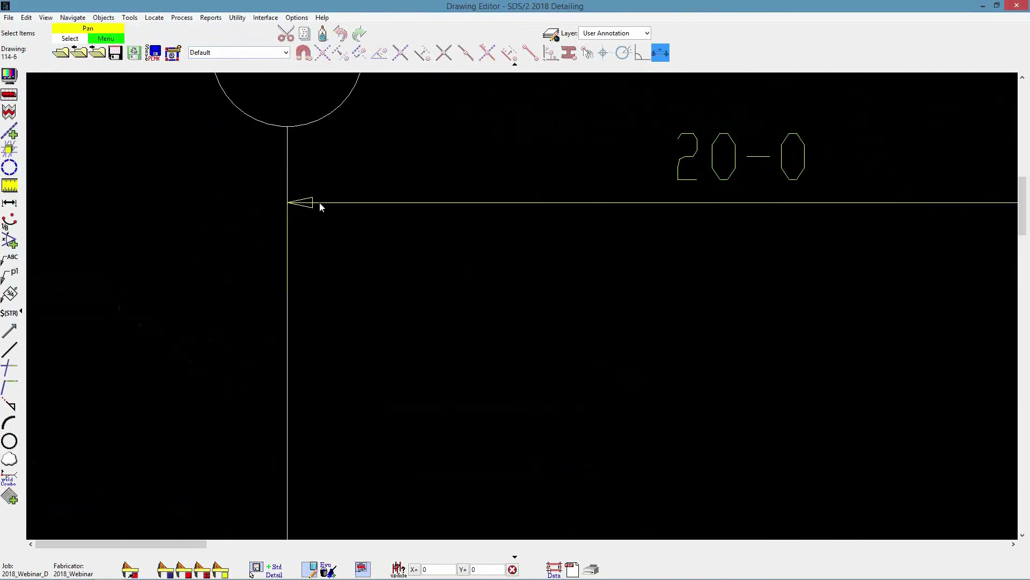
double_click(321, 207)
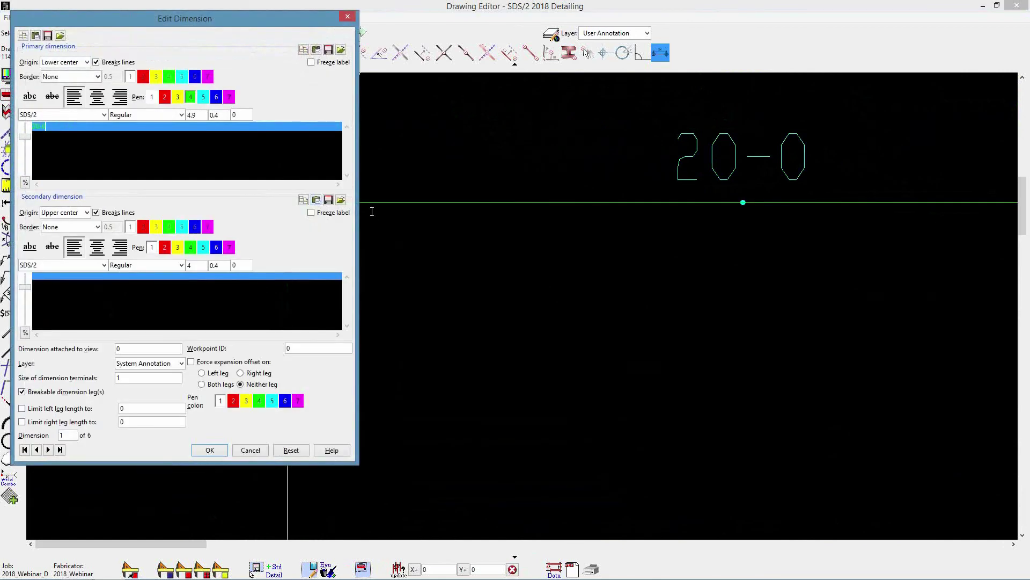
left_click(119, 378)
left_click(465, 401)
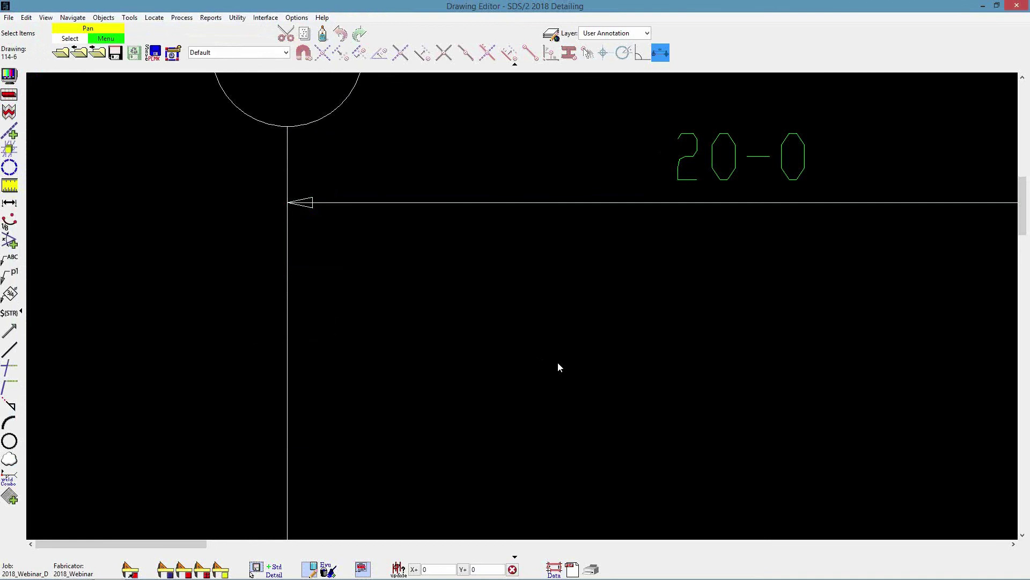
Rename the erection view 99-2 as AB PLAN from the list of drawings to open
left_click(60, 54)
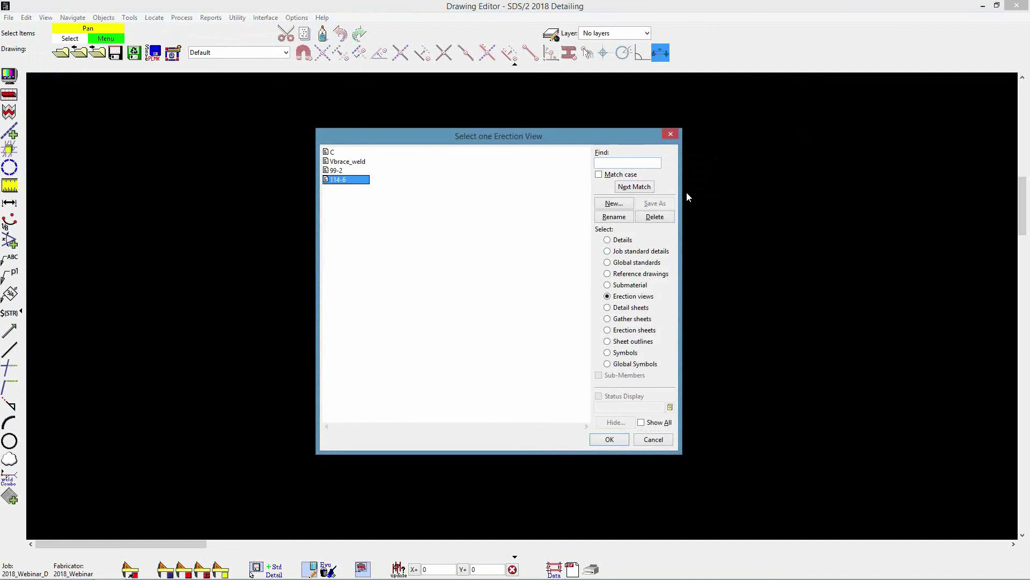
left_click(622, 242)
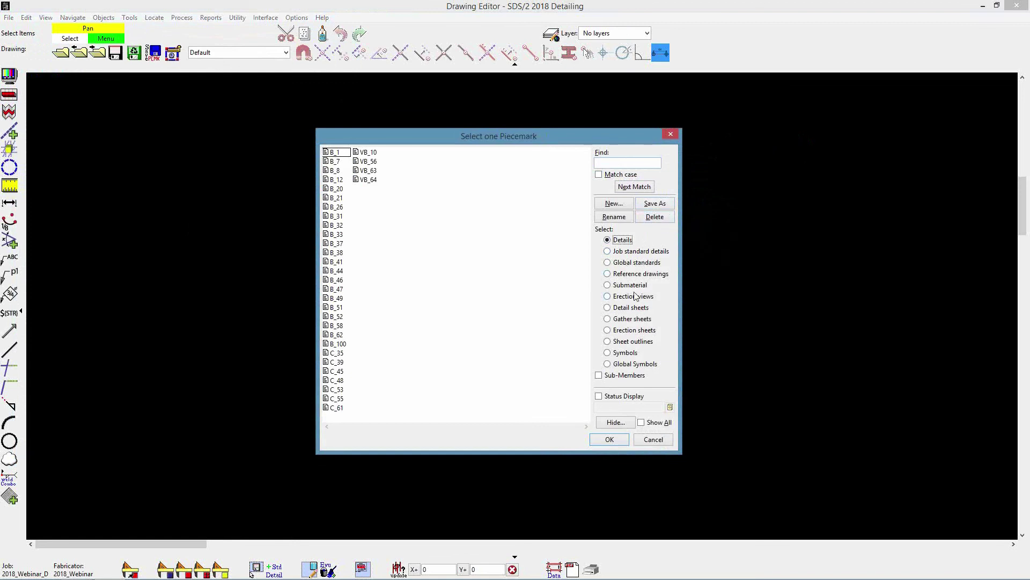
left_click(634, 296)
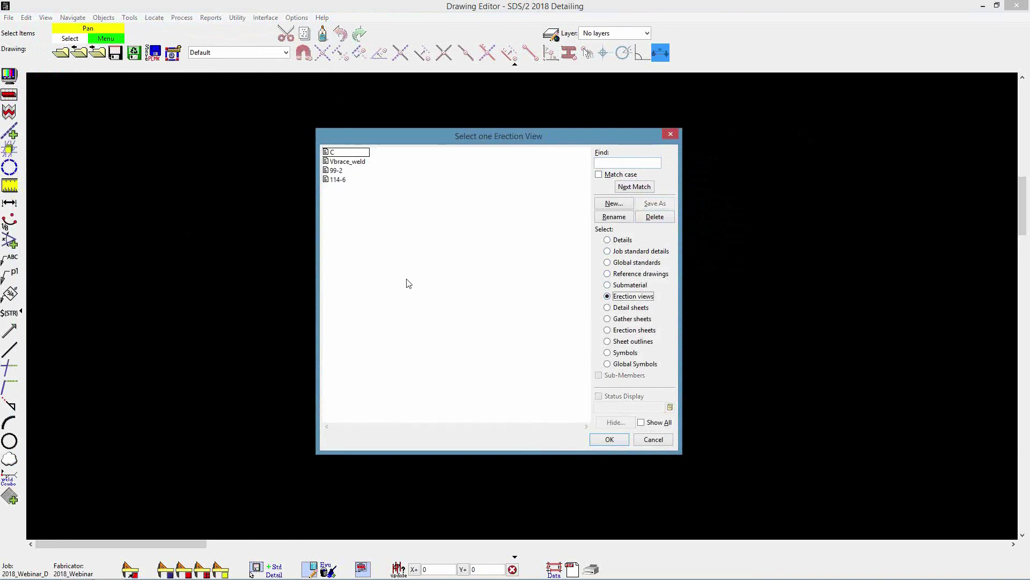
left_click(339, 170)
left_click(615, 217)
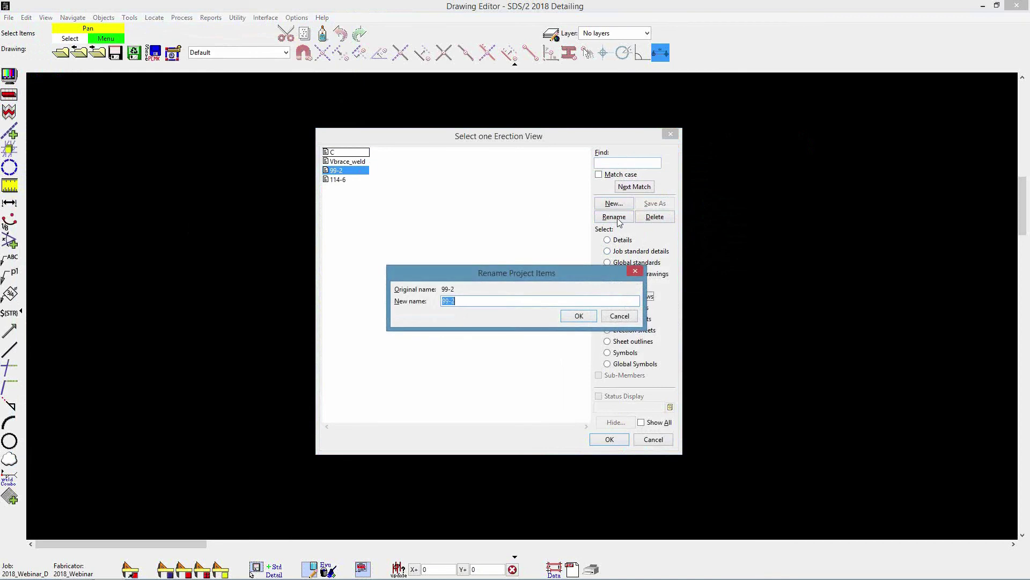
type("AB PLAN")
left_click(586, 315)
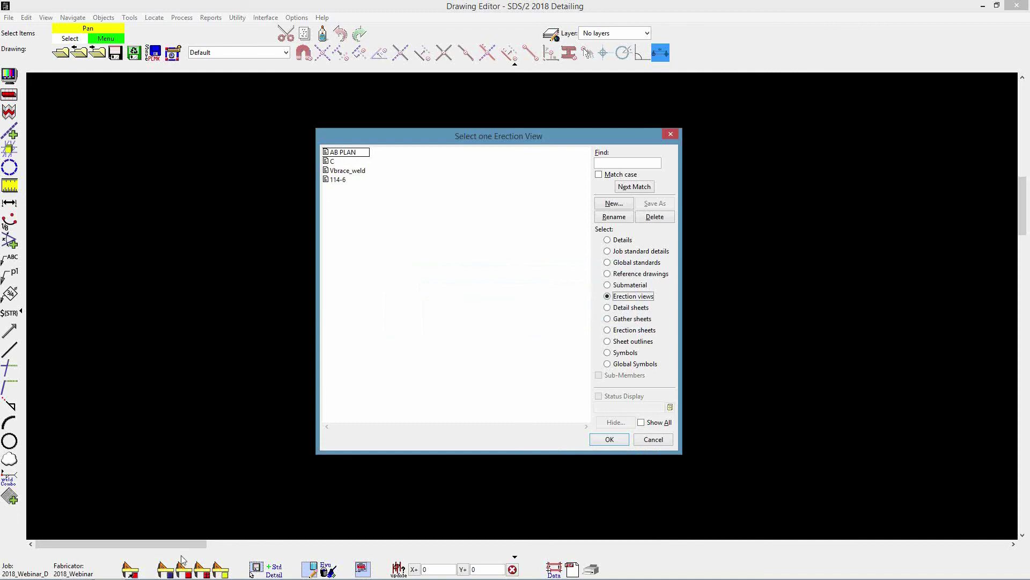
Switch to Modeling, look for AB PLAN and the rename option in its erection view list, and return to the Drawing Editor
left_click(86, 578)
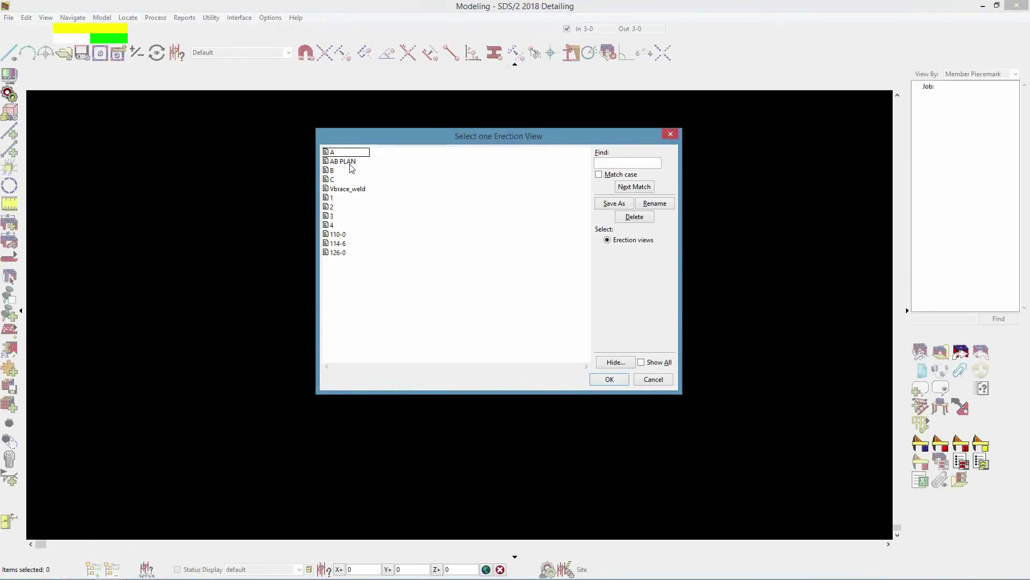
left_click(351, 167)
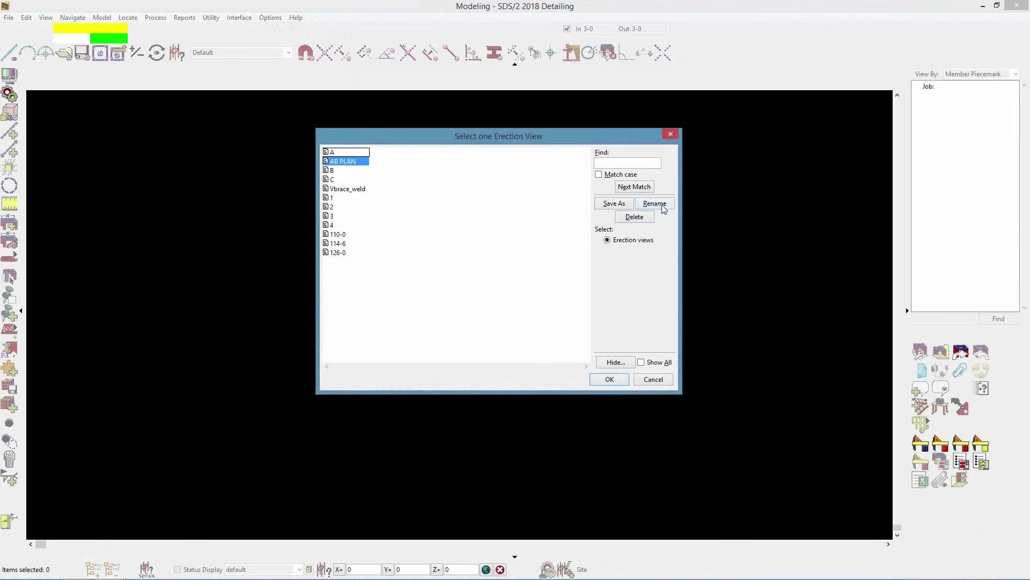
left_click(658, 380)
left_click(593, 391)
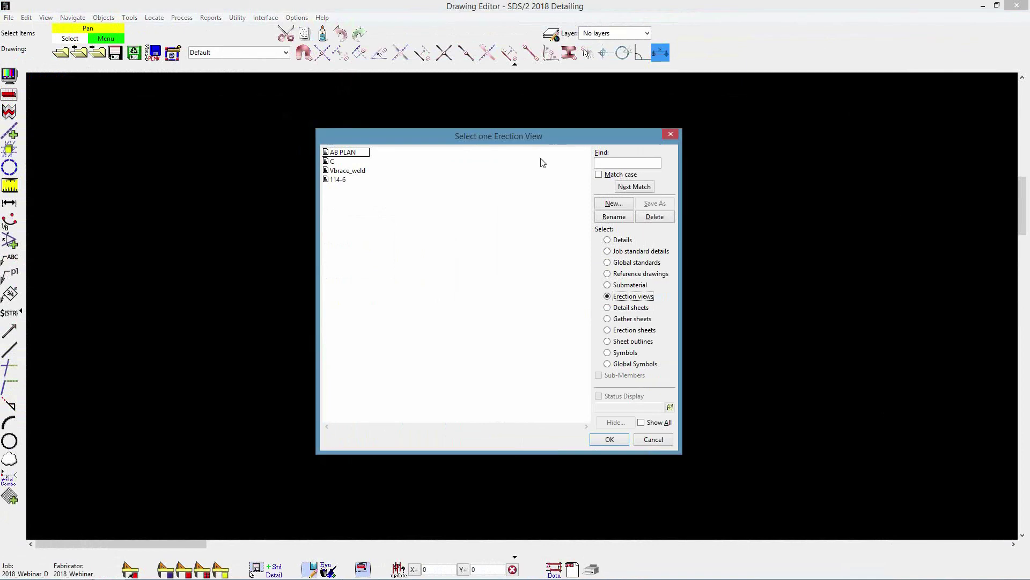
Delete the erection view AB PLAN and confirm the deletion
left_click(618, 241)
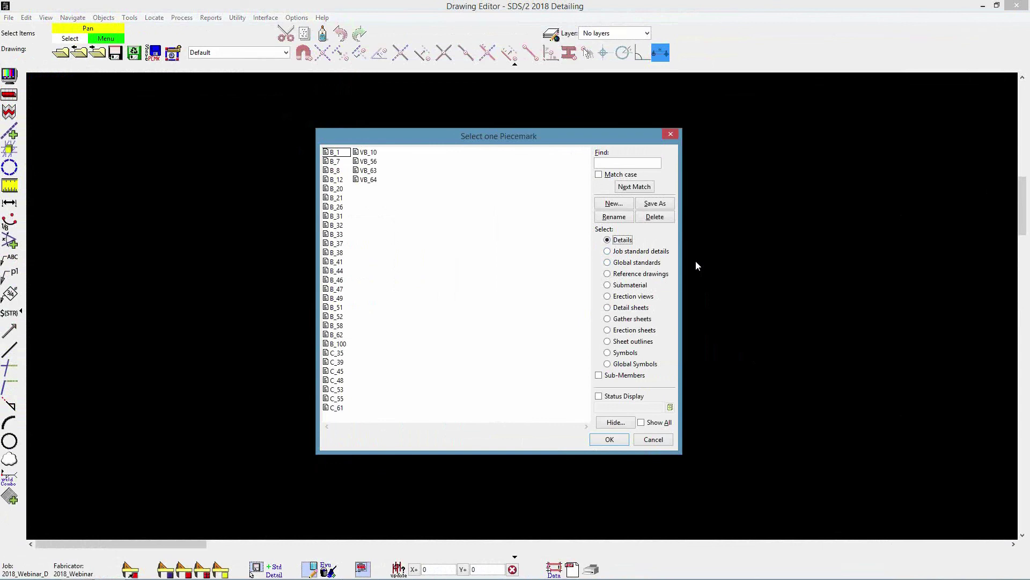
left_click(618, 297)
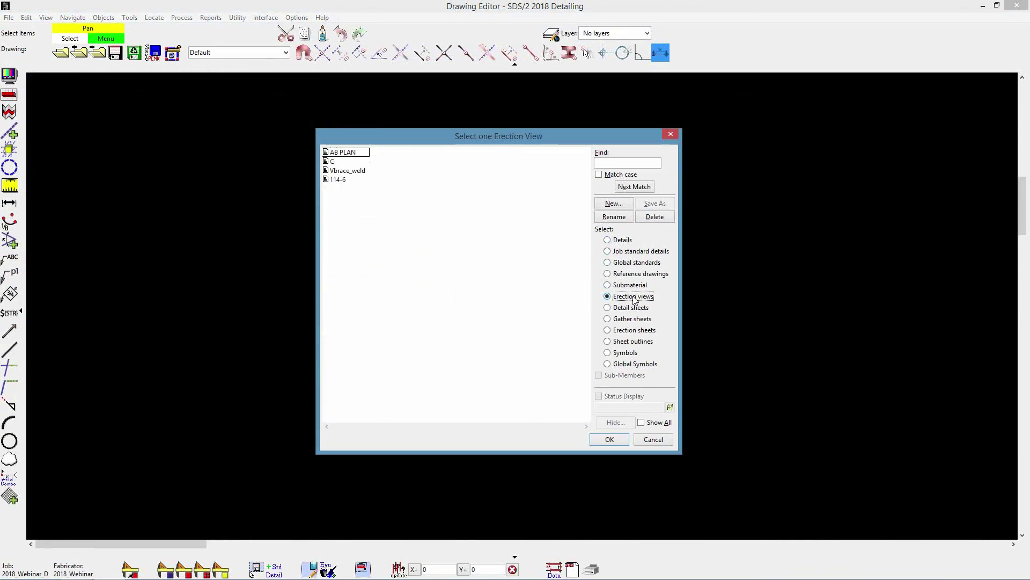
left_click(356, 153)
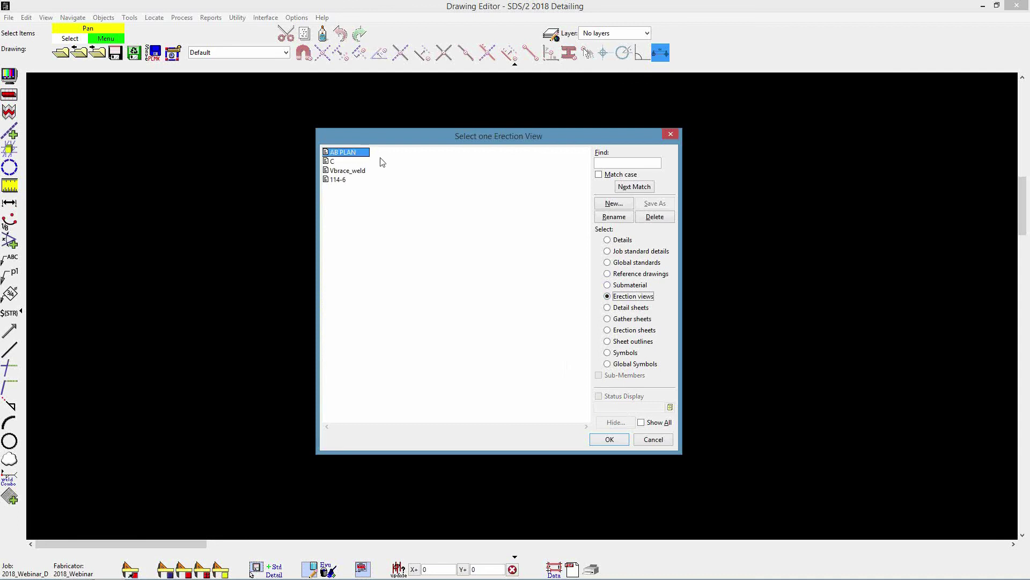
left_click(641, 220)
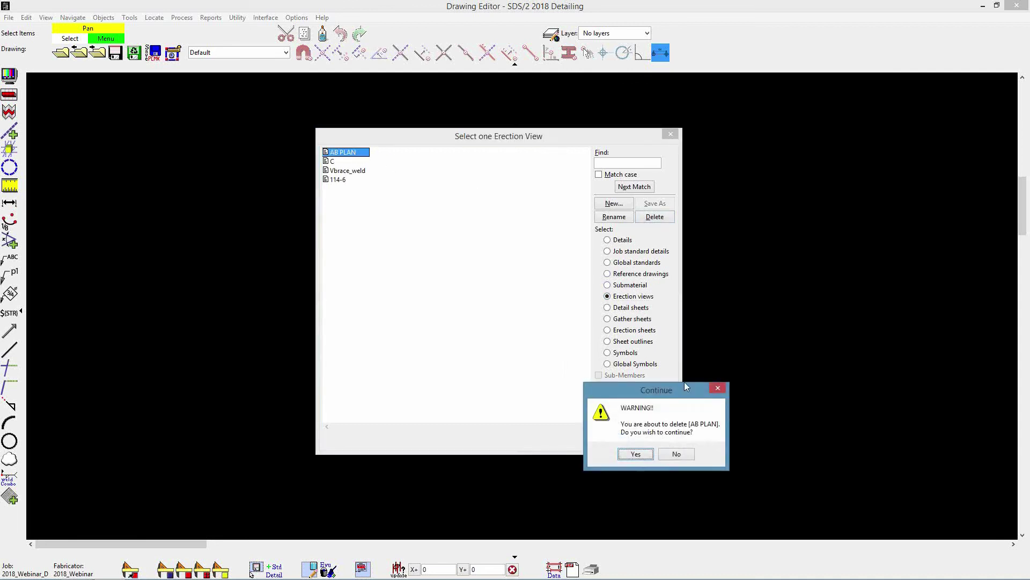
left_click_drag(676, 384, 522, 232)
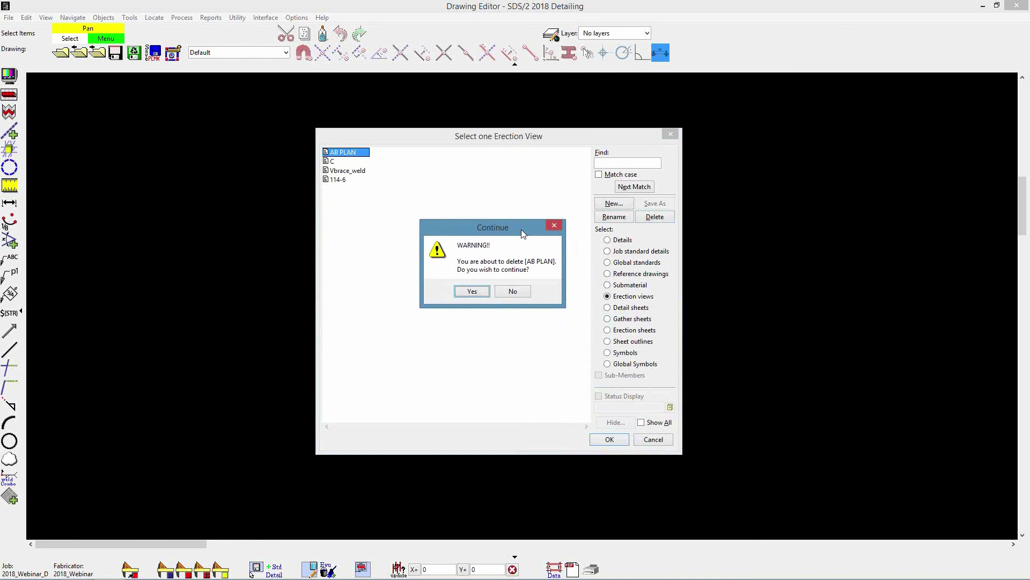
left_click(471, 293)
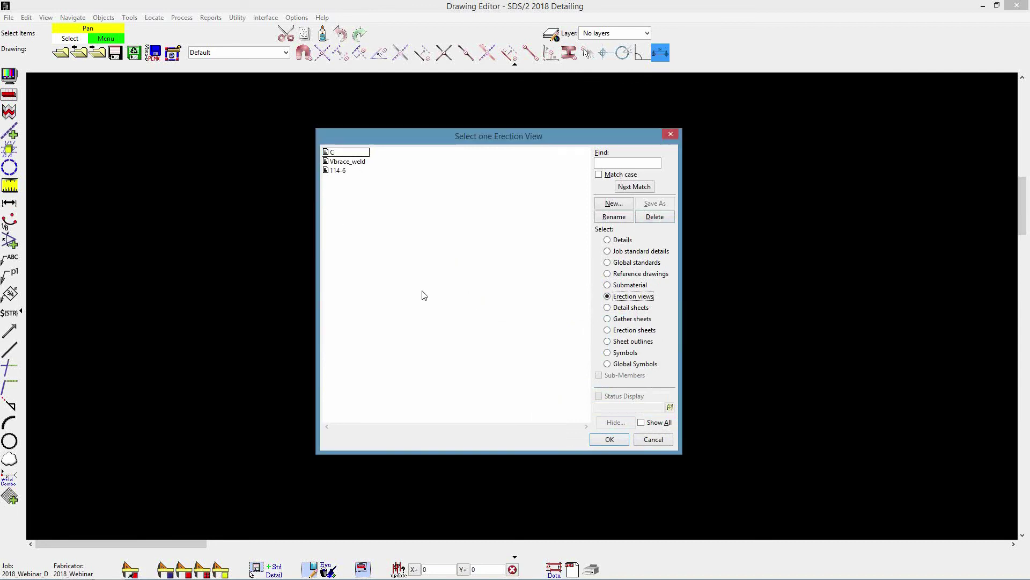
Launch Modeling from the SDS/2 Main Menu
left_click(81, 572)
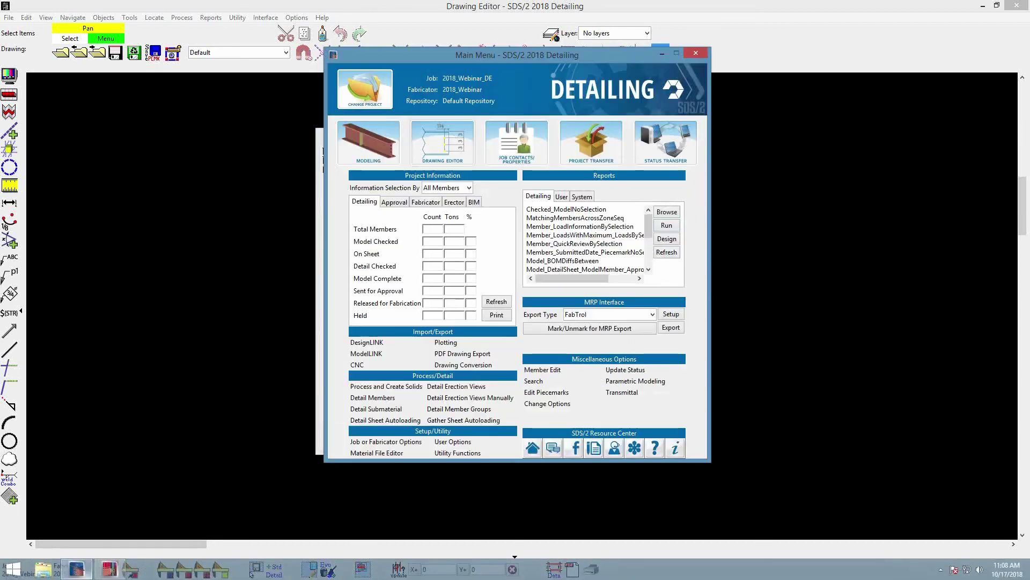
left_click(380, 146)
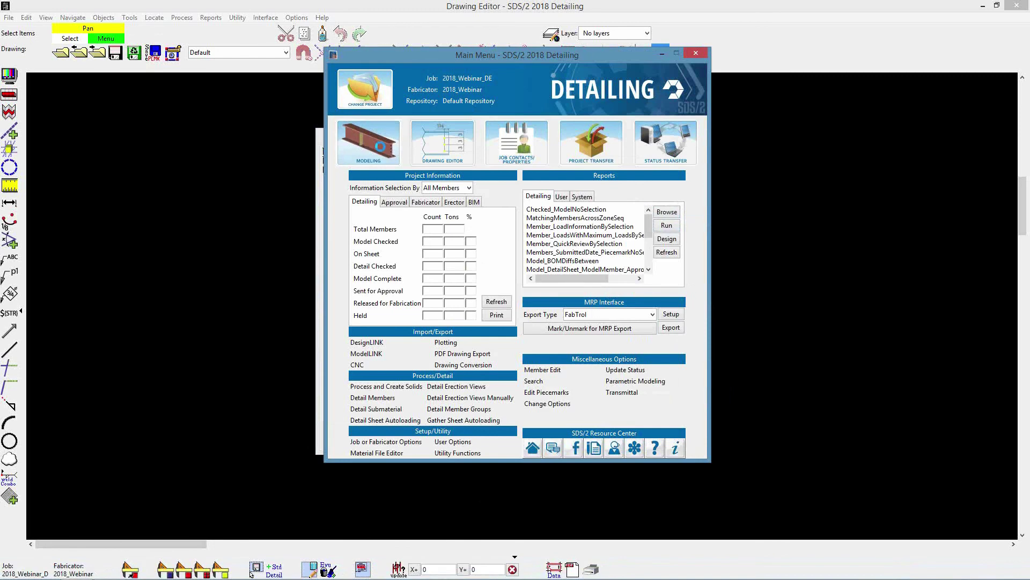